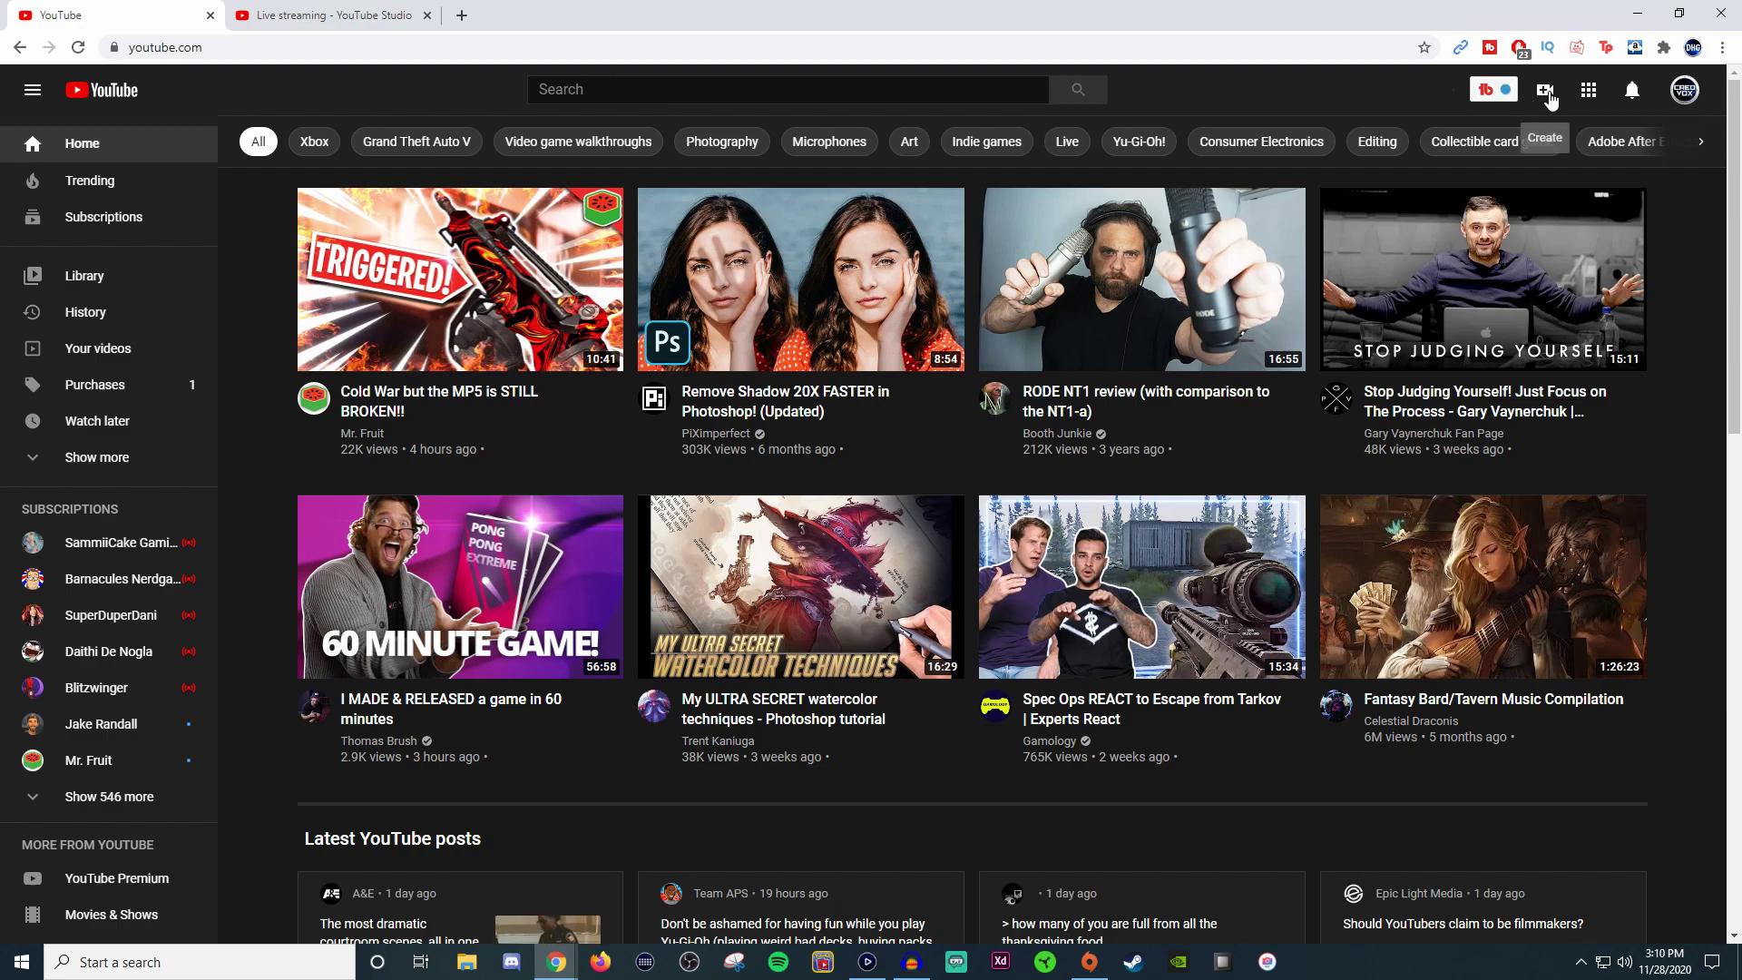
Step: Choose Go live from the Create menu to reach the live streaming Manage page
left_click(1547, 93)
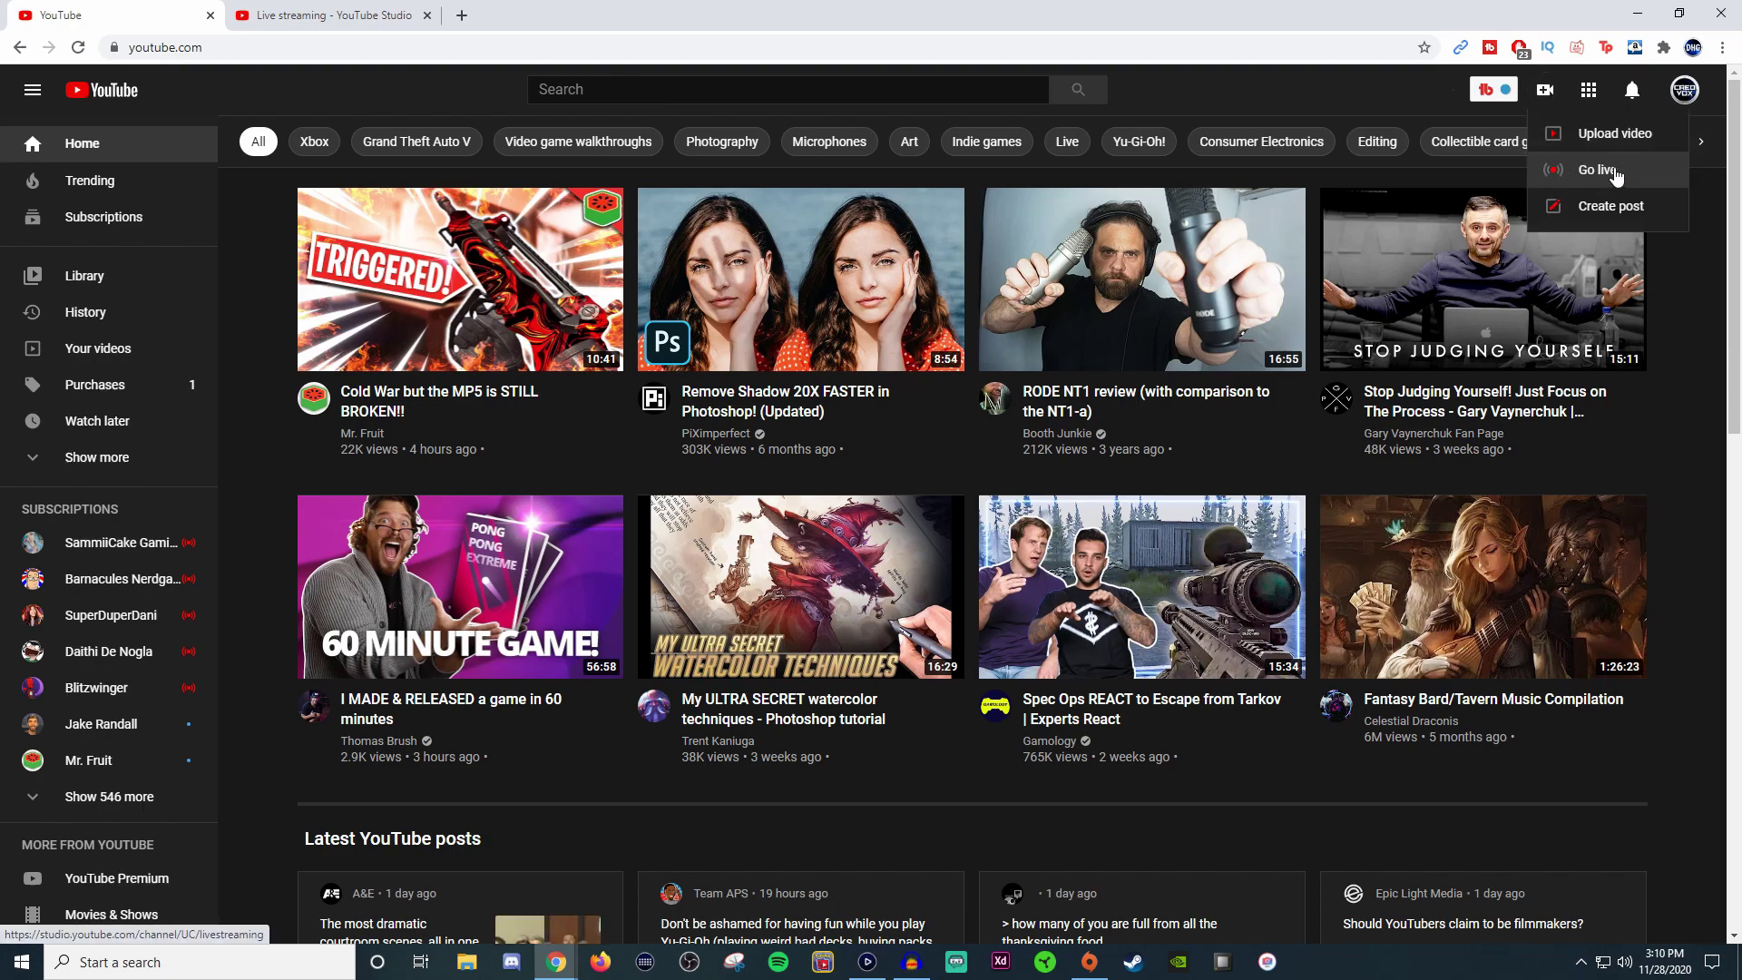
left_click(1614, 171)
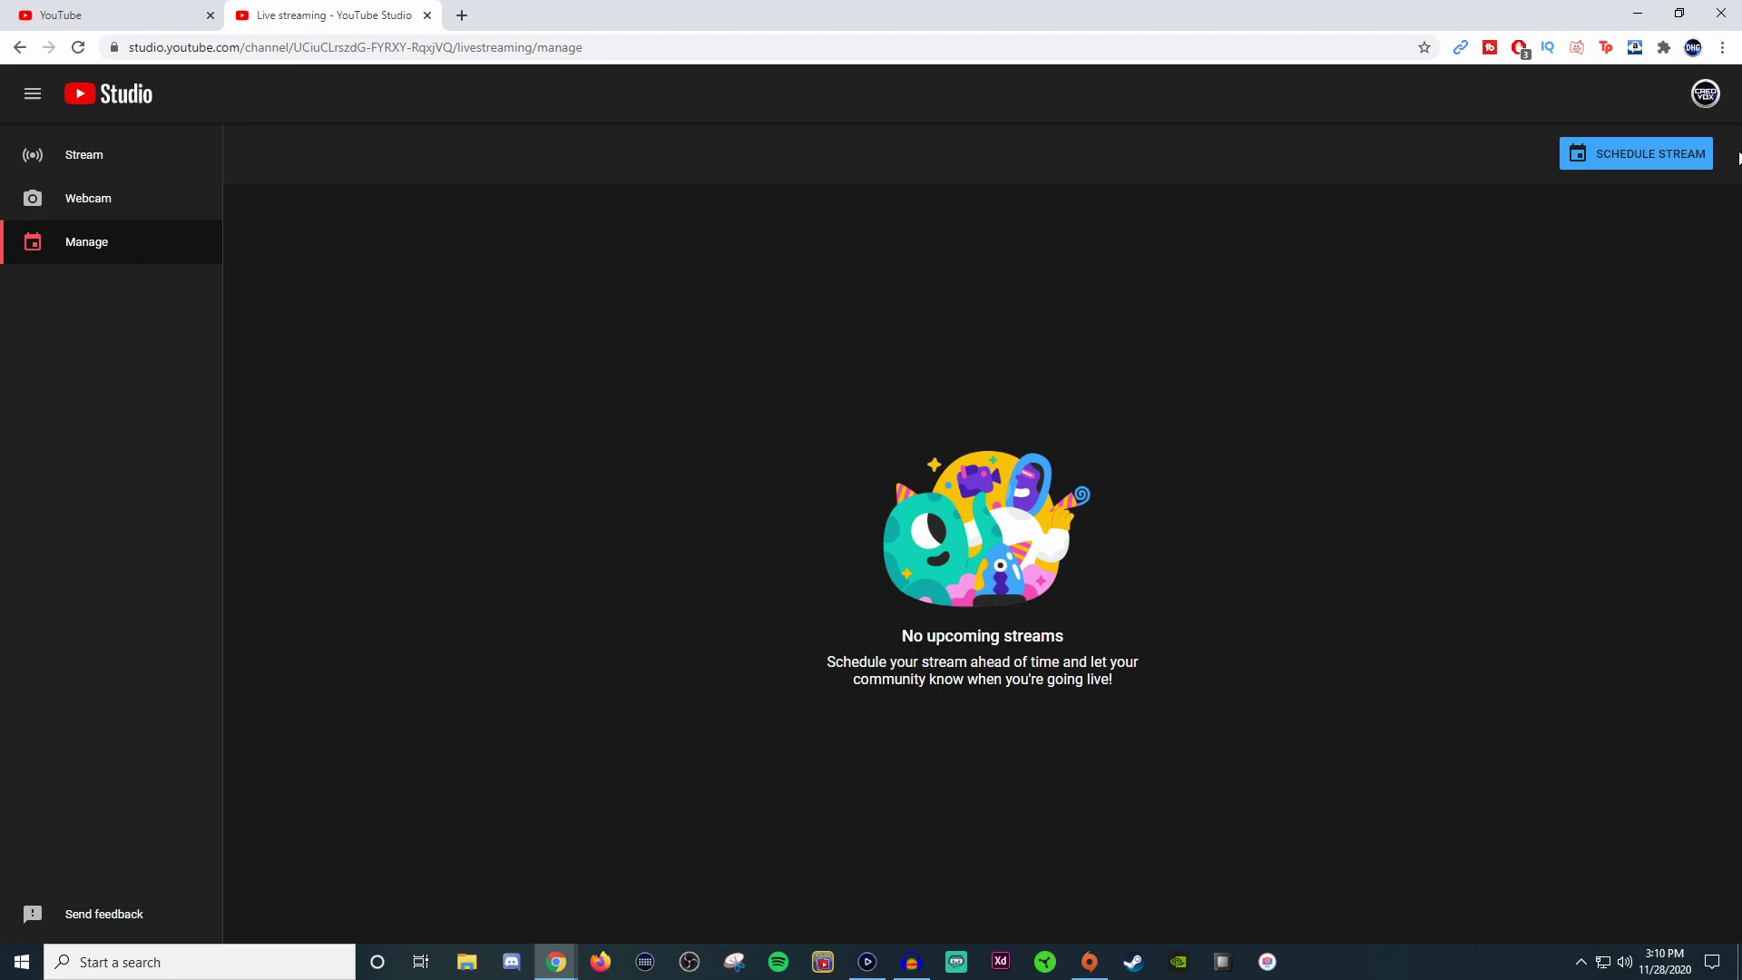
Step: Schedule a stream and pick the Destiny 2 Beyond Light stream as the settings source
left_click(1647, 172)
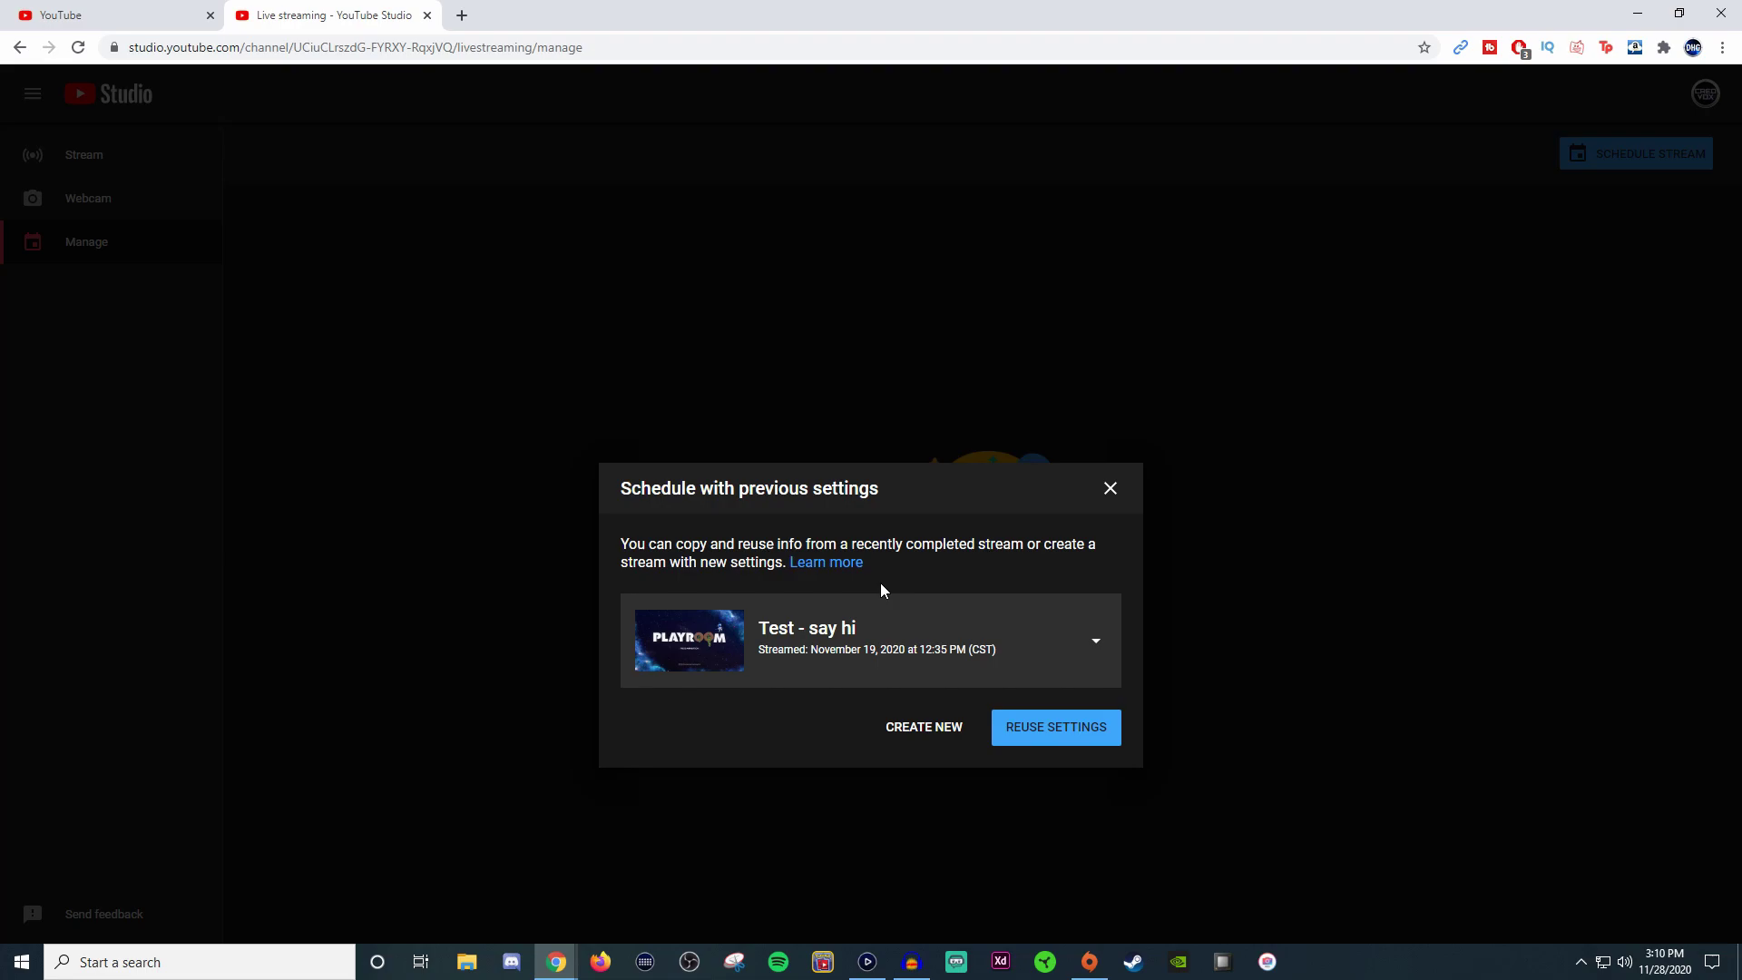
left_click(1046, 632)
scroll(1035, 644, "down", 7)
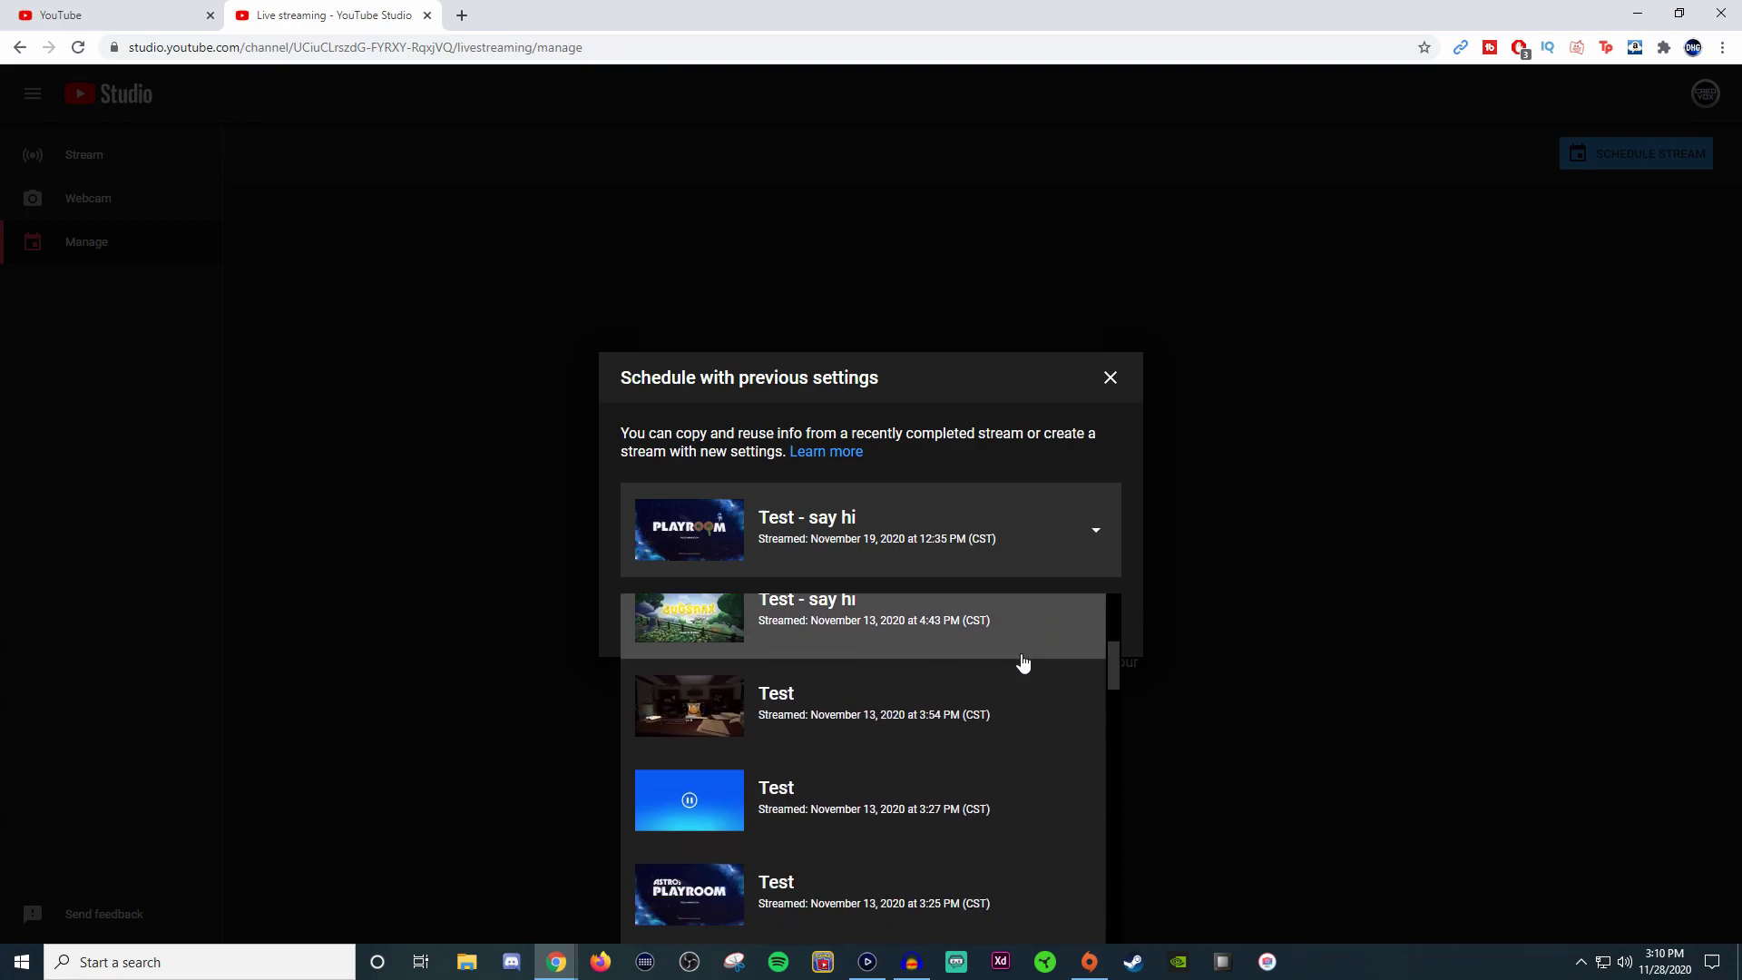
scroll(1014, 682, "down", 10)
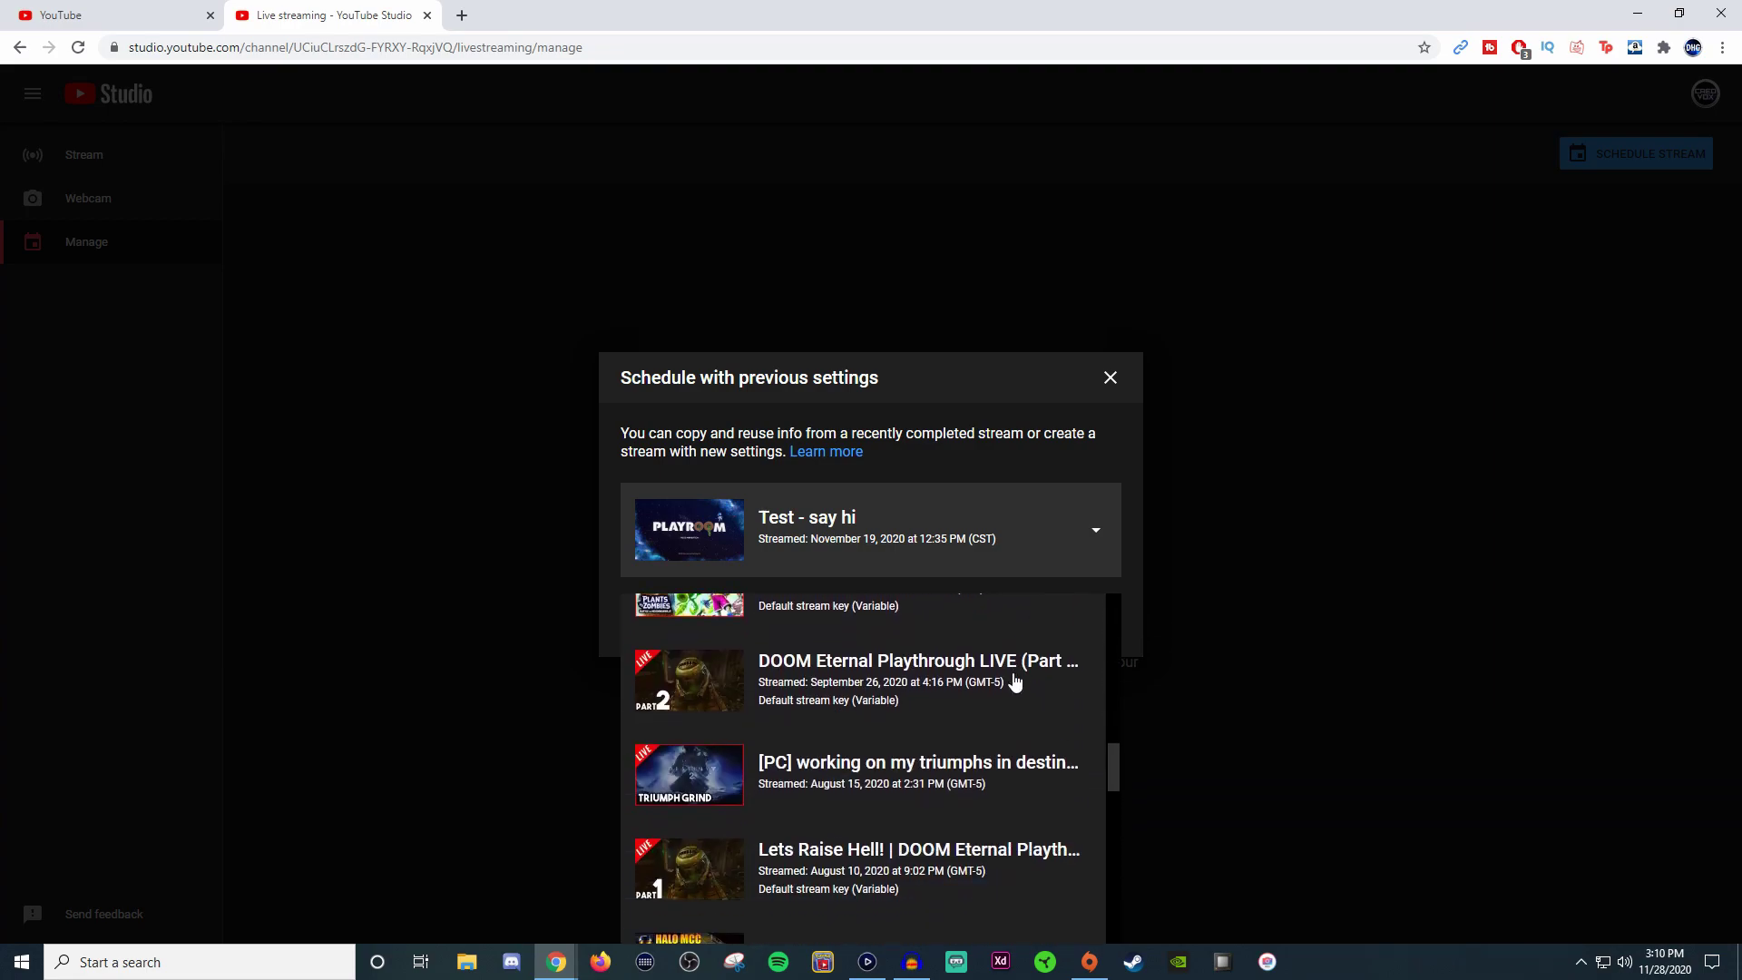
scroll(1013, 682, "down", 4)
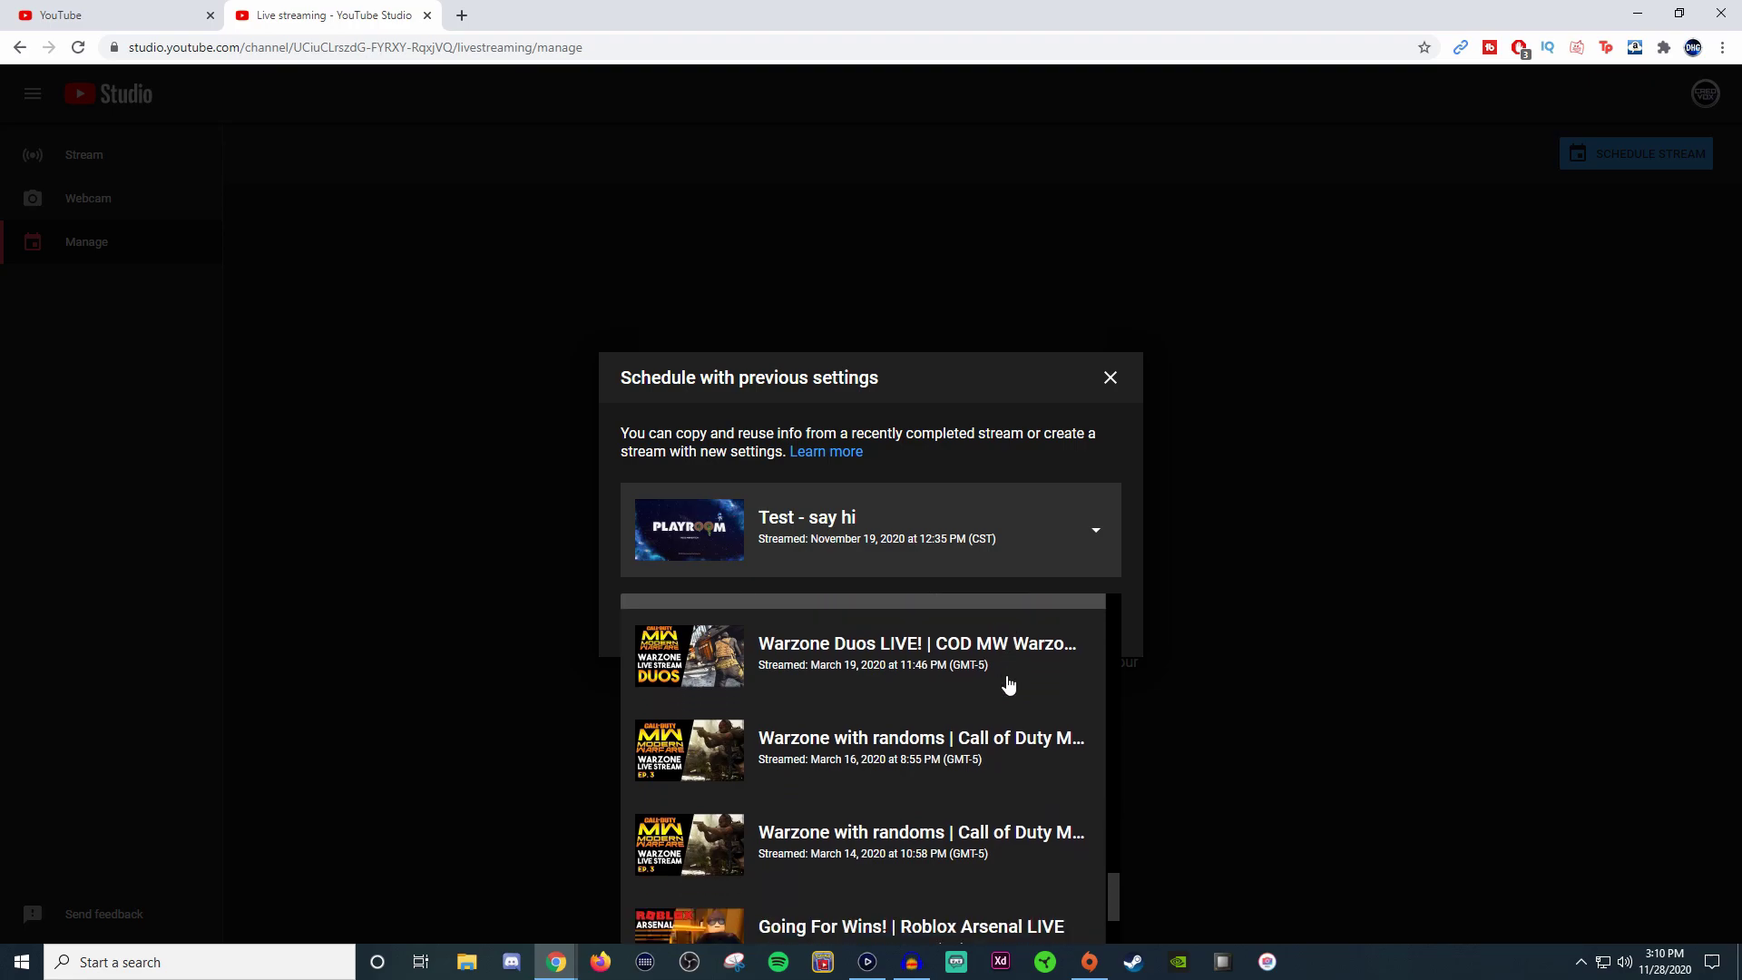
scroll(1005, 687, "up", 20)
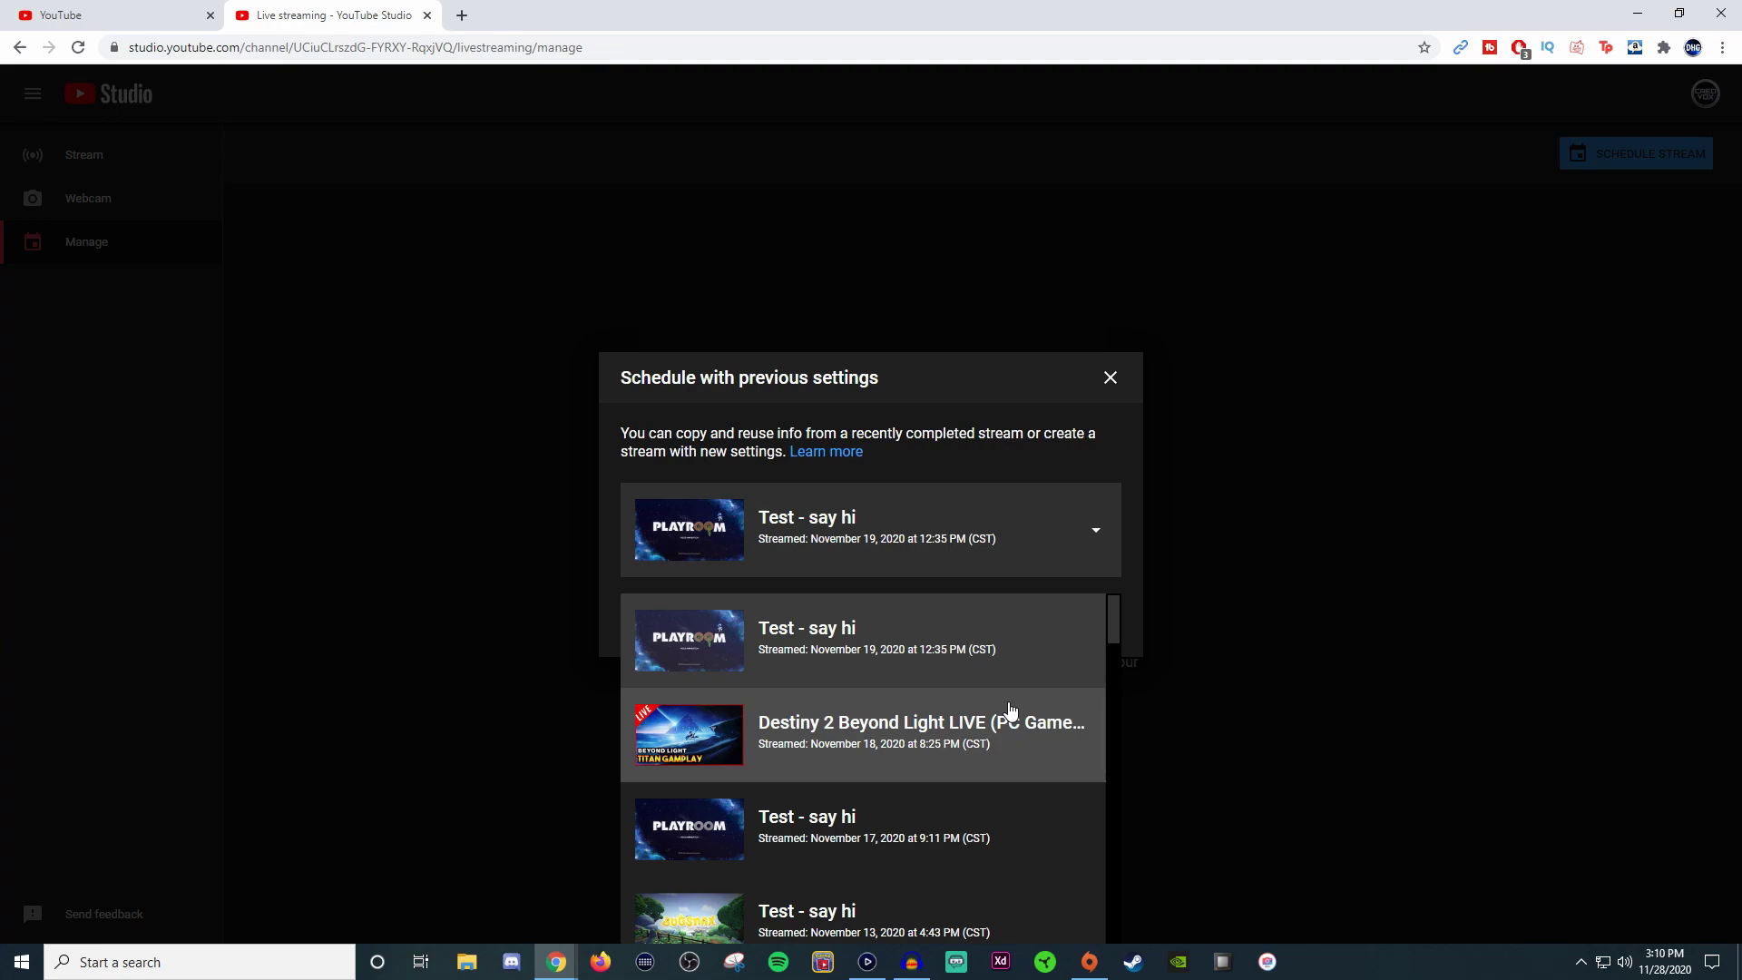
scroll(1011, 708, "down", 4)
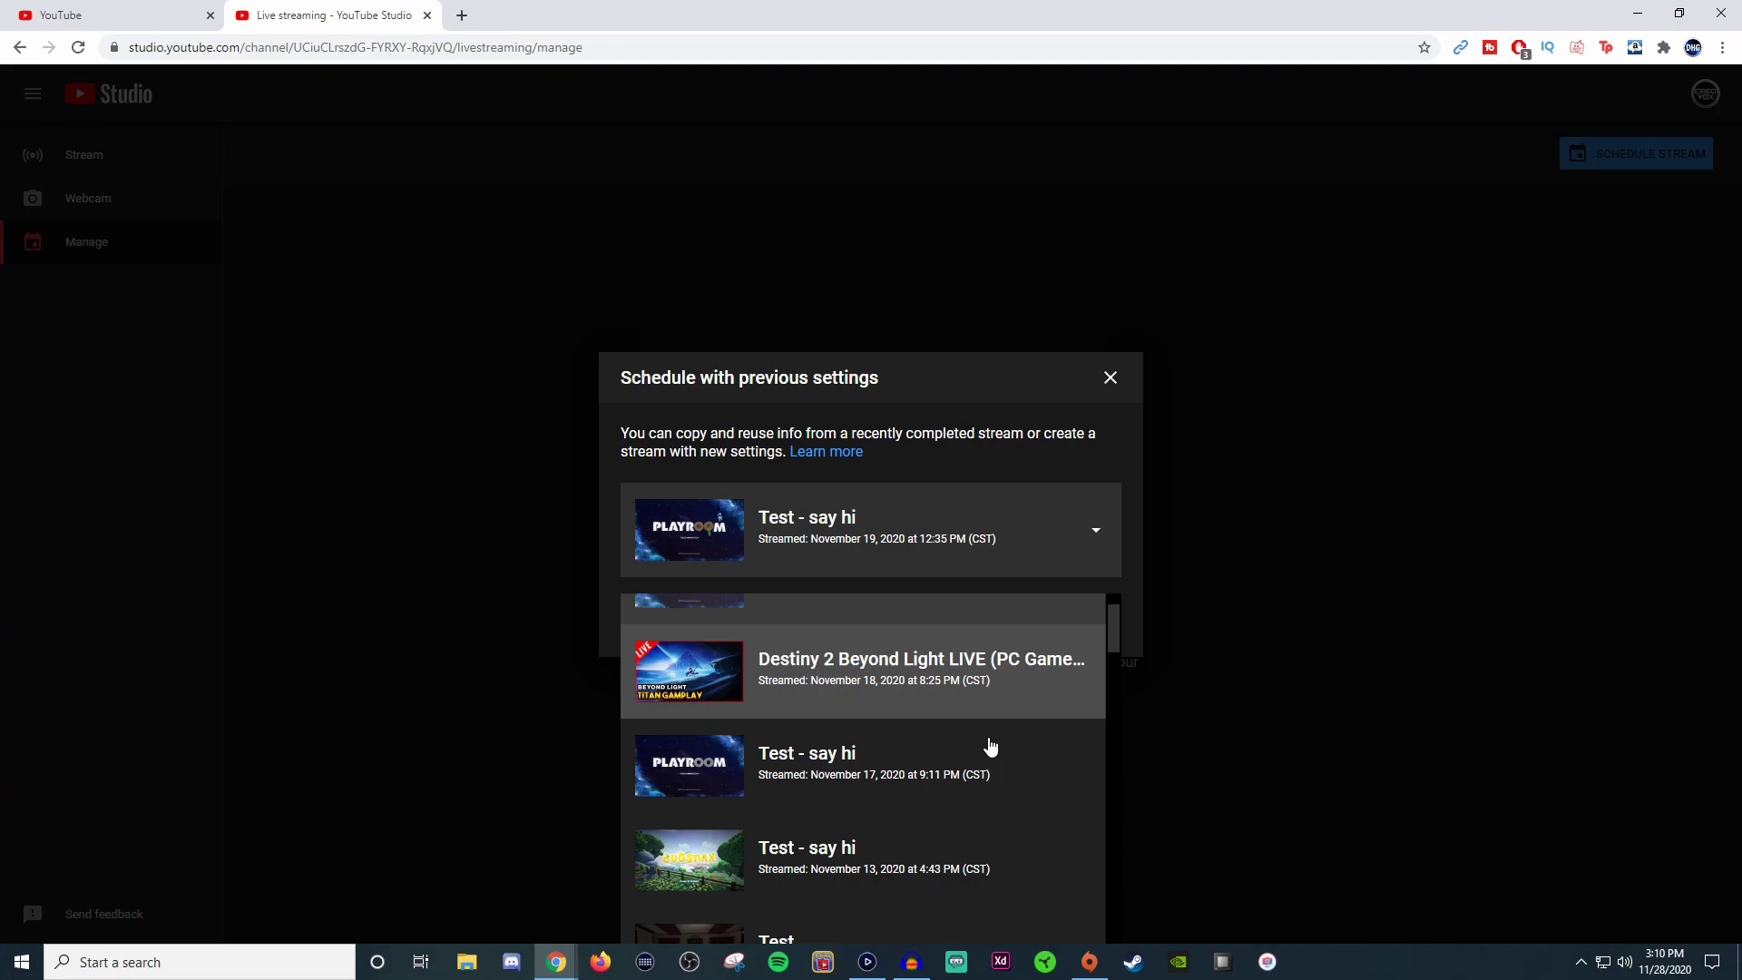
scroll(995, 731, "down", 1)
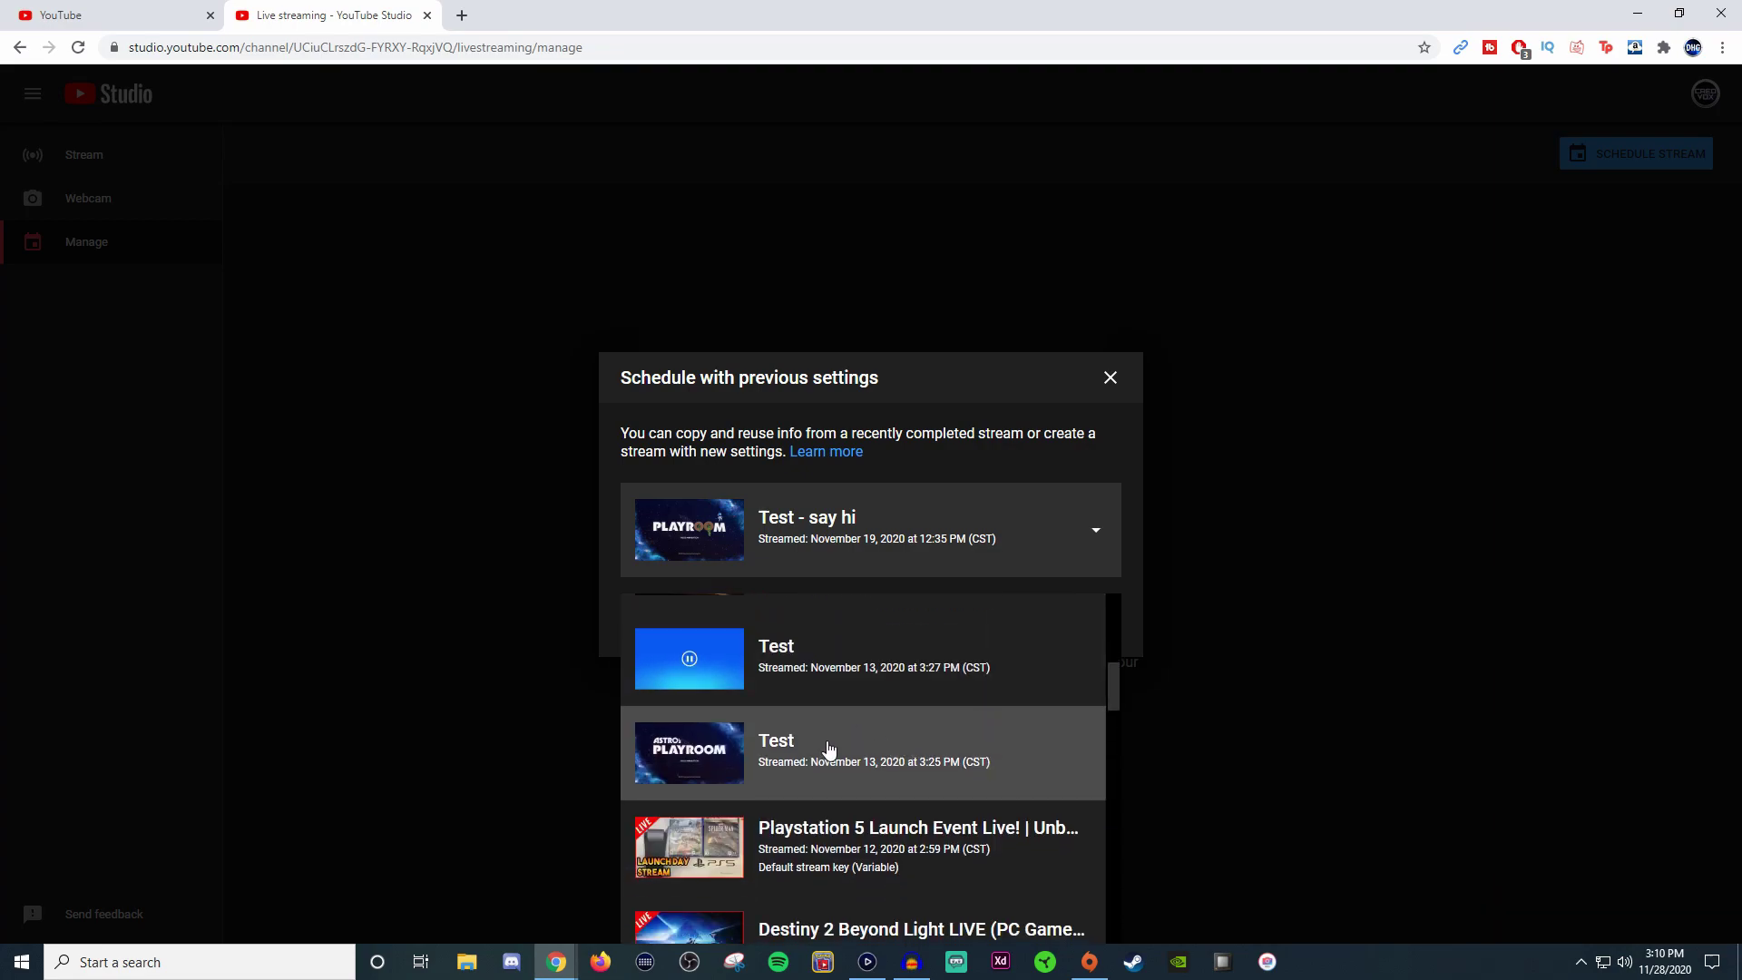
scroll(817, 747, "up", 2)
scroll(817, 740, "up", 3)
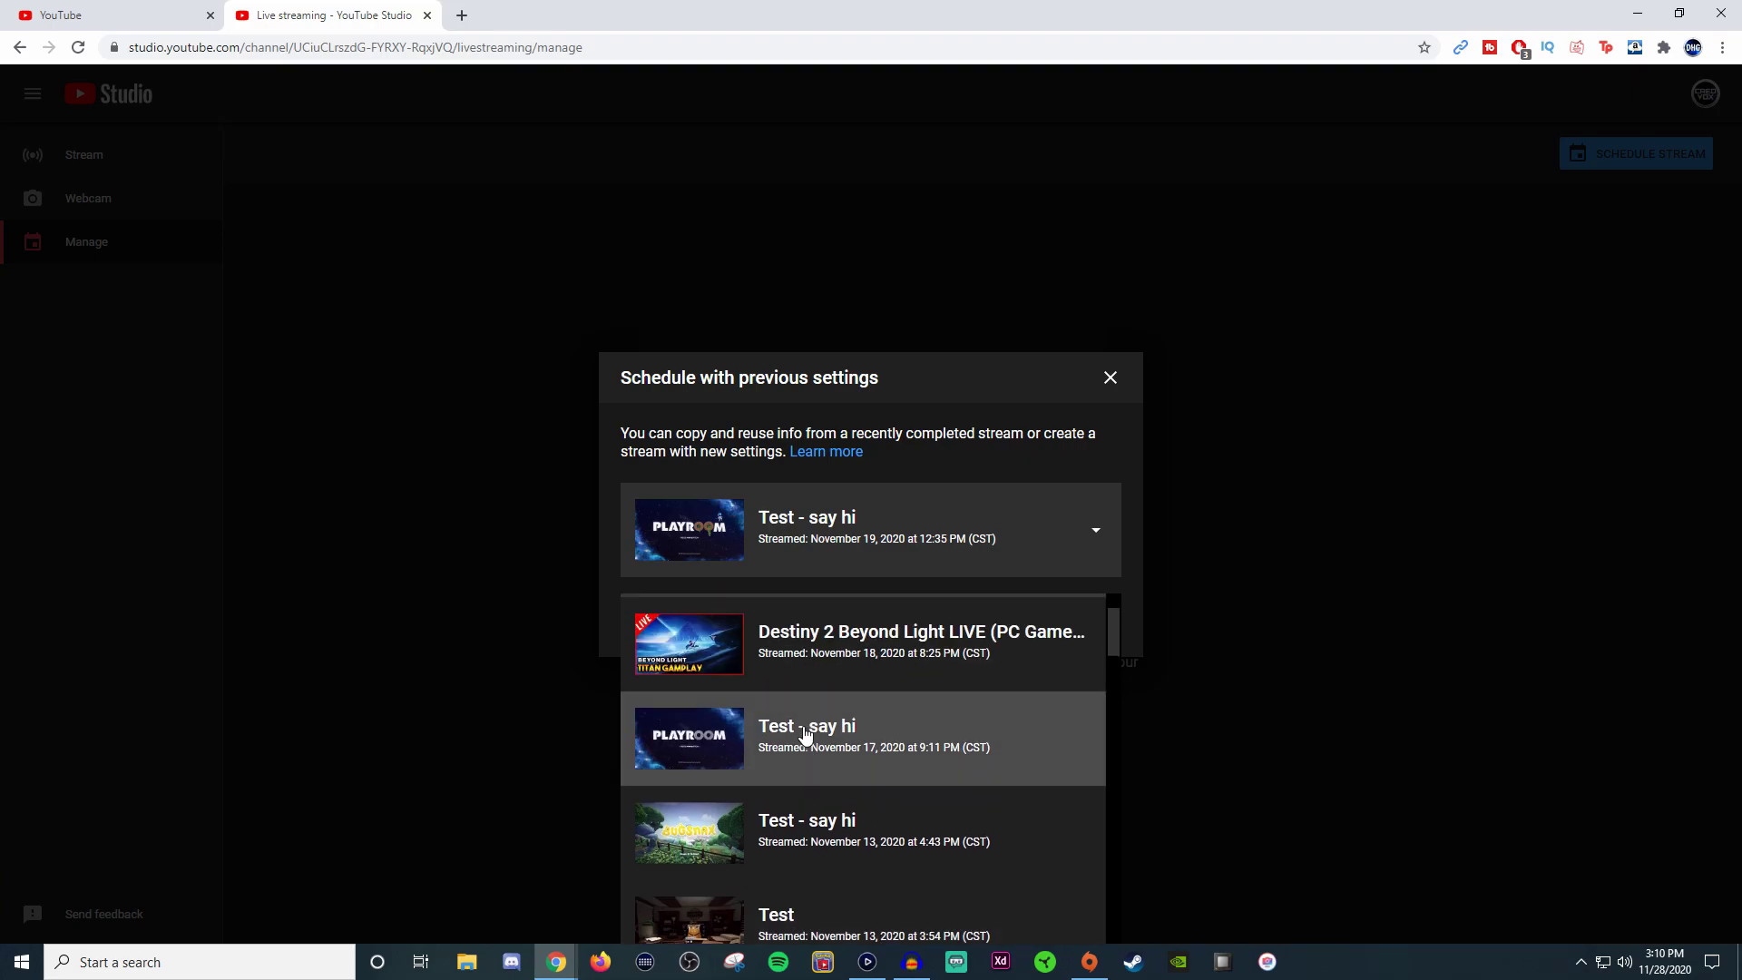
scroll(821, 729, "down", 8)
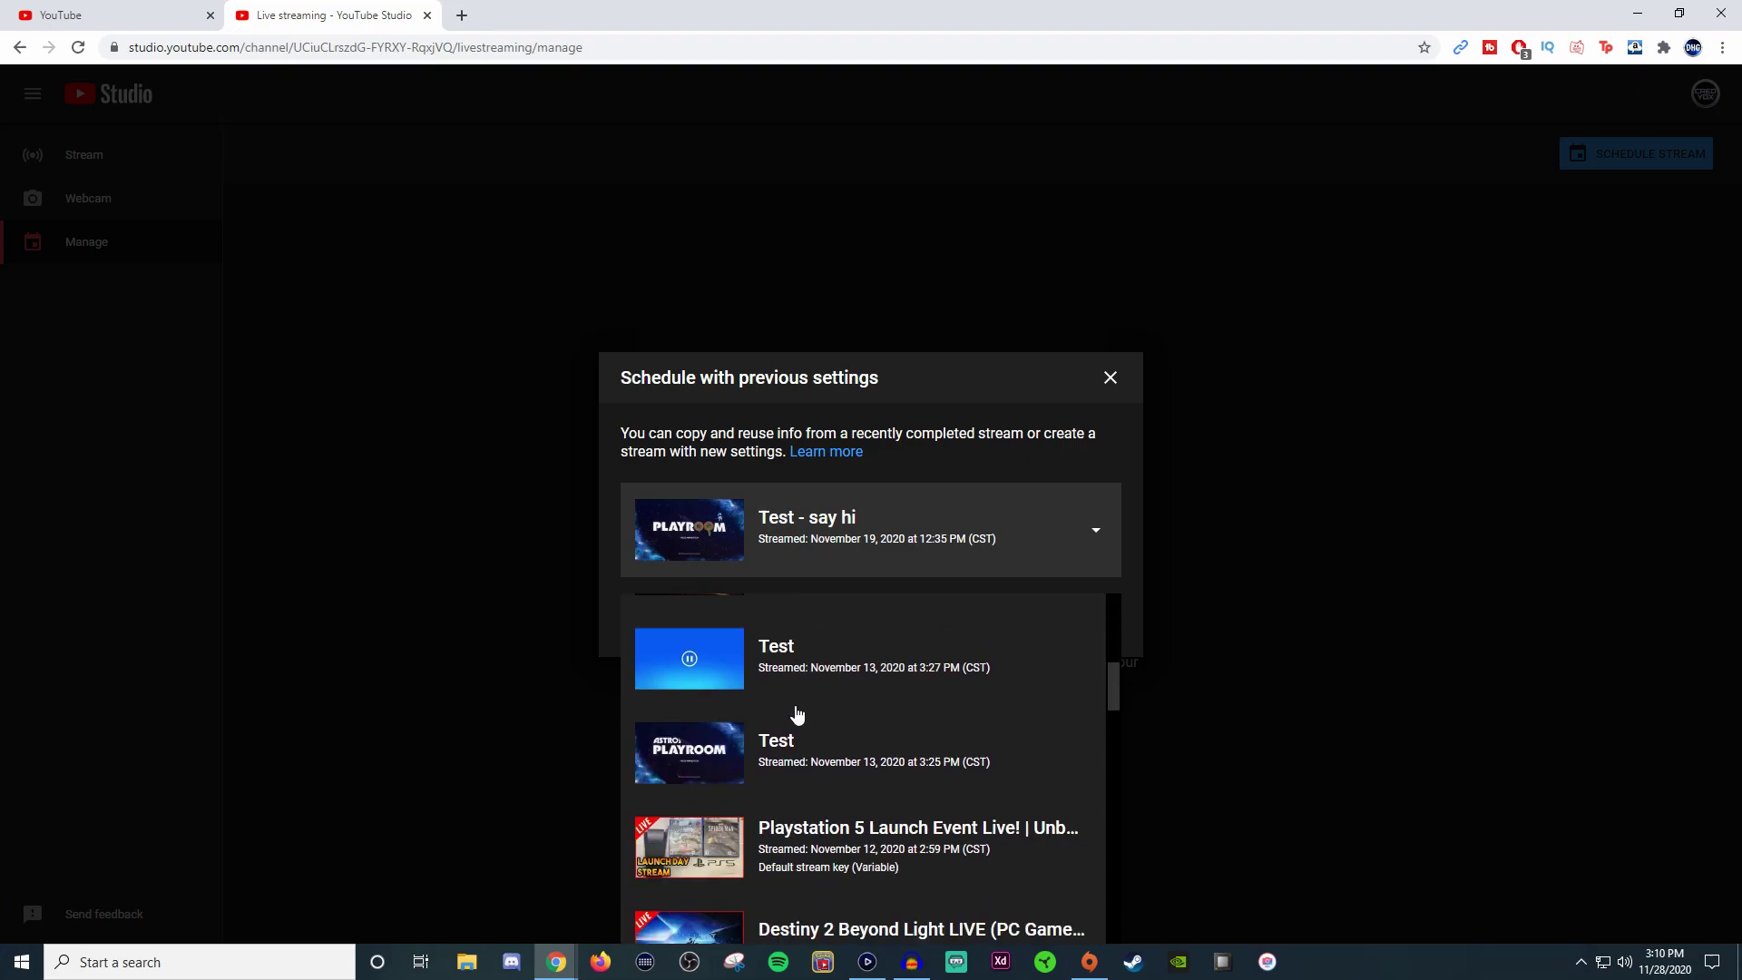
scroll(830, 726, "up", 1)
scroll(836, 727, "up", 8)
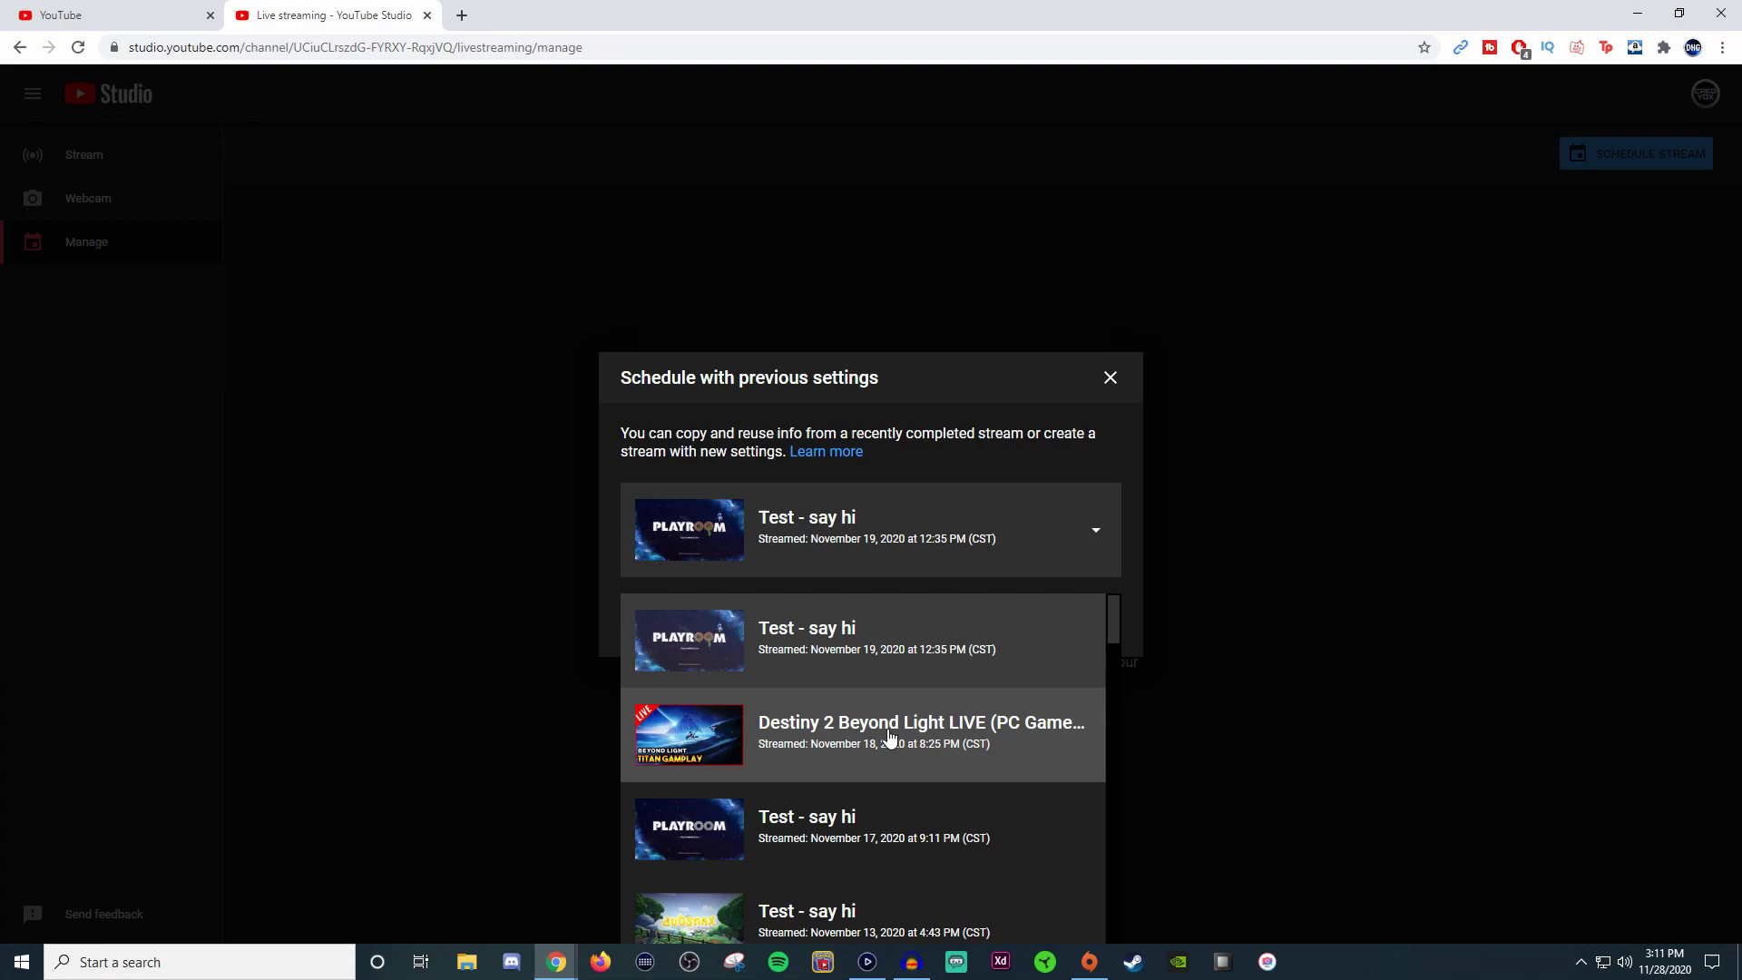
left_click(886, 738)
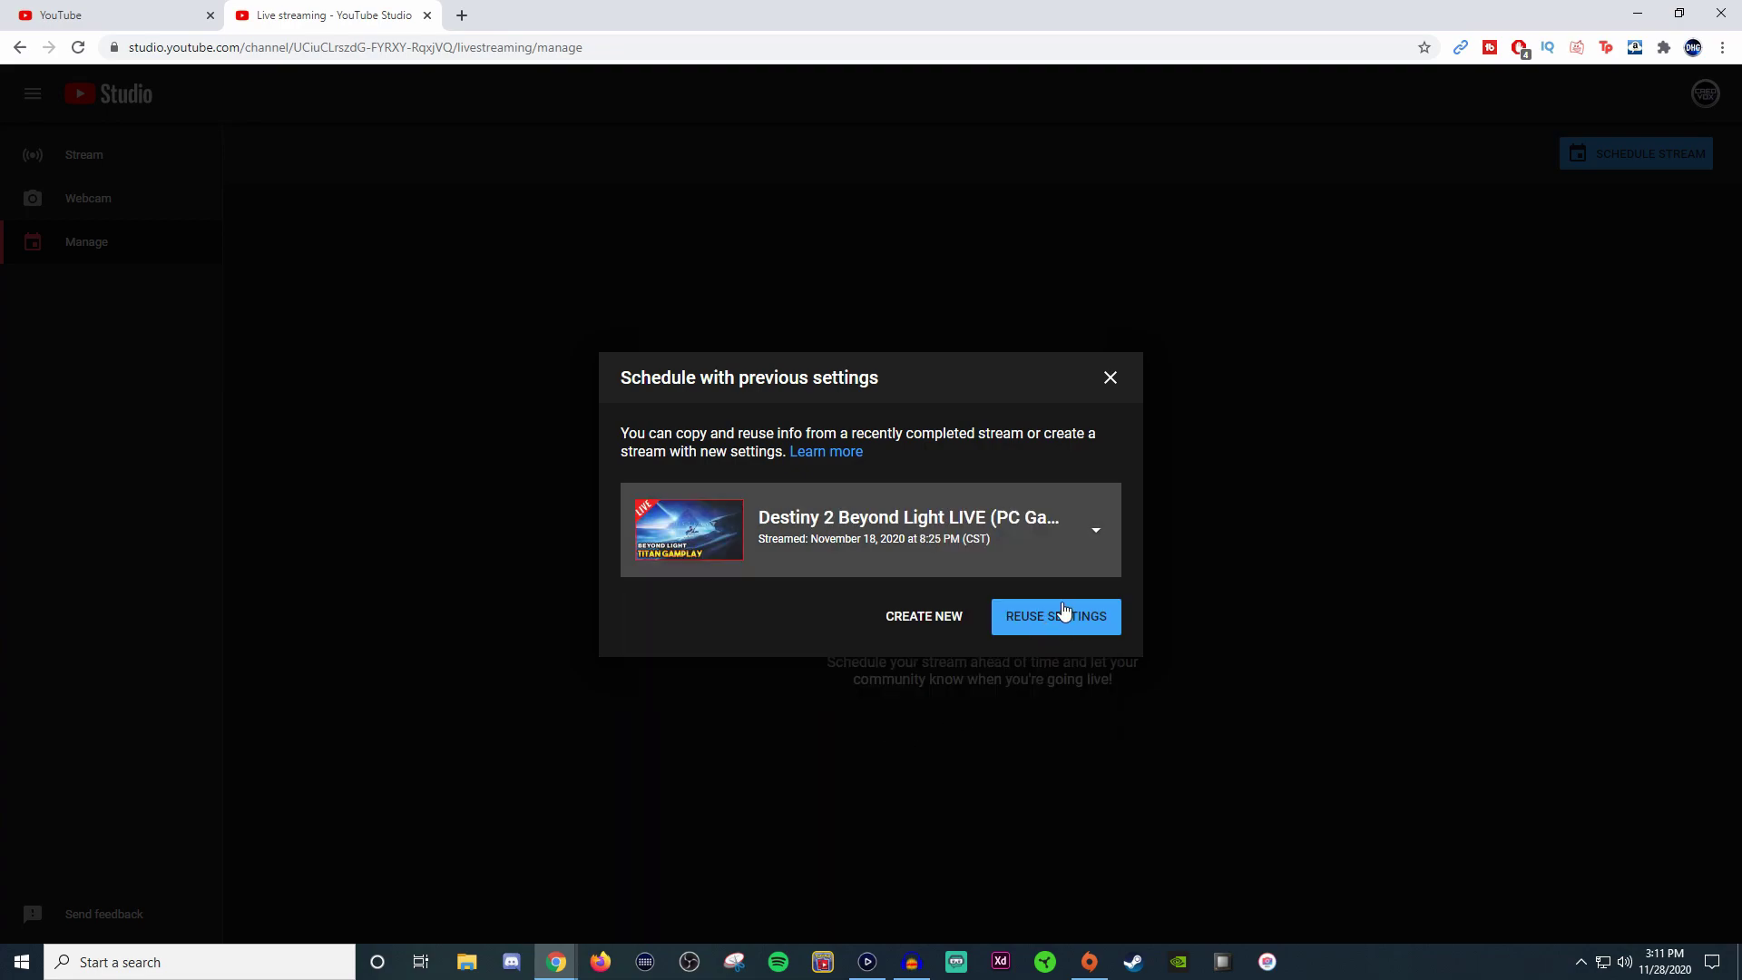
Step: Reuse the Destiny 2 settings and create the unlisted stream for Nov 28 at 3:15 PM
left_click(1071, 633)
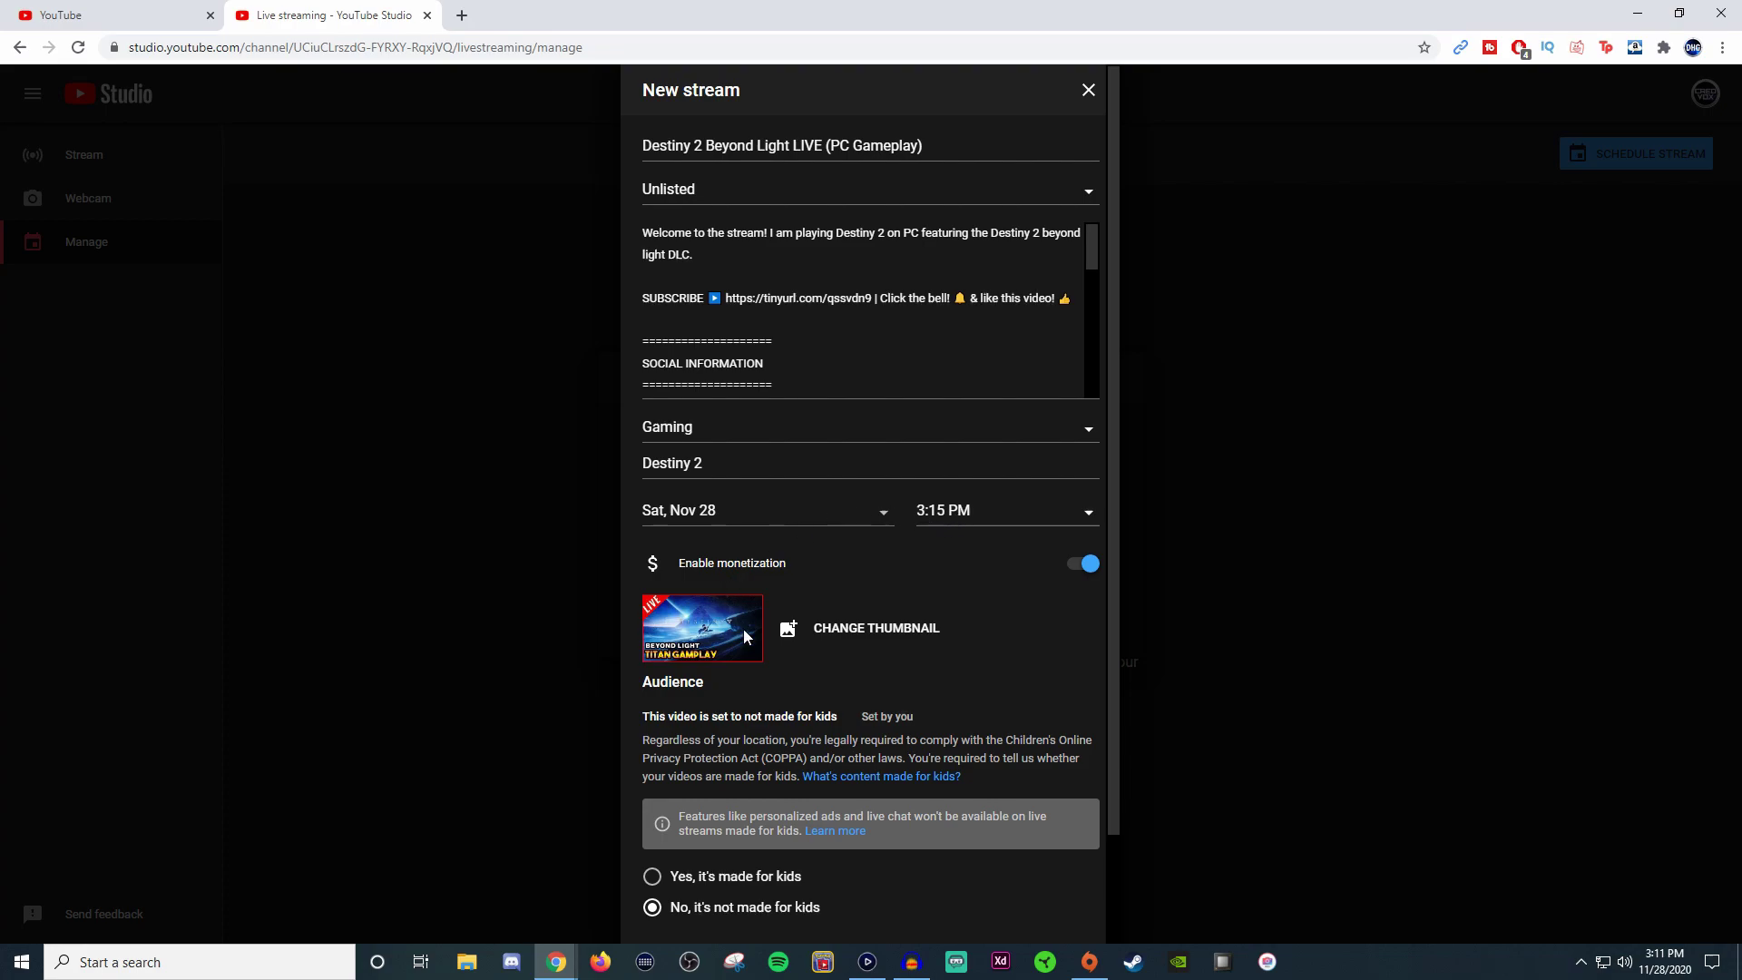
scroll(862, 619, "down", 2)
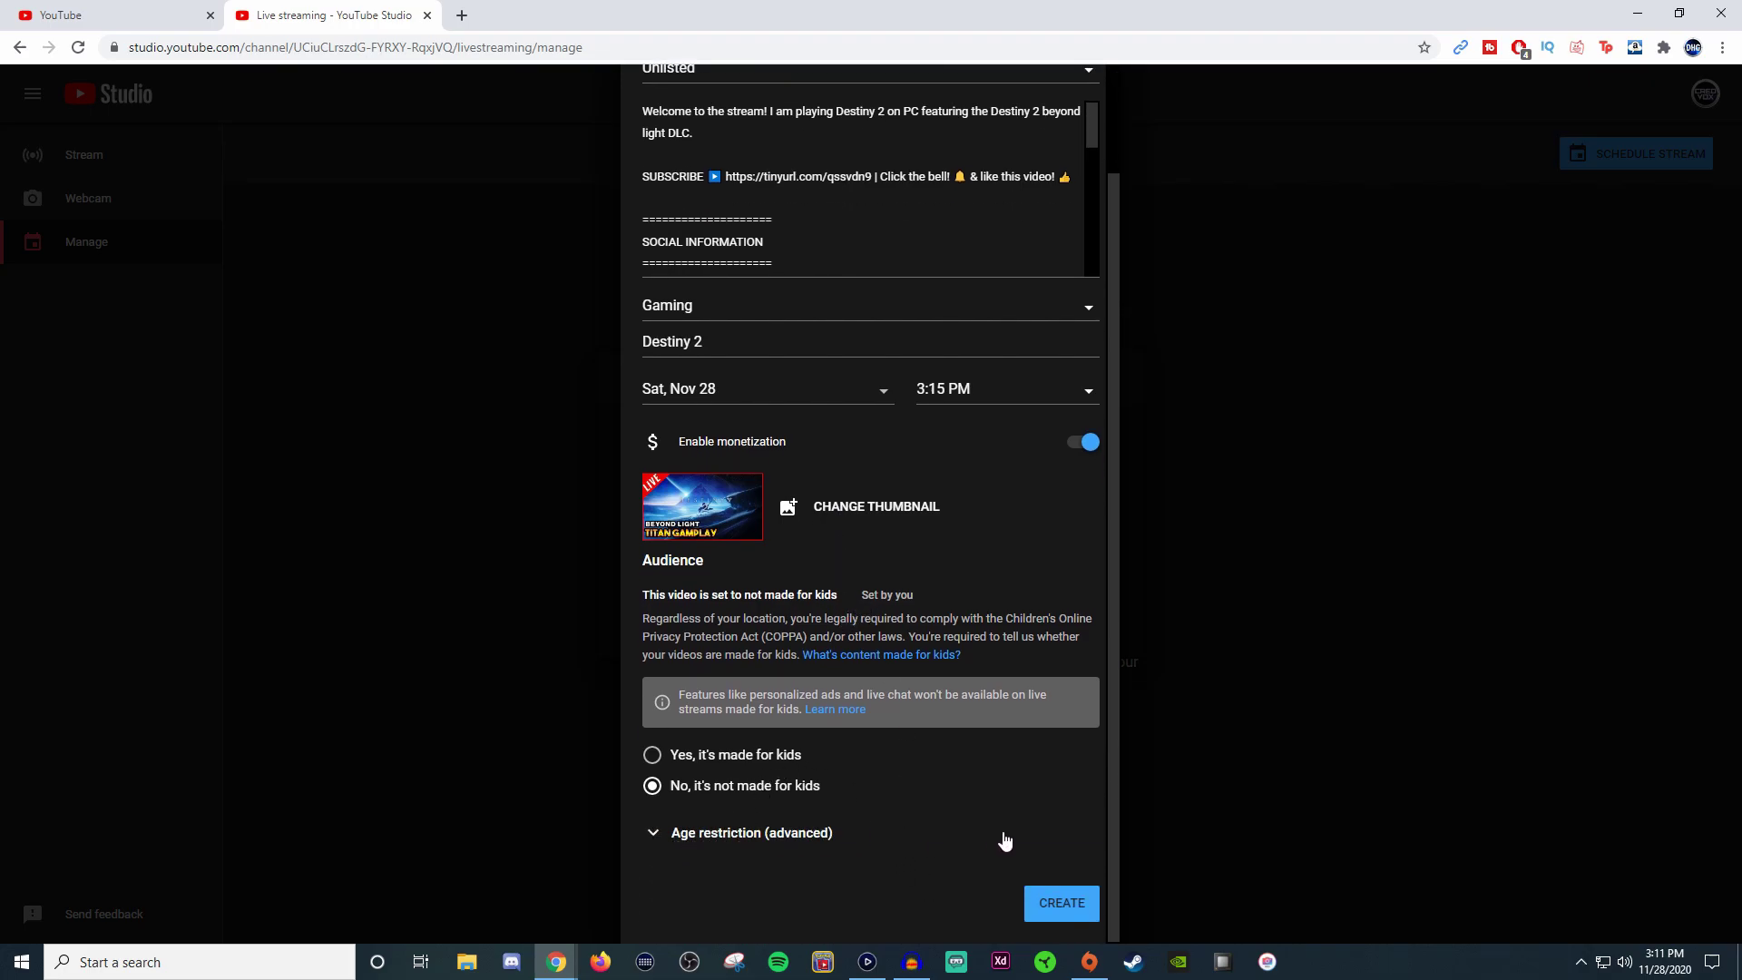
left_click(1063, 905)
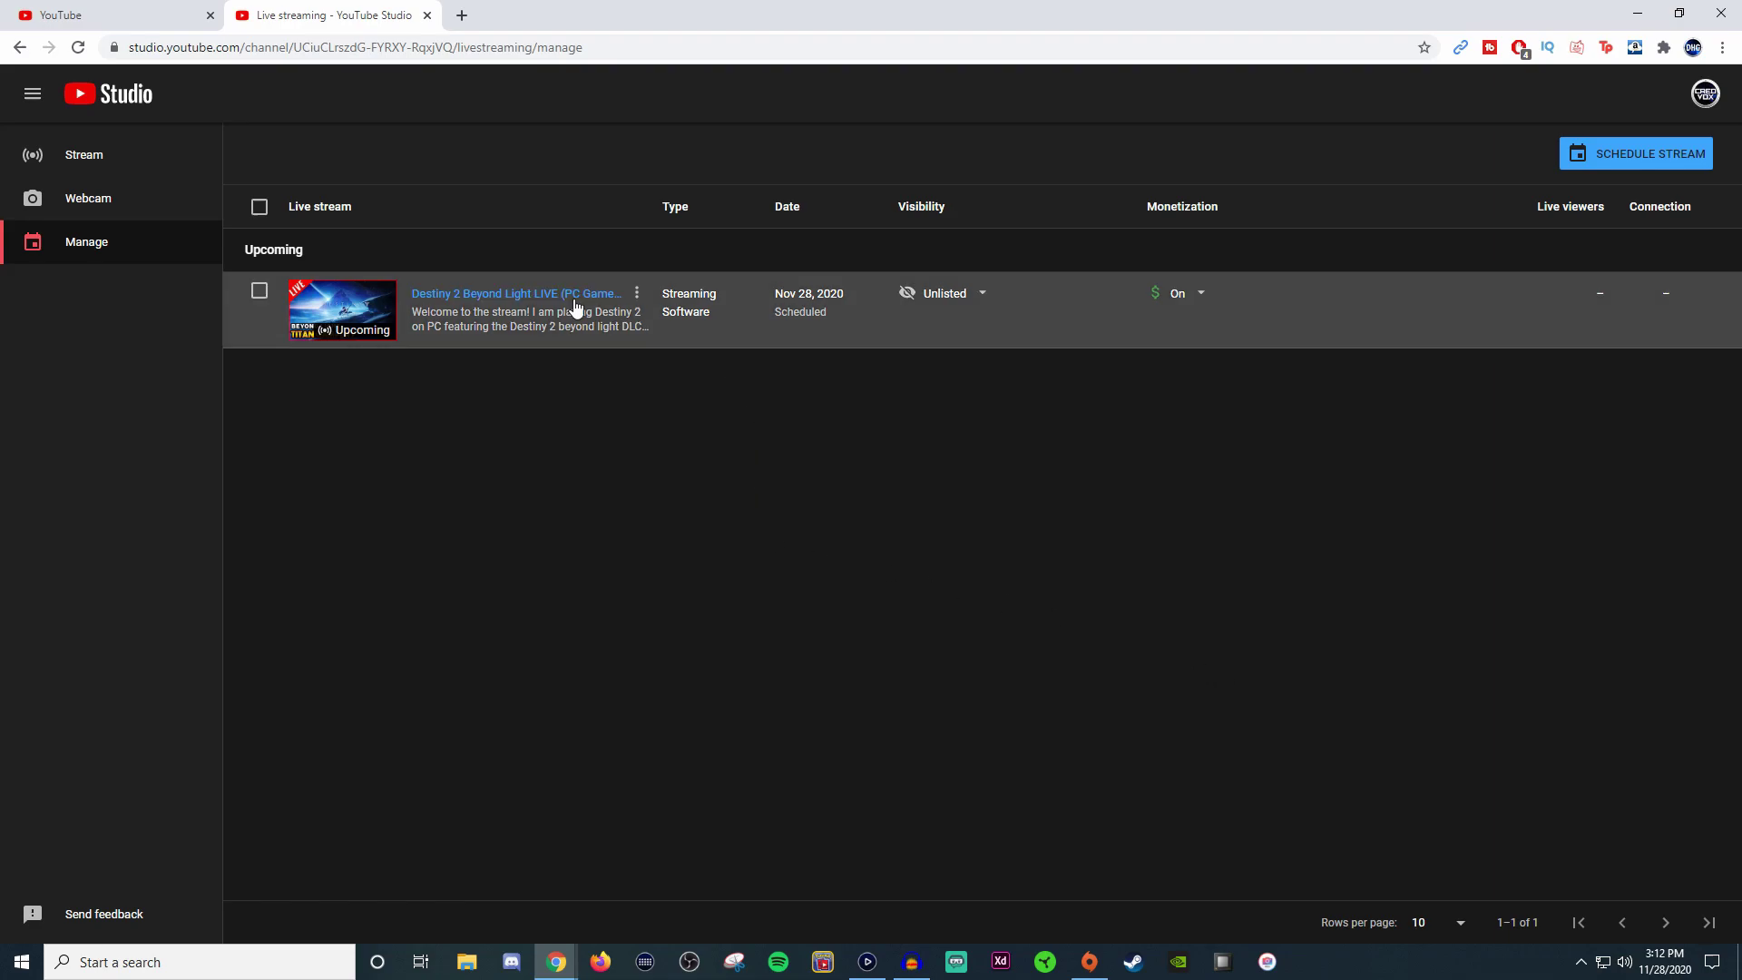
Step: Open the Destiny 2 Beyond Light LIVE stream from the Upcoming list
left_click(482, 296)
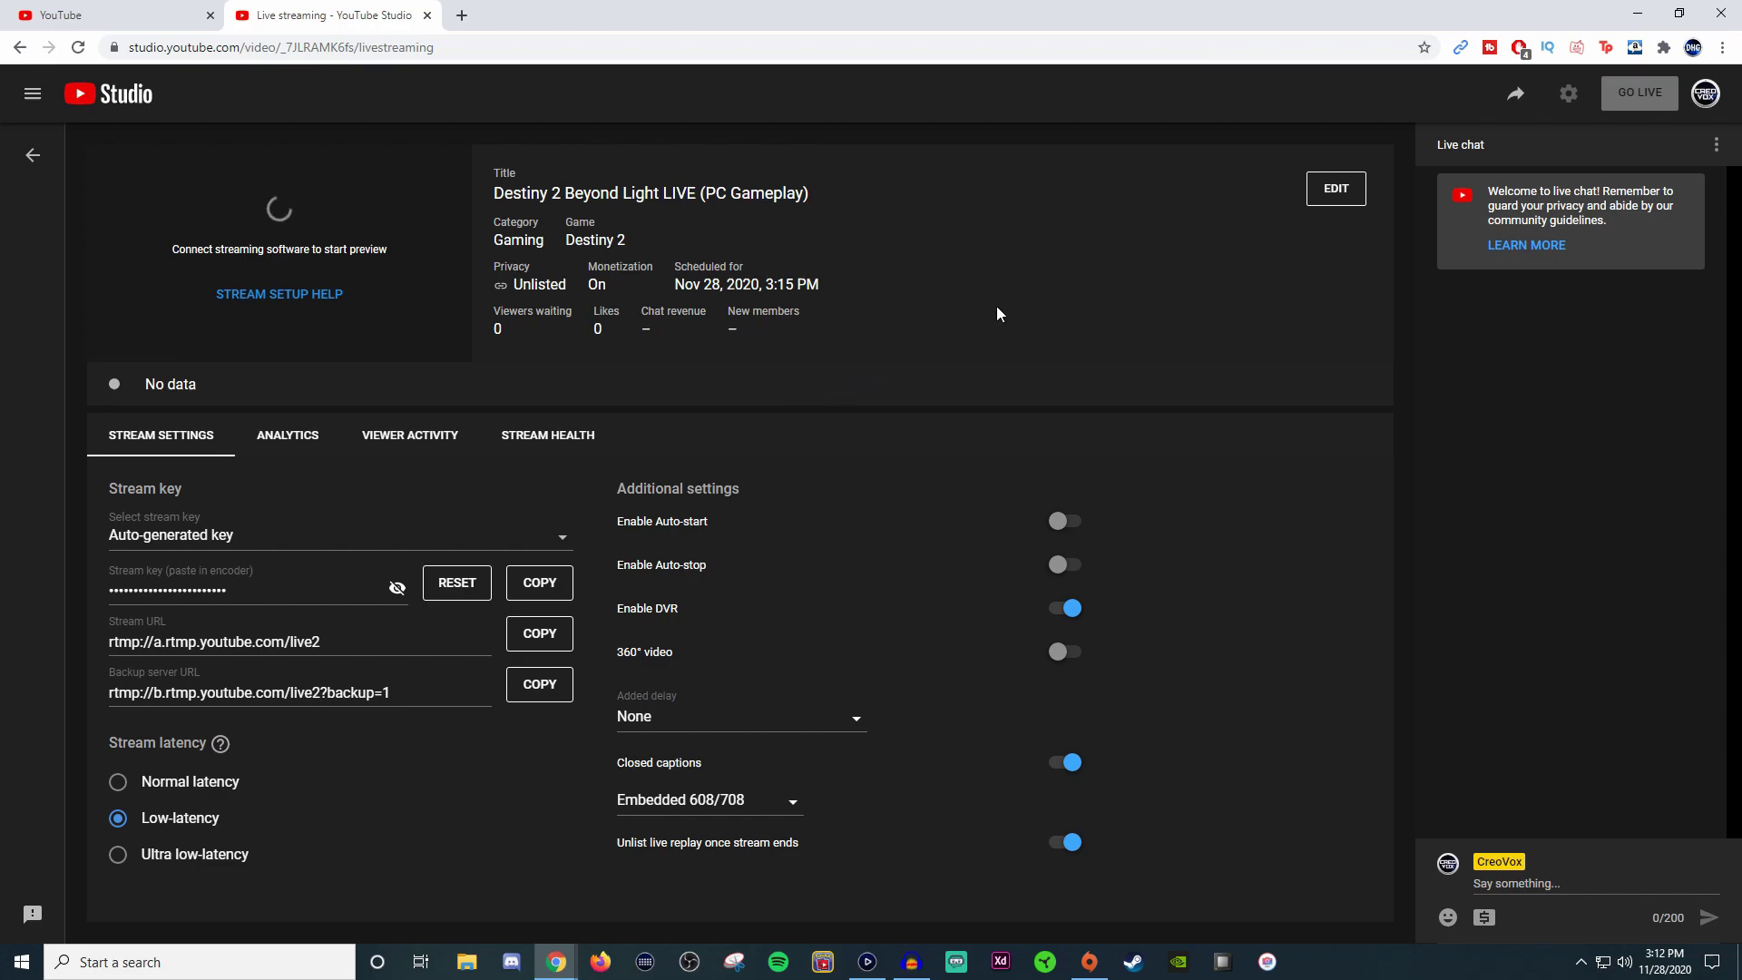
Step: Open Edit settings and scroll through the Details tab down to the audience setting
left_click(1330, 194)
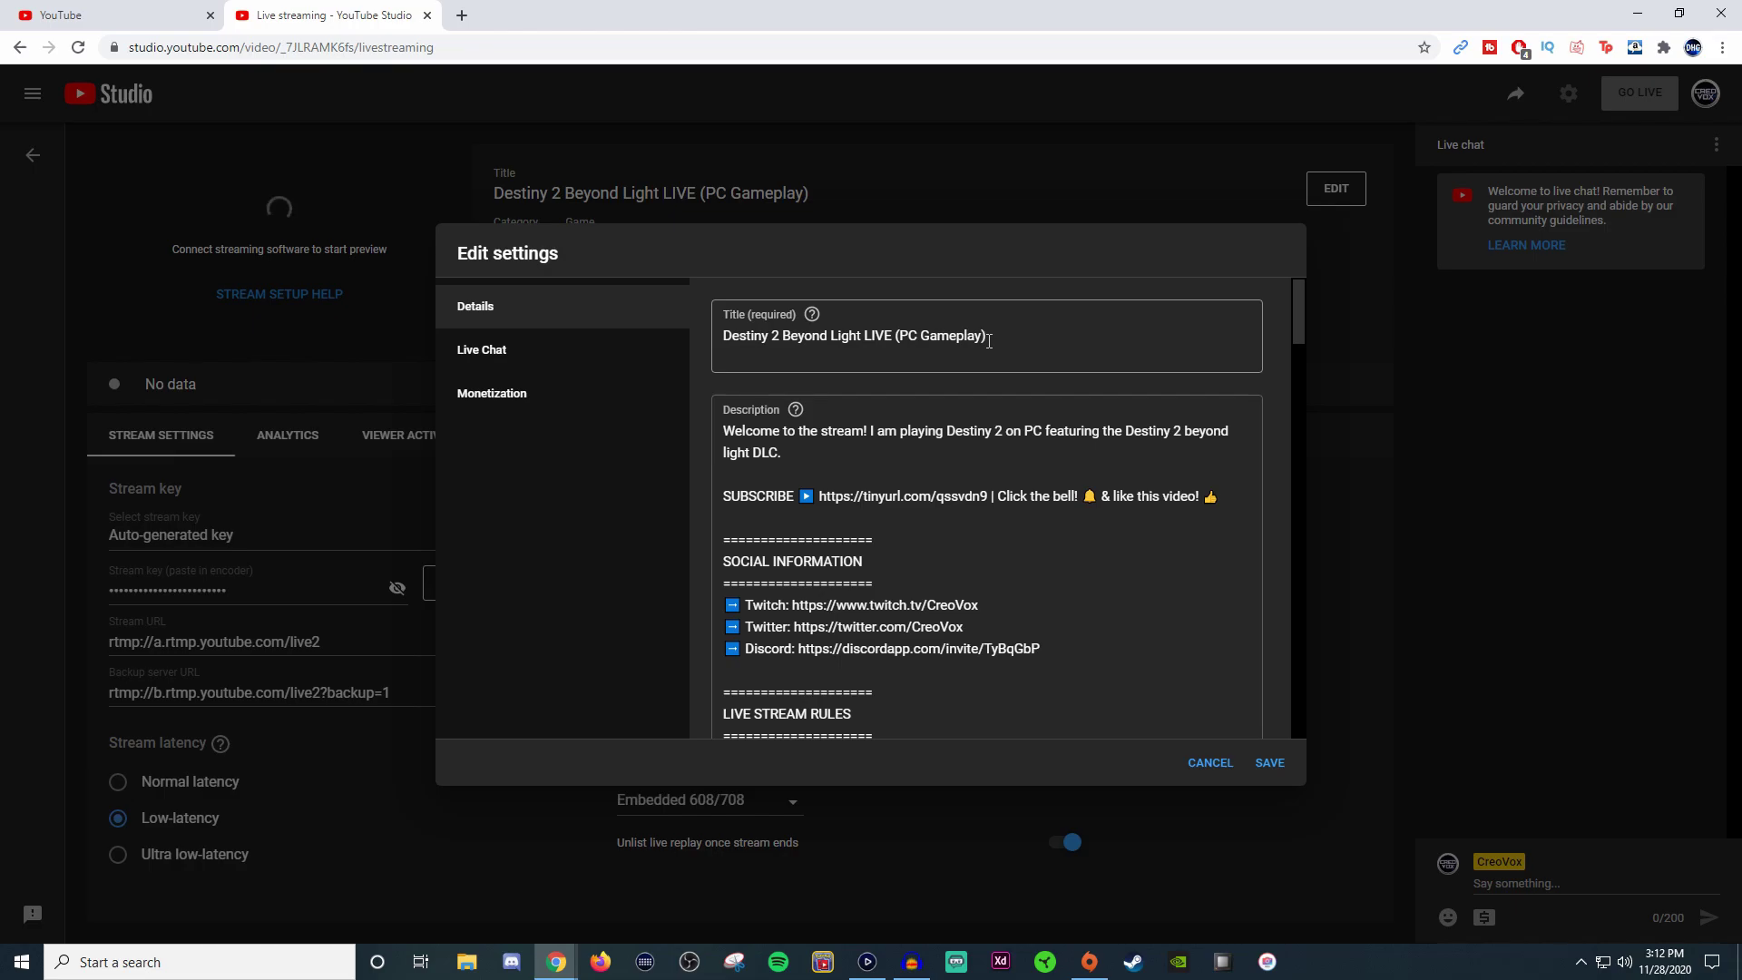
scroll(989, 514, "down", 6)
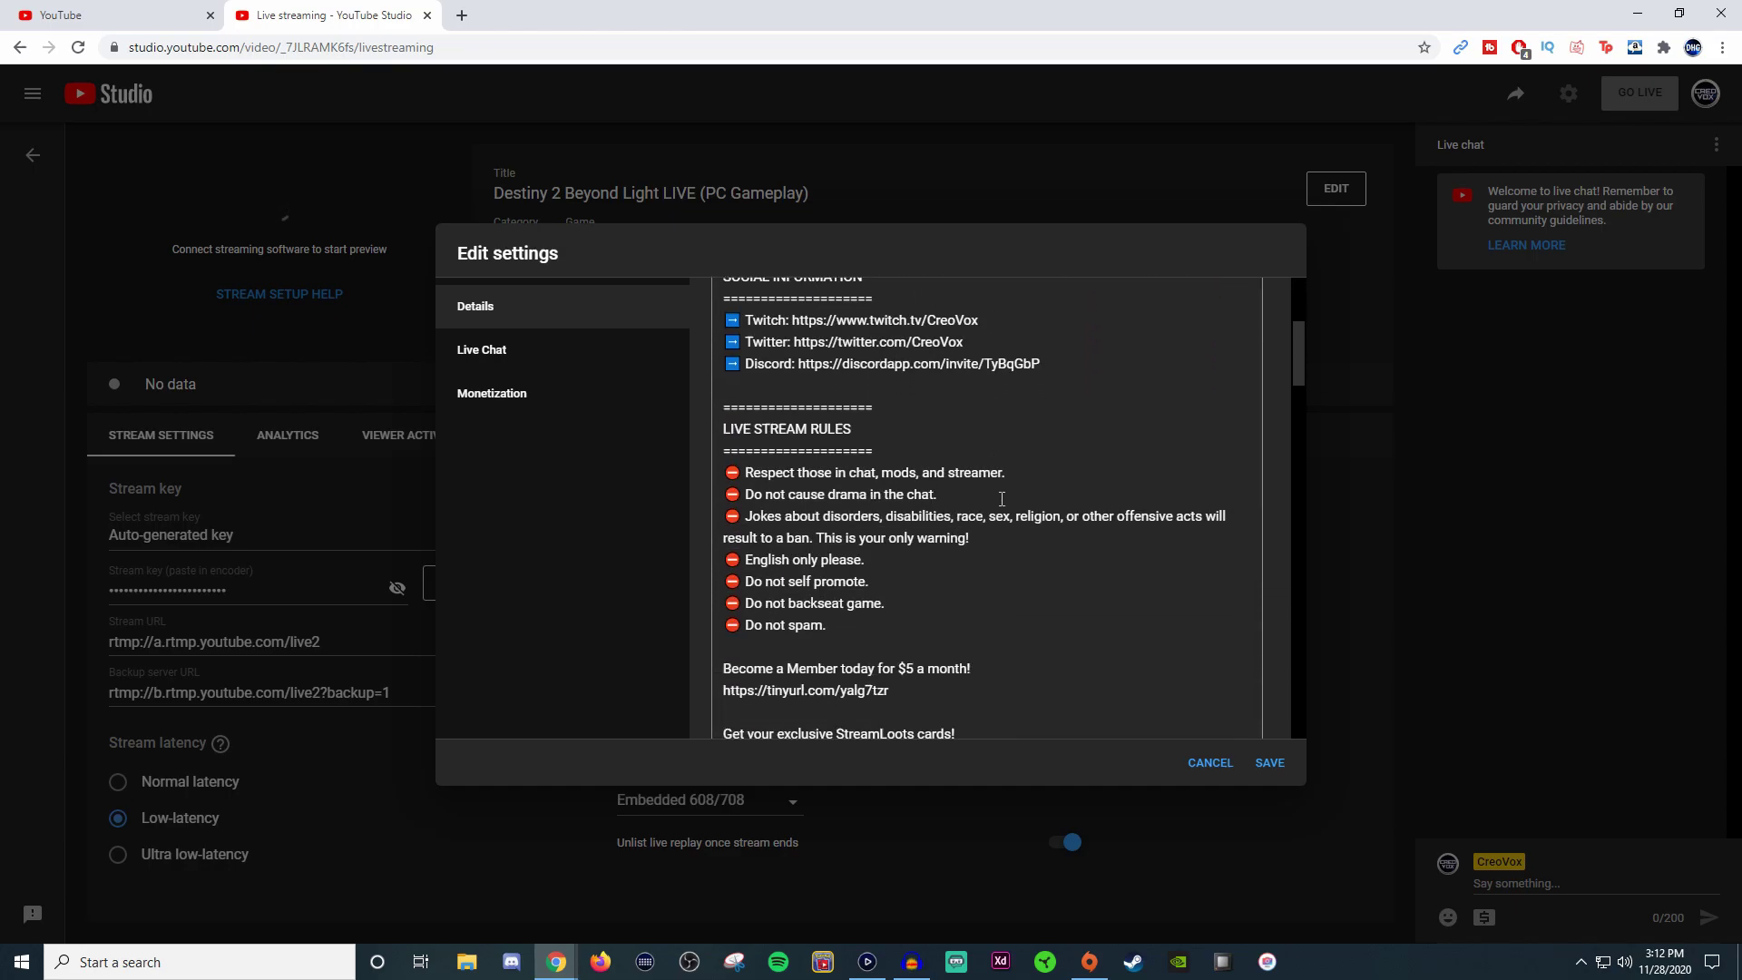
scroll(1011, 486, "up", 5)
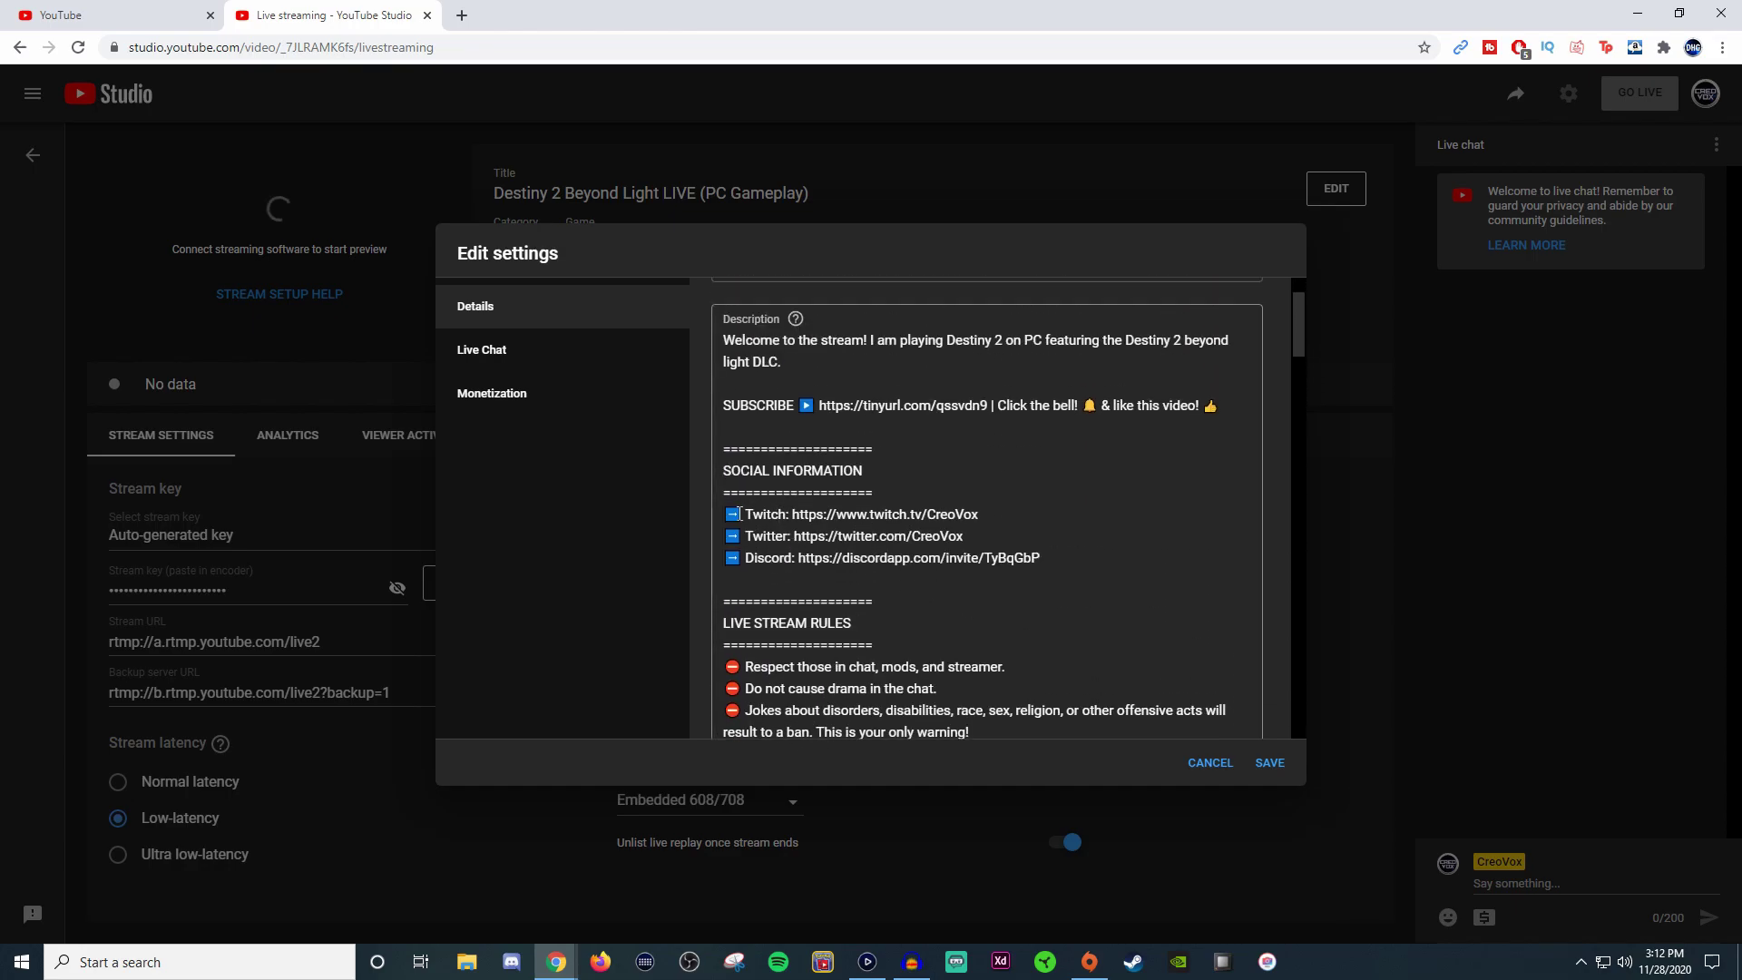
scroll(993, 573, "down", 1)
scroll(993, 573, "down", 3)
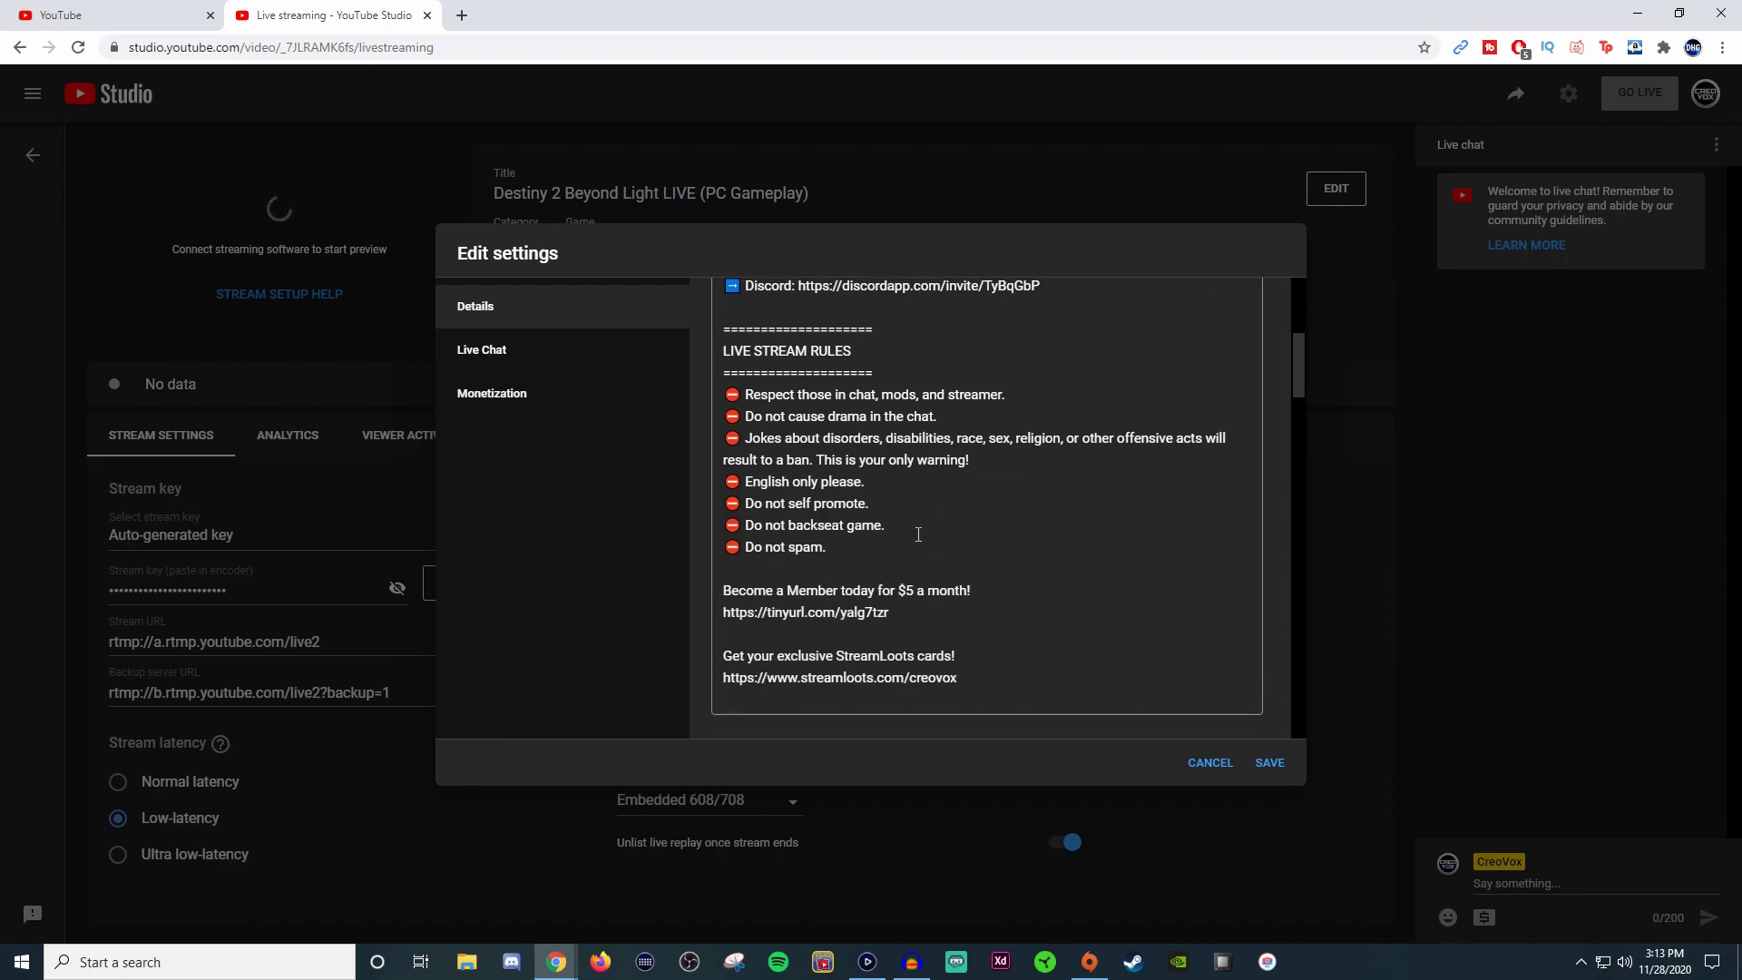
scroll(932, 531, "down", 4)
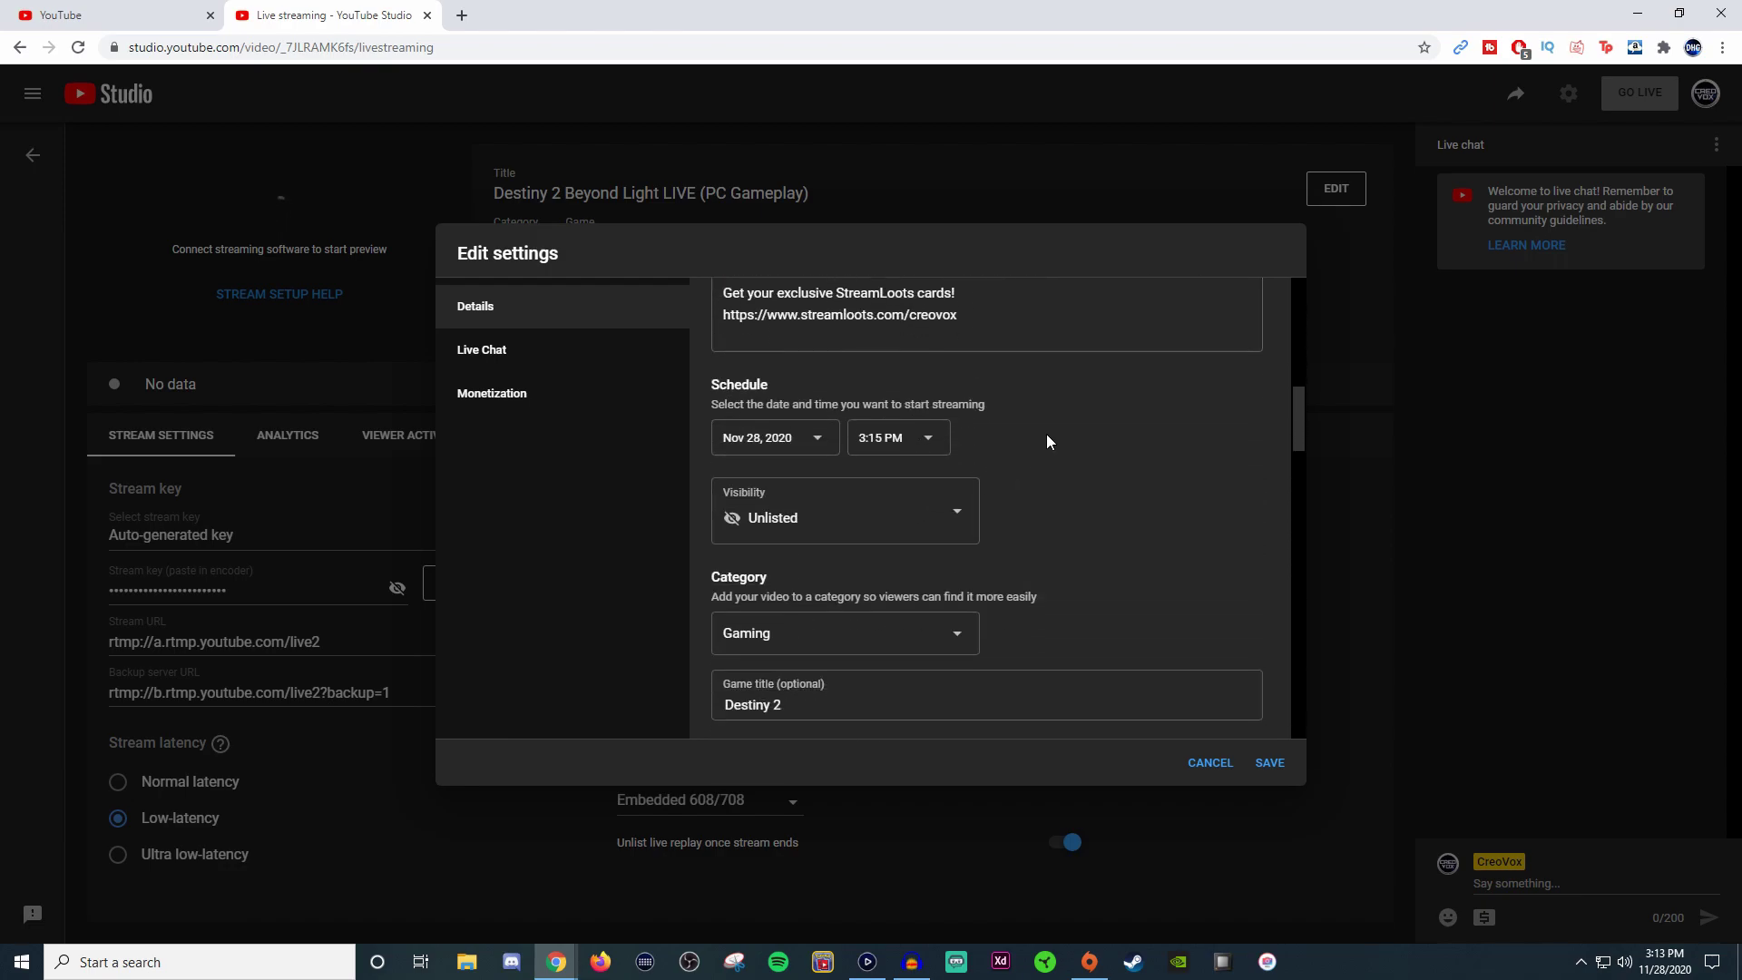
scroll(1044, 462, "down", 2)
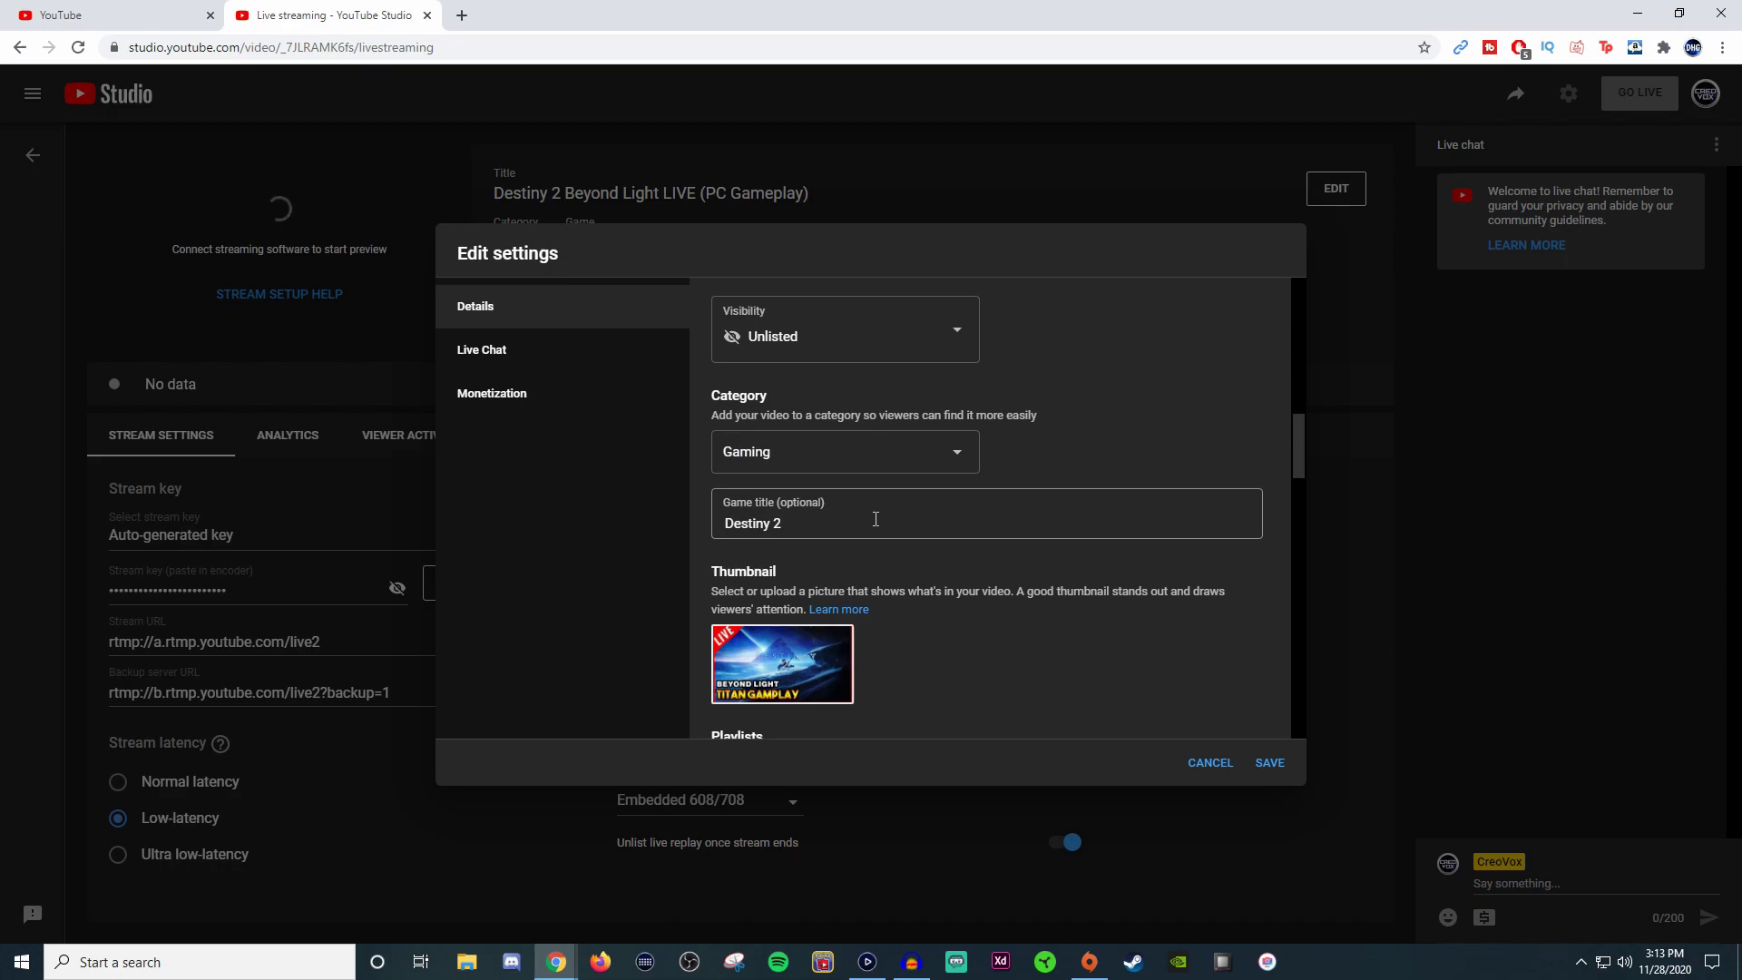
scroll(942, 510, "down", 3)
scroll(926, 443, "up", 4)
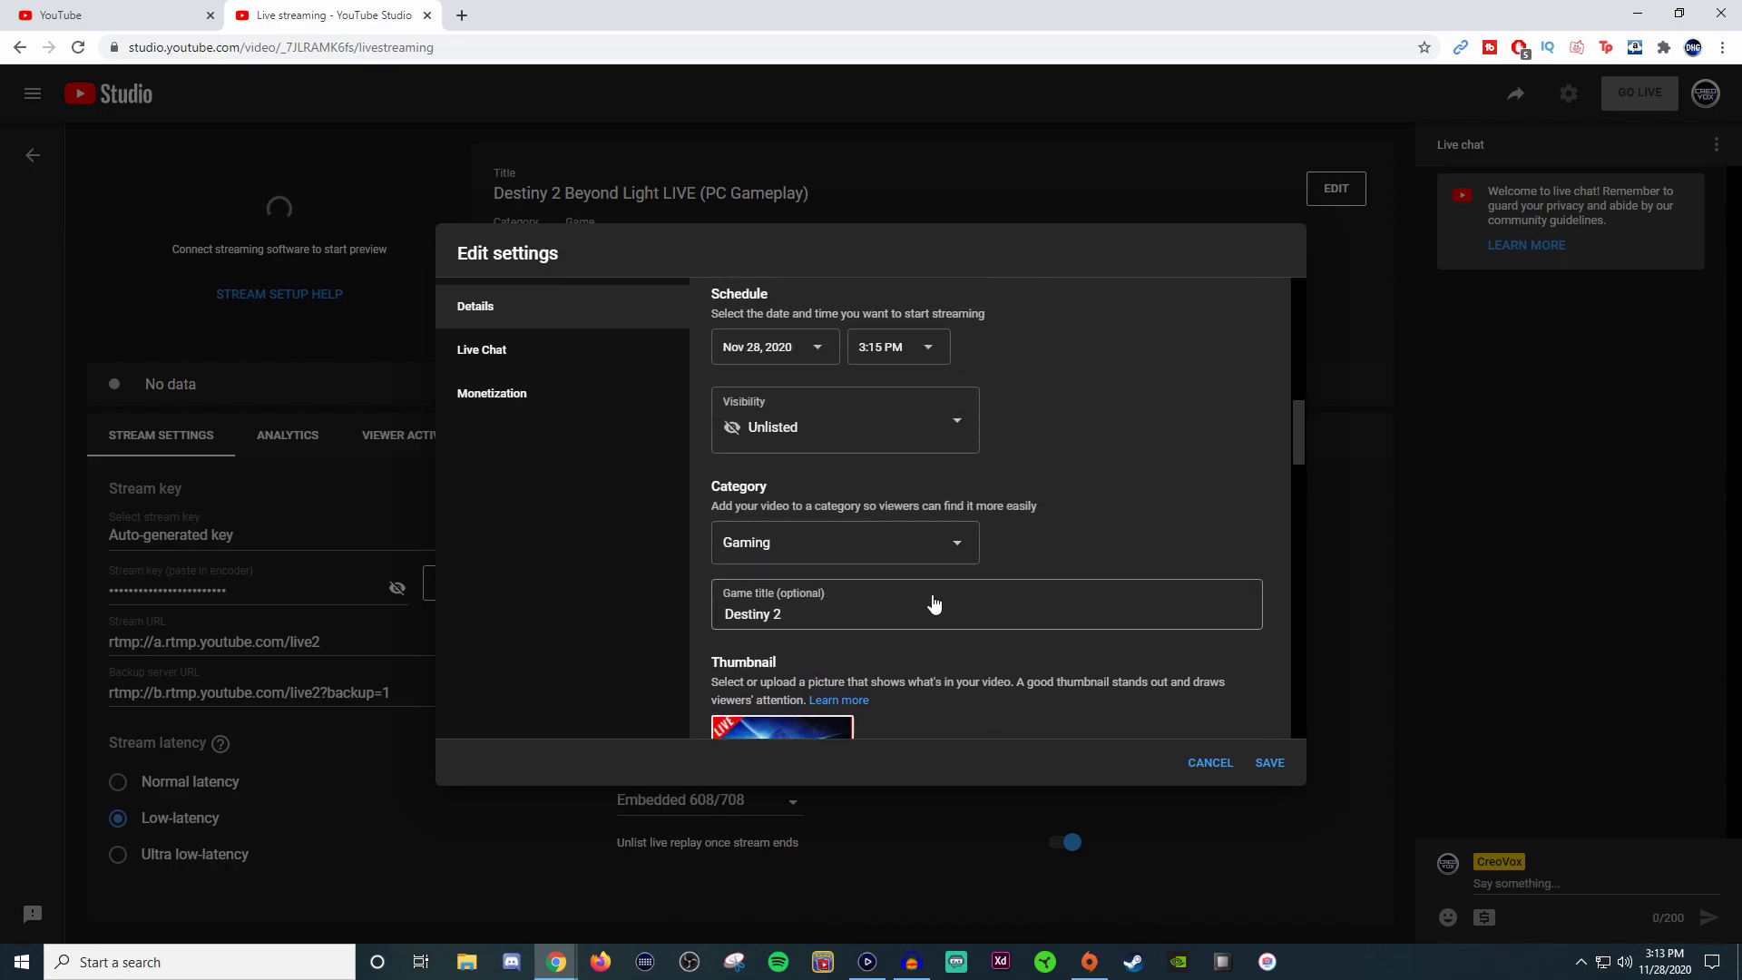
scroll(1000, 539, "down", 3)
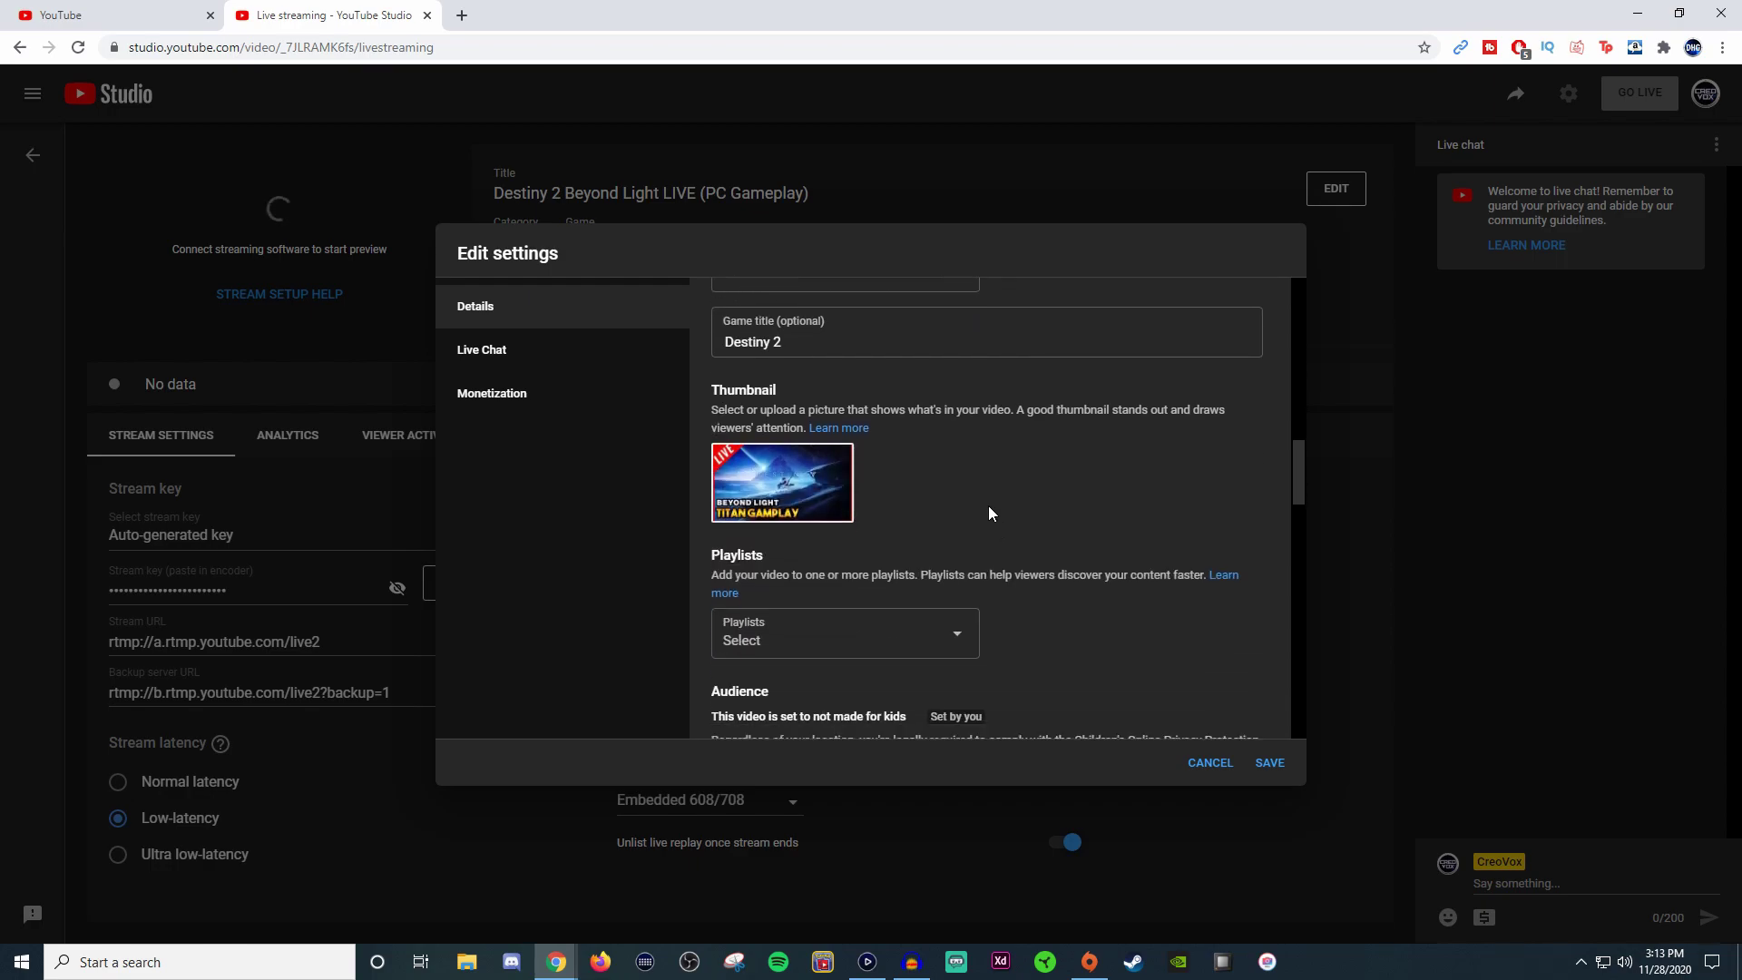
scroll(988, 504, "down", 2)
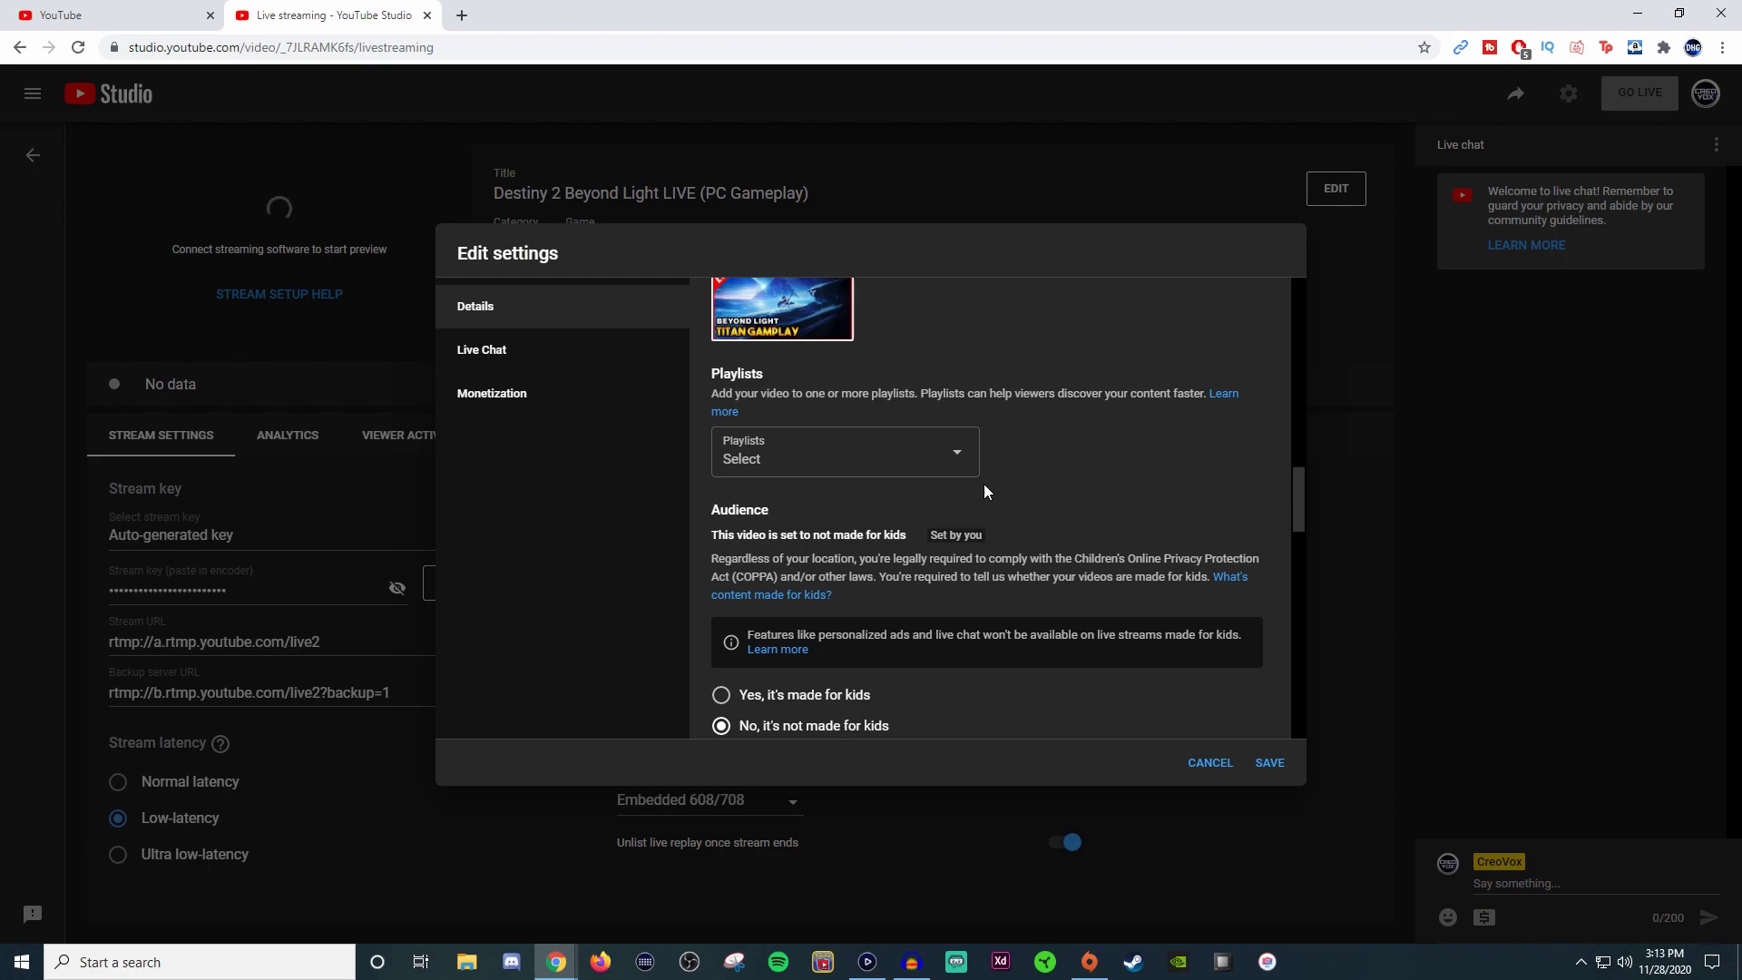
scroll(998, 486, "down", 4)
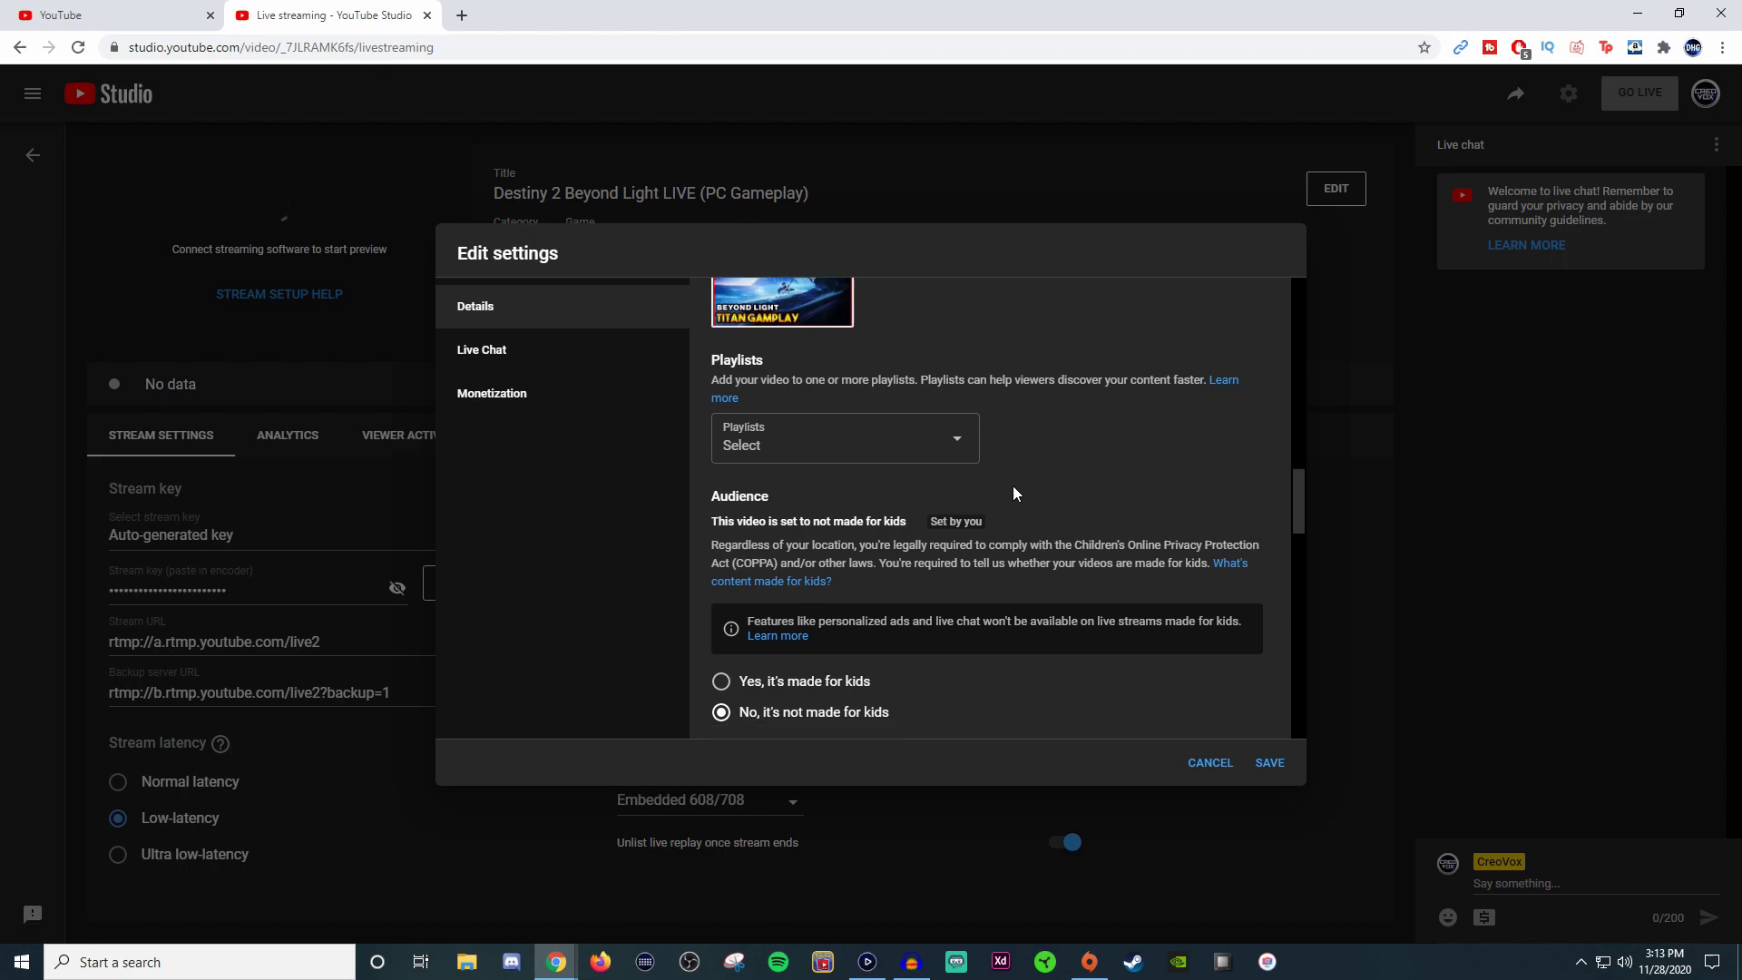
Step: Review the tags, attempt moving the 'beyond light destiny 2' tag, then view Live Chat settings
scroll(980, 463, "down", 5)
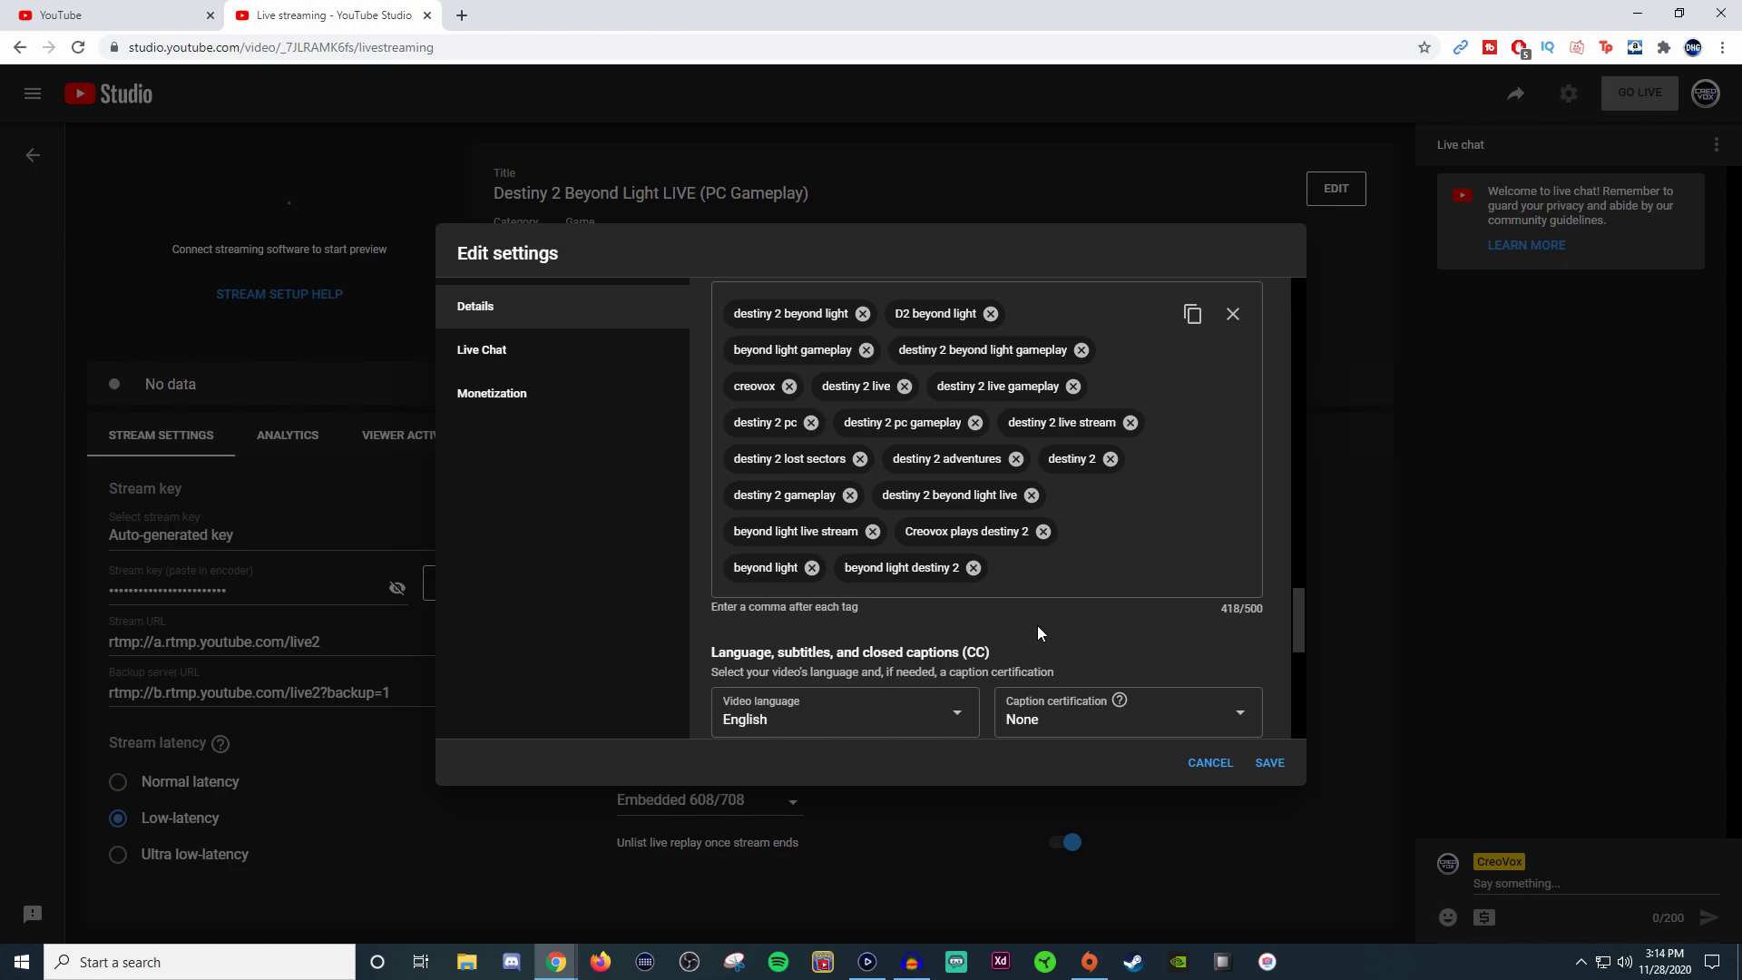
left_click_drag(942, 572, 1014, 574)
scroll(1216, 618, "down", 4)
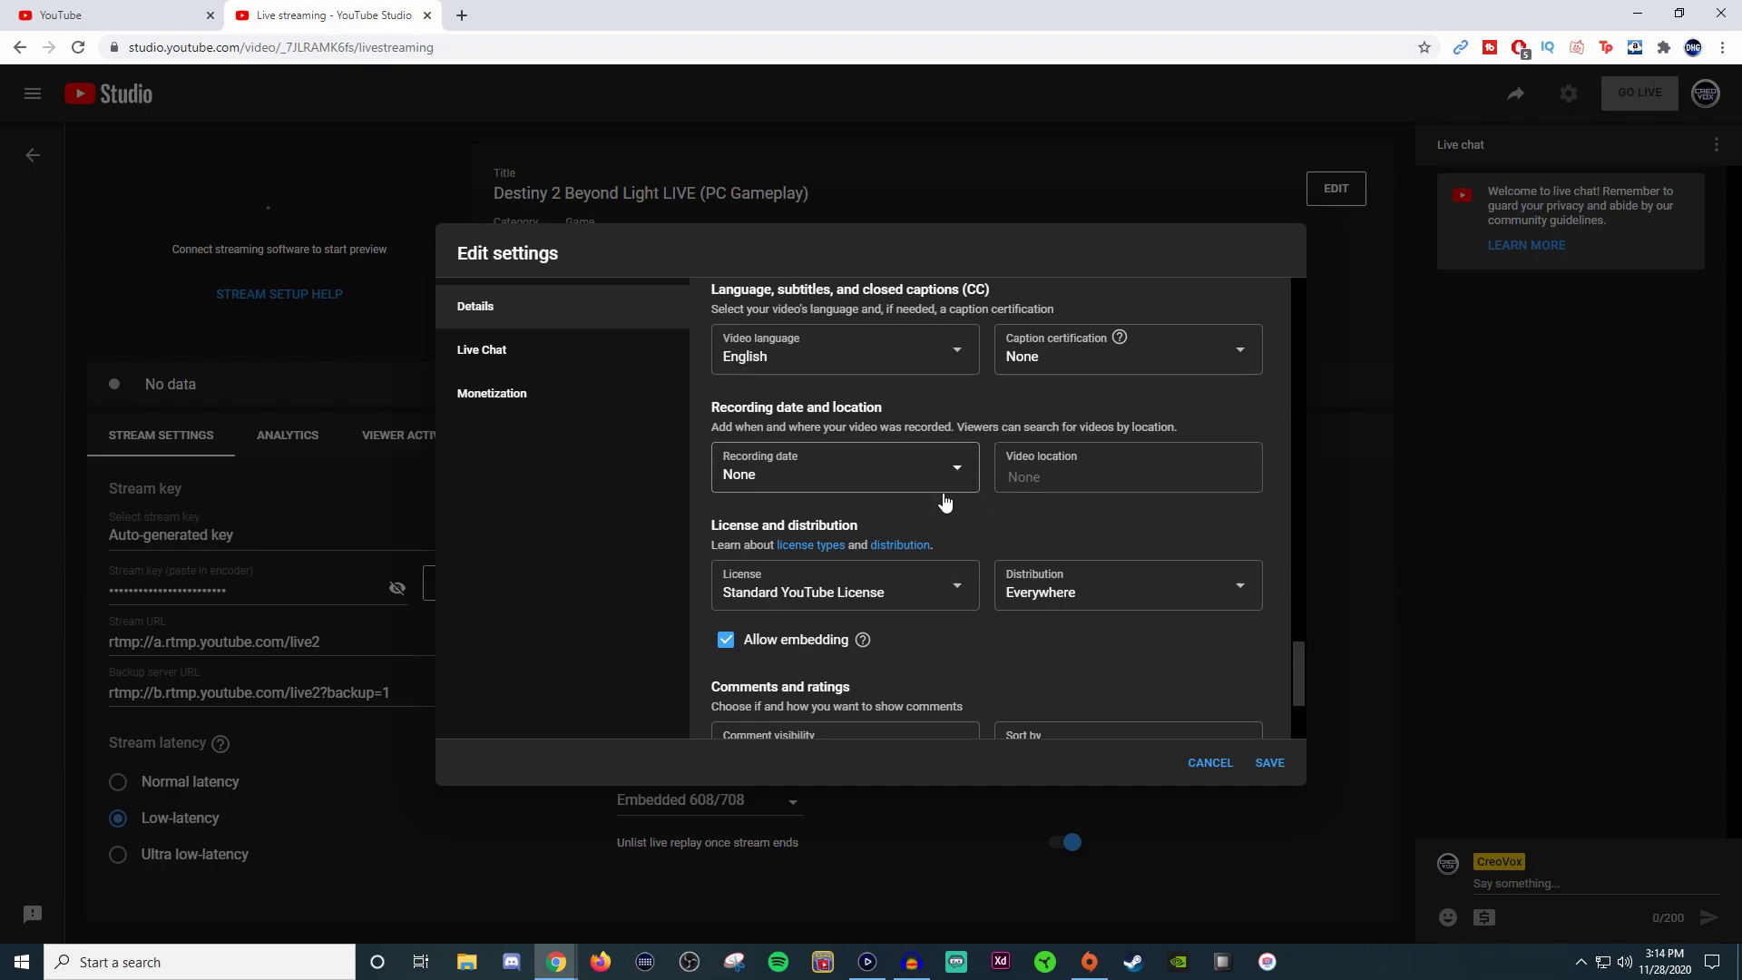
scroll(976, 491, "down", 2)
scroll(975, 492, "up", 2)
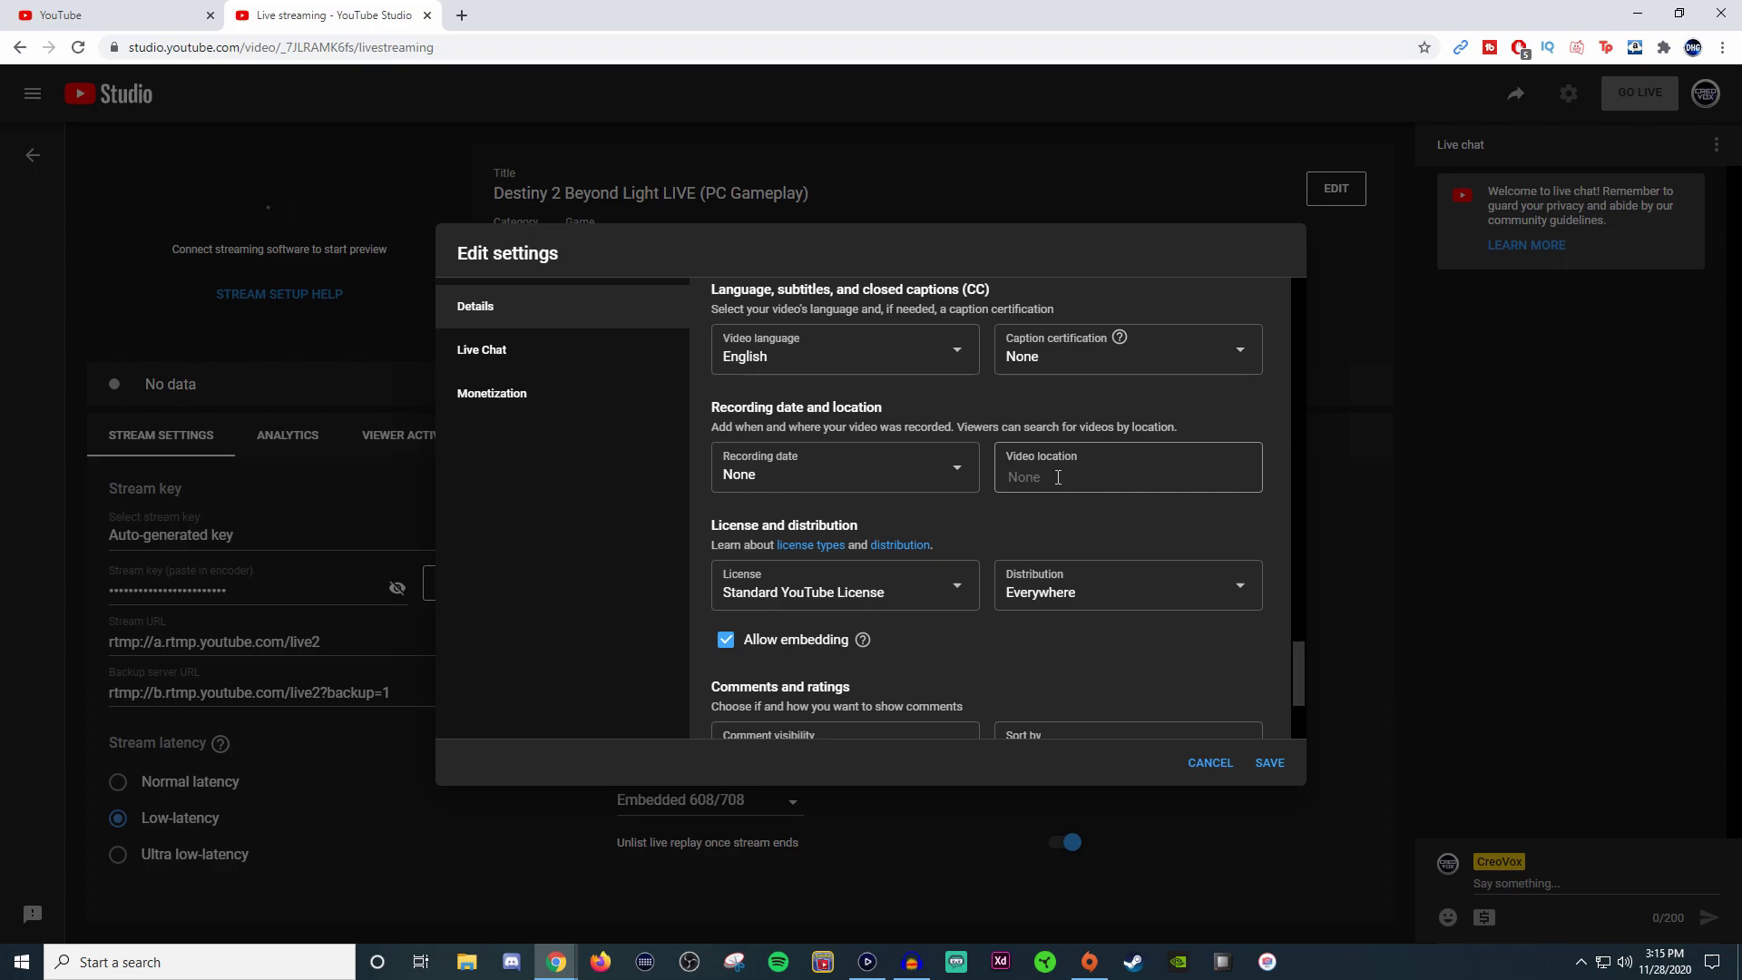
scroll(1060, 481, "down", 3)
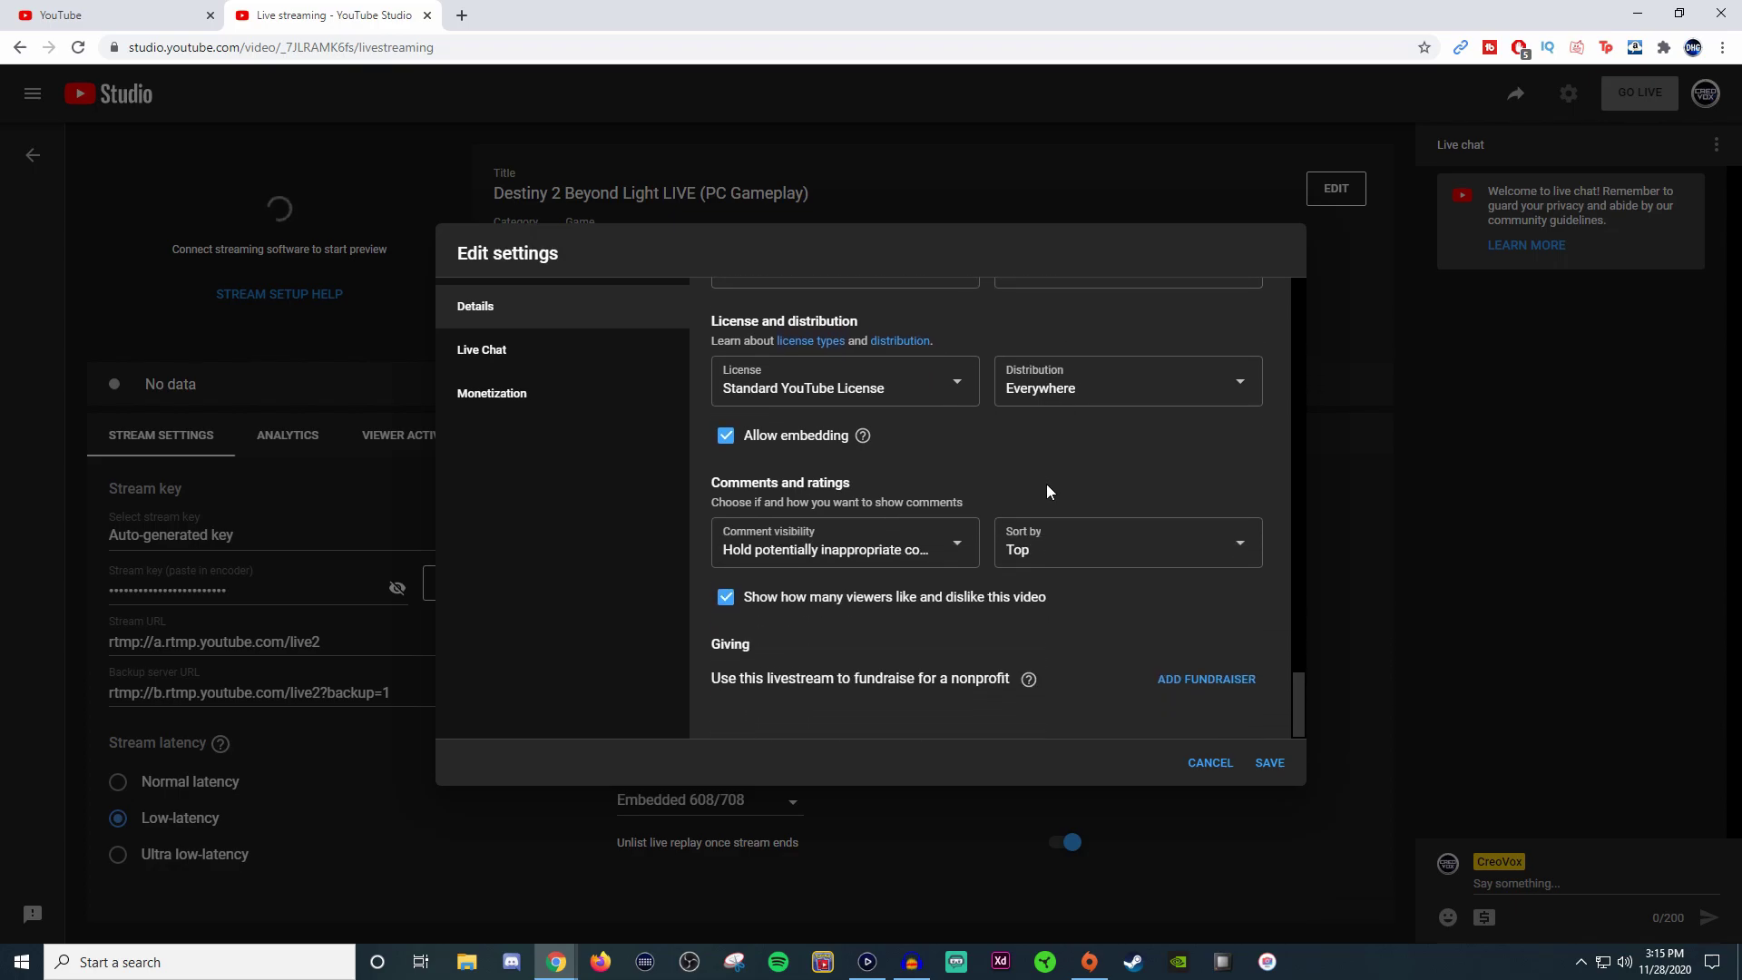
left_click(483, 350)
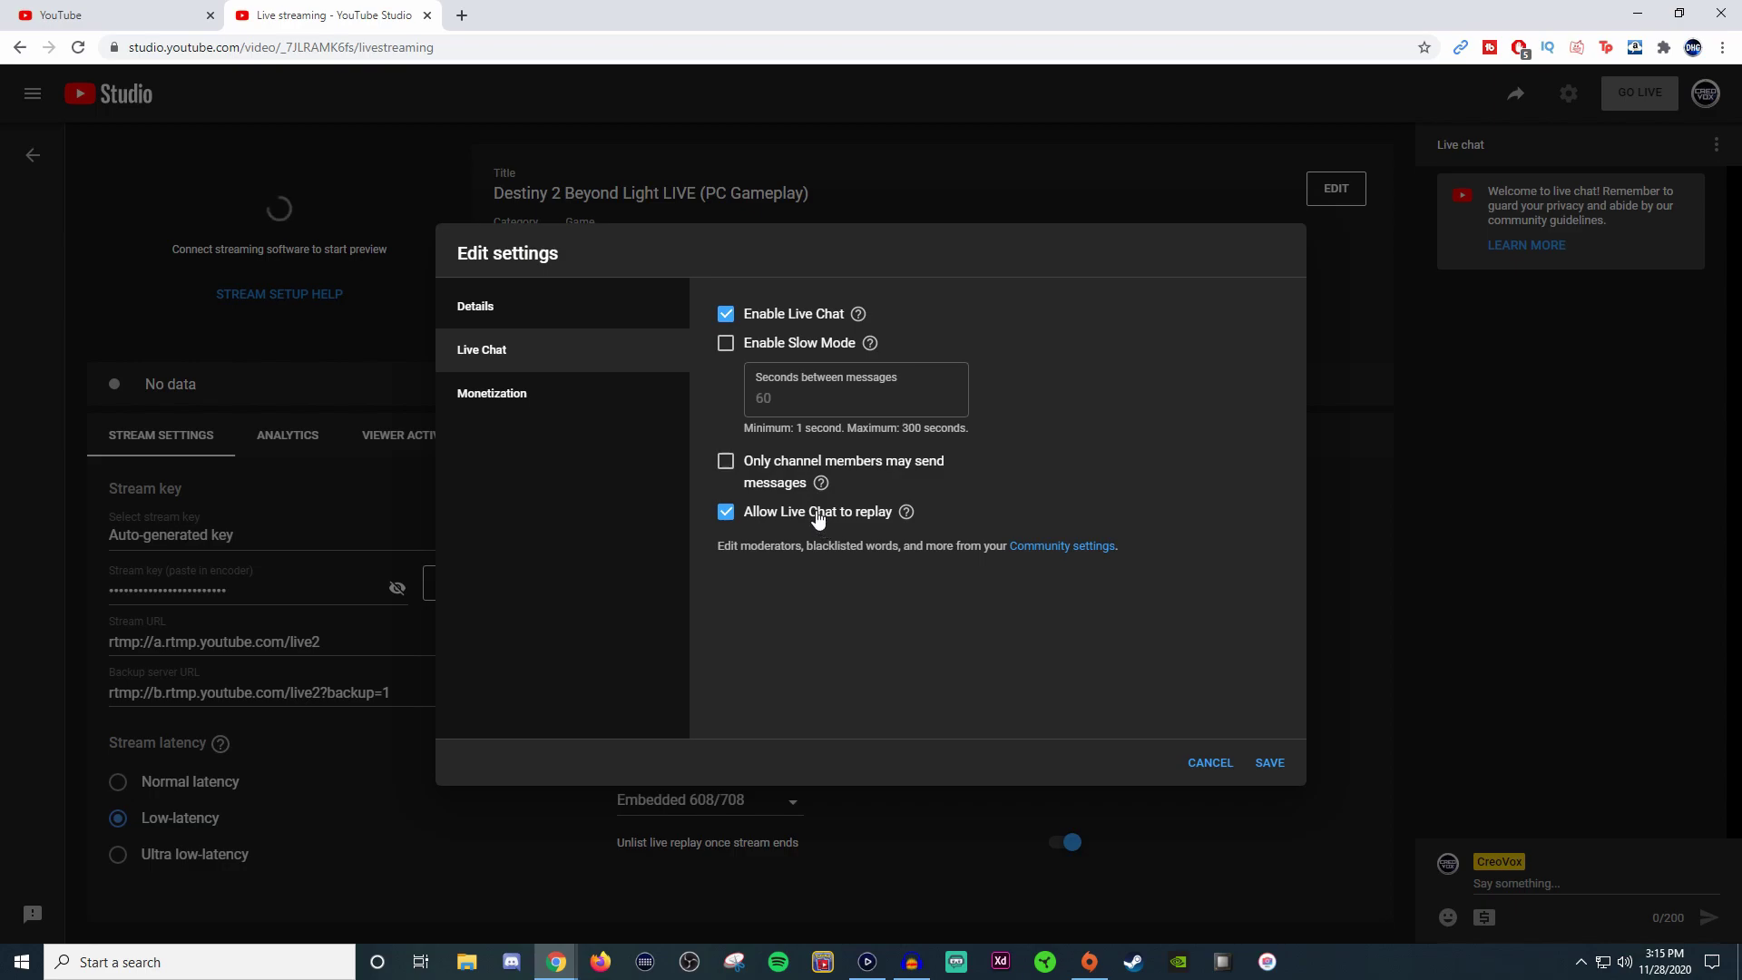
Step: Look over the Monetization ad type checkboxes, then cancel Edit settings without saving
left_click(538, 399)
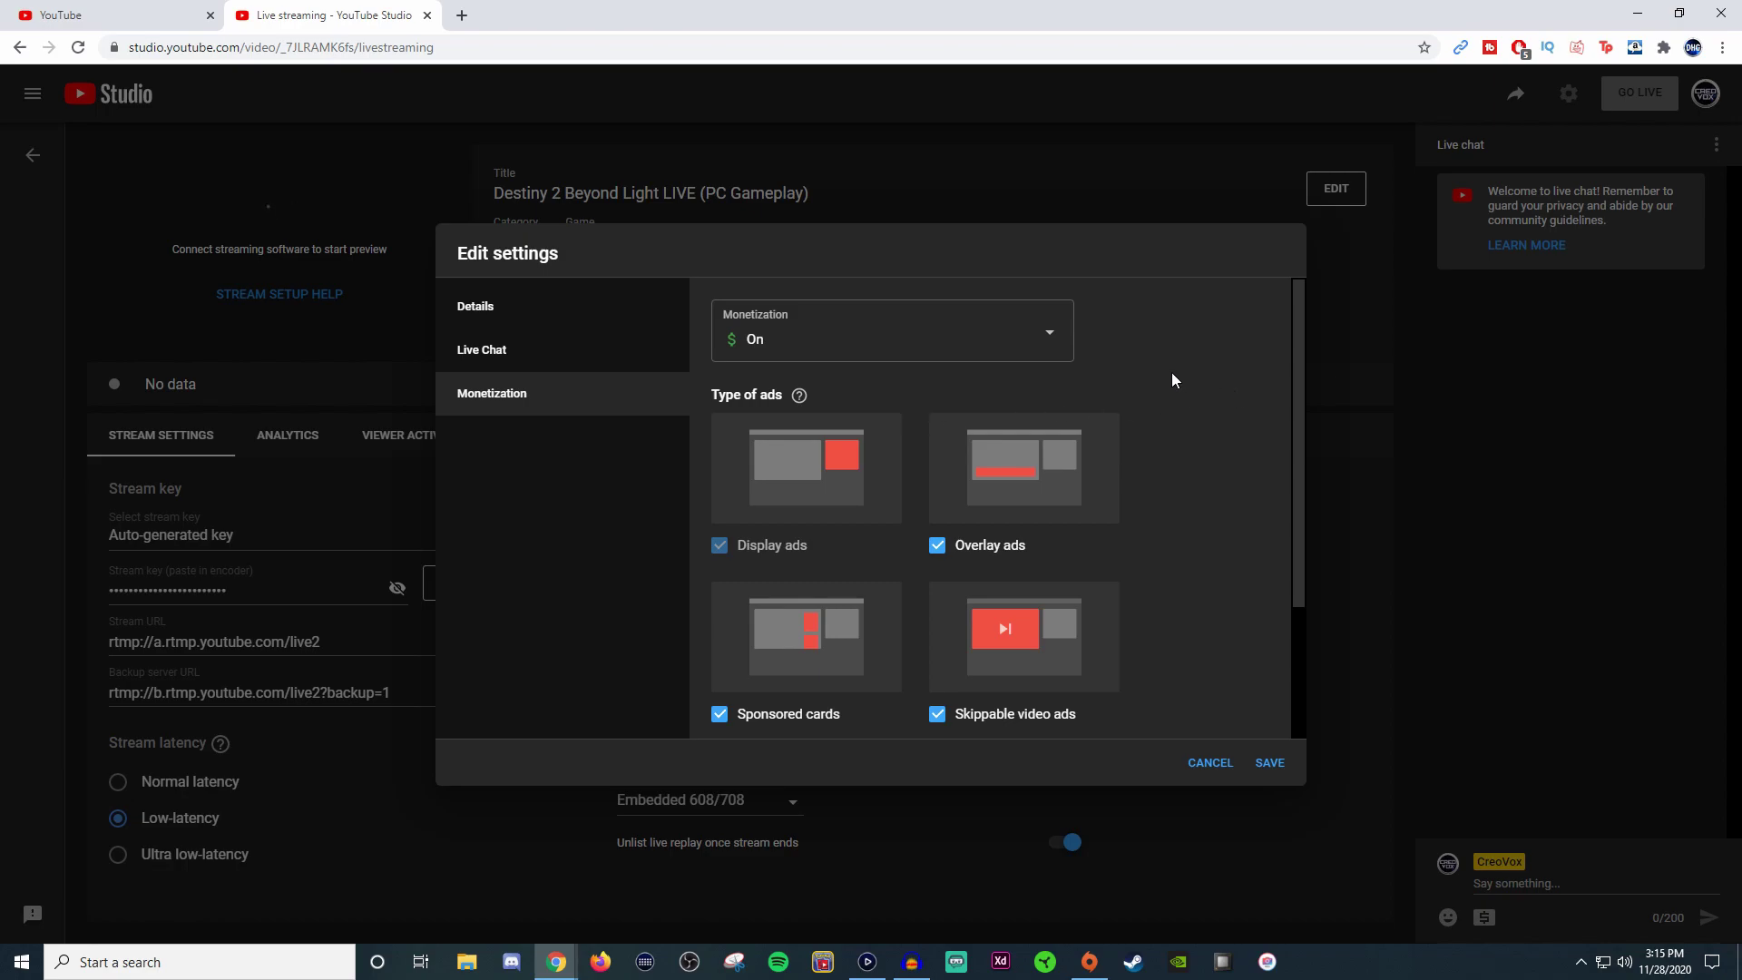
scroll(1179, 390, "down", 2)
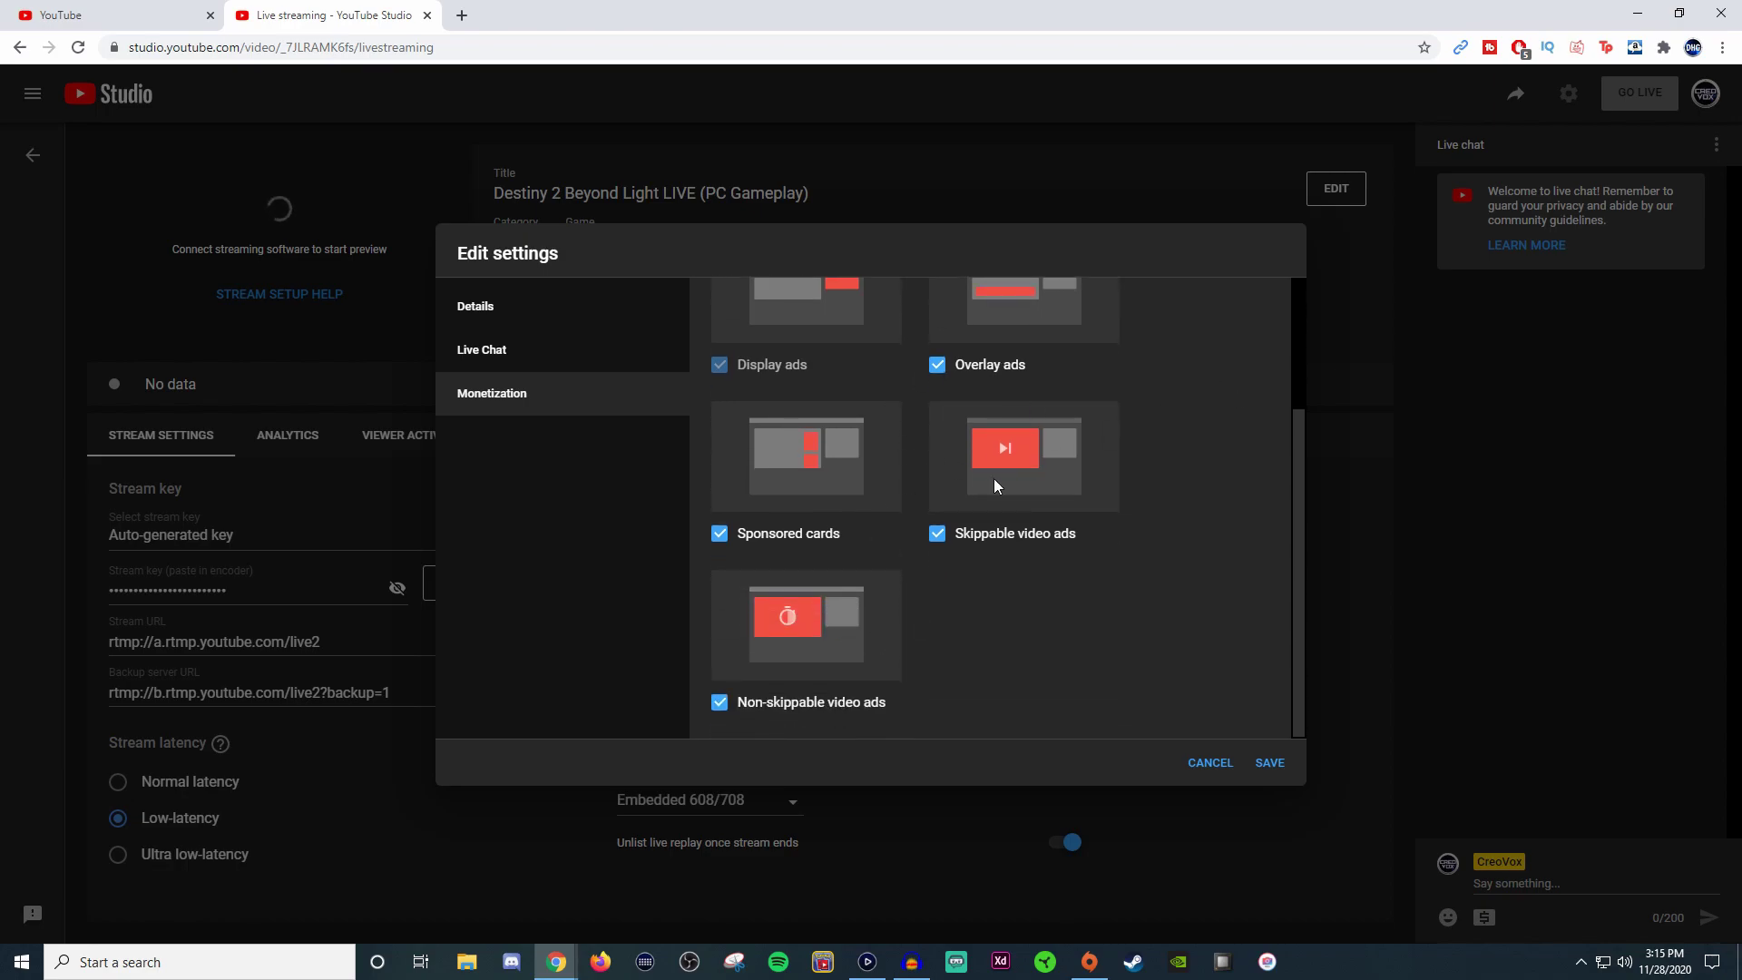
scroll(1204, 501, "up", 3)
scroll(1097, 465, "down", 3)
left_click(1192, 759)
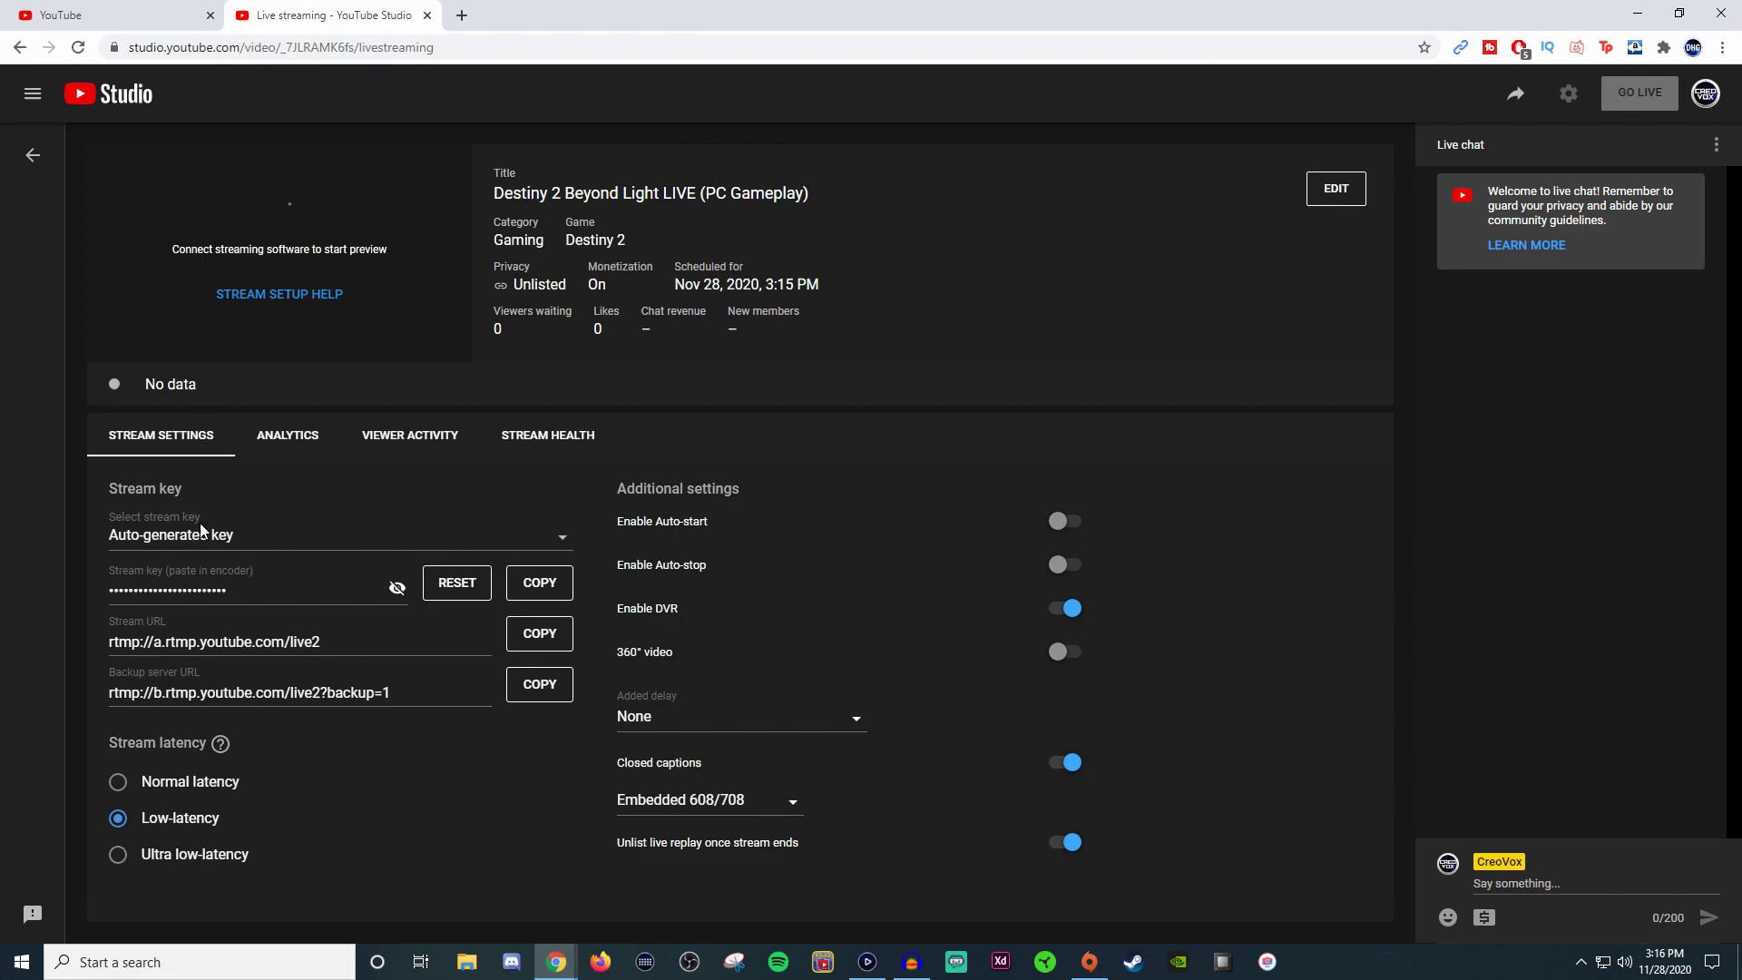
left_click(270, 601)
mouse_move(219, 751)
left_click(119, 856)
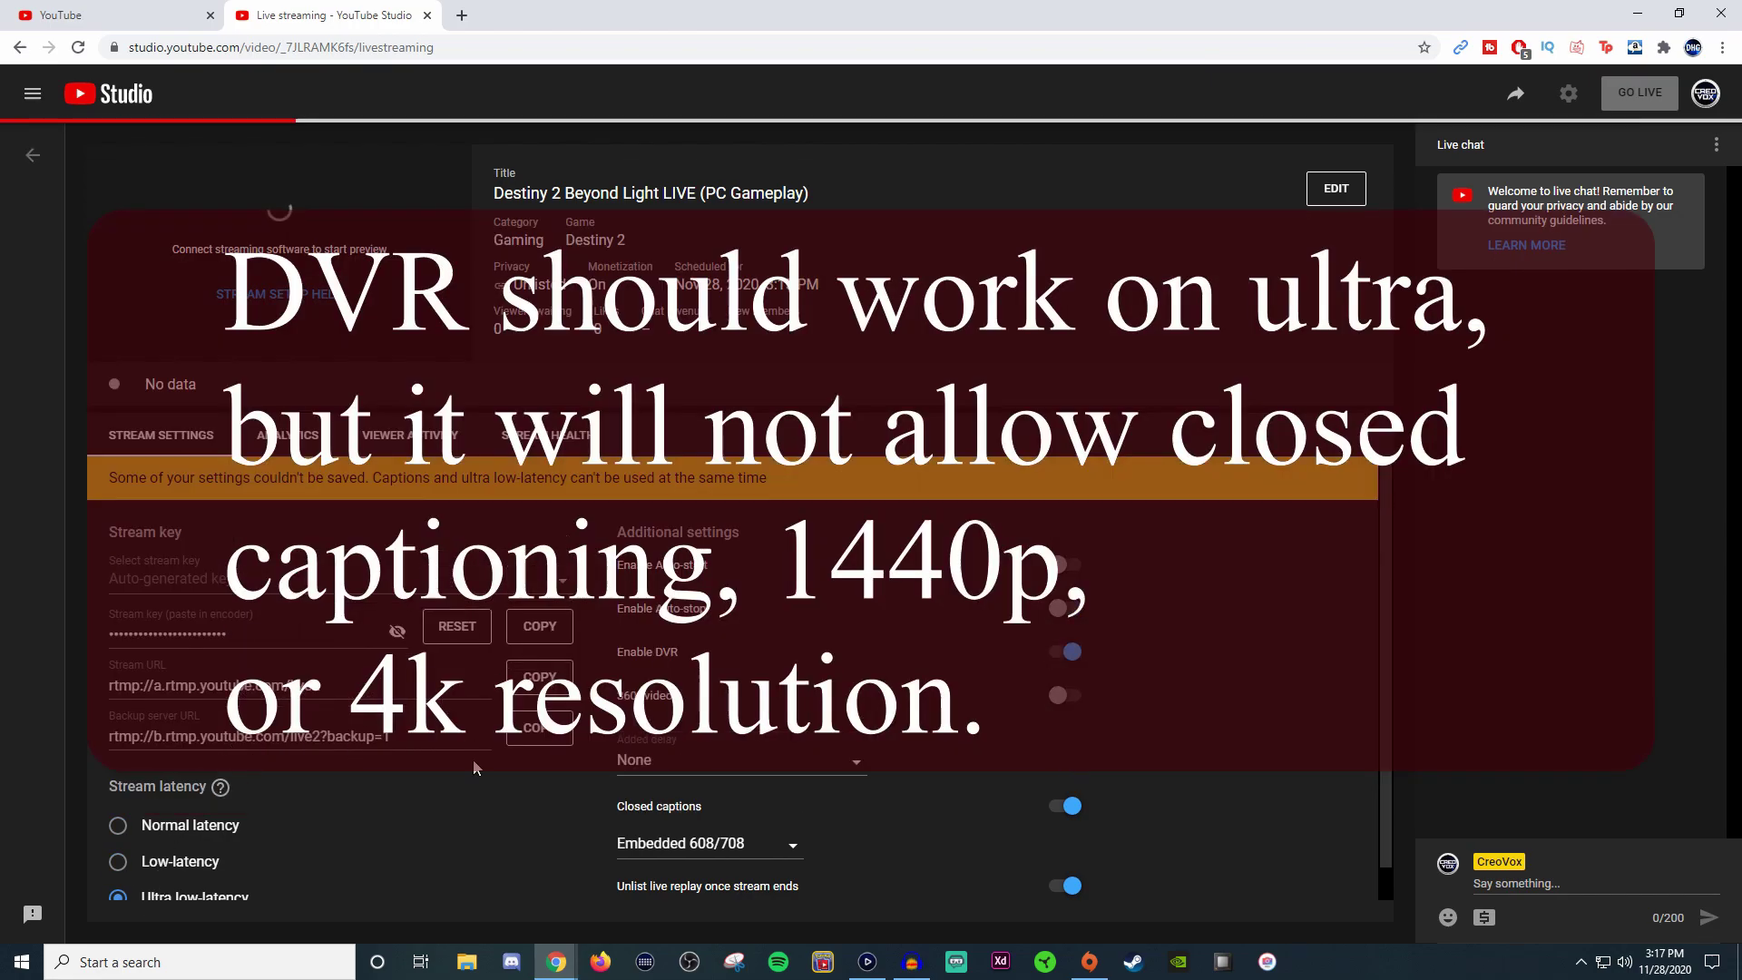
left_click(118, 818)
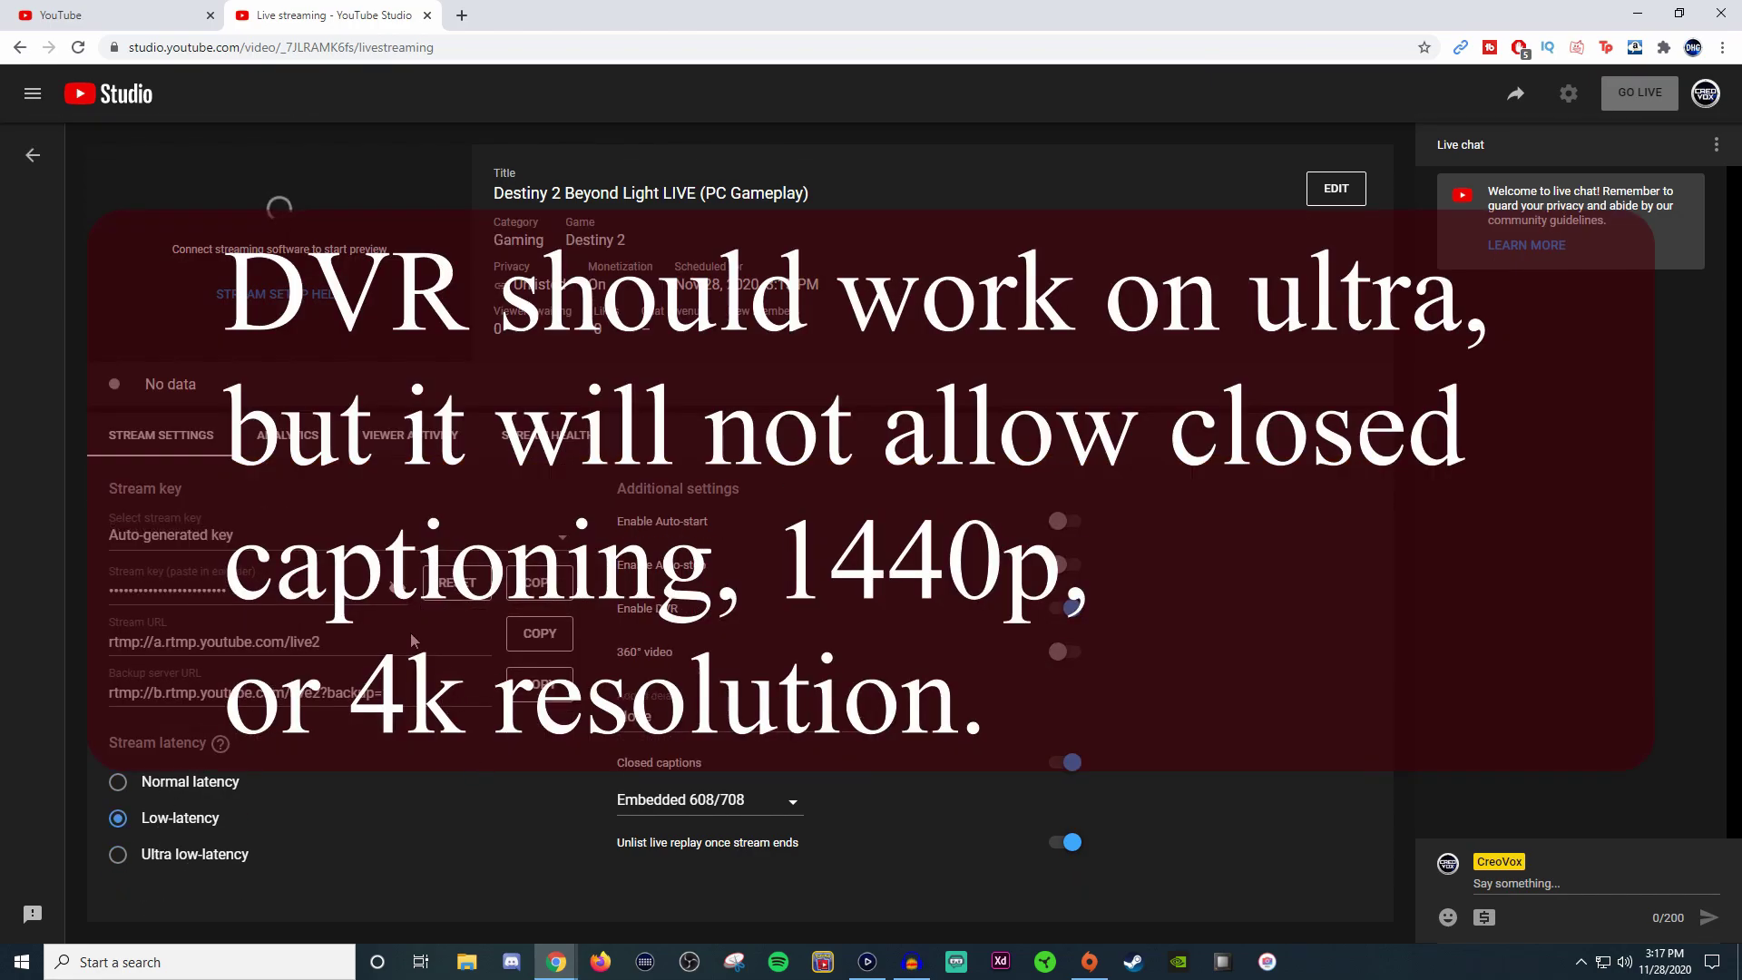
left_click(118, 854)
left_click(118, 863)
left_click(117, 859)
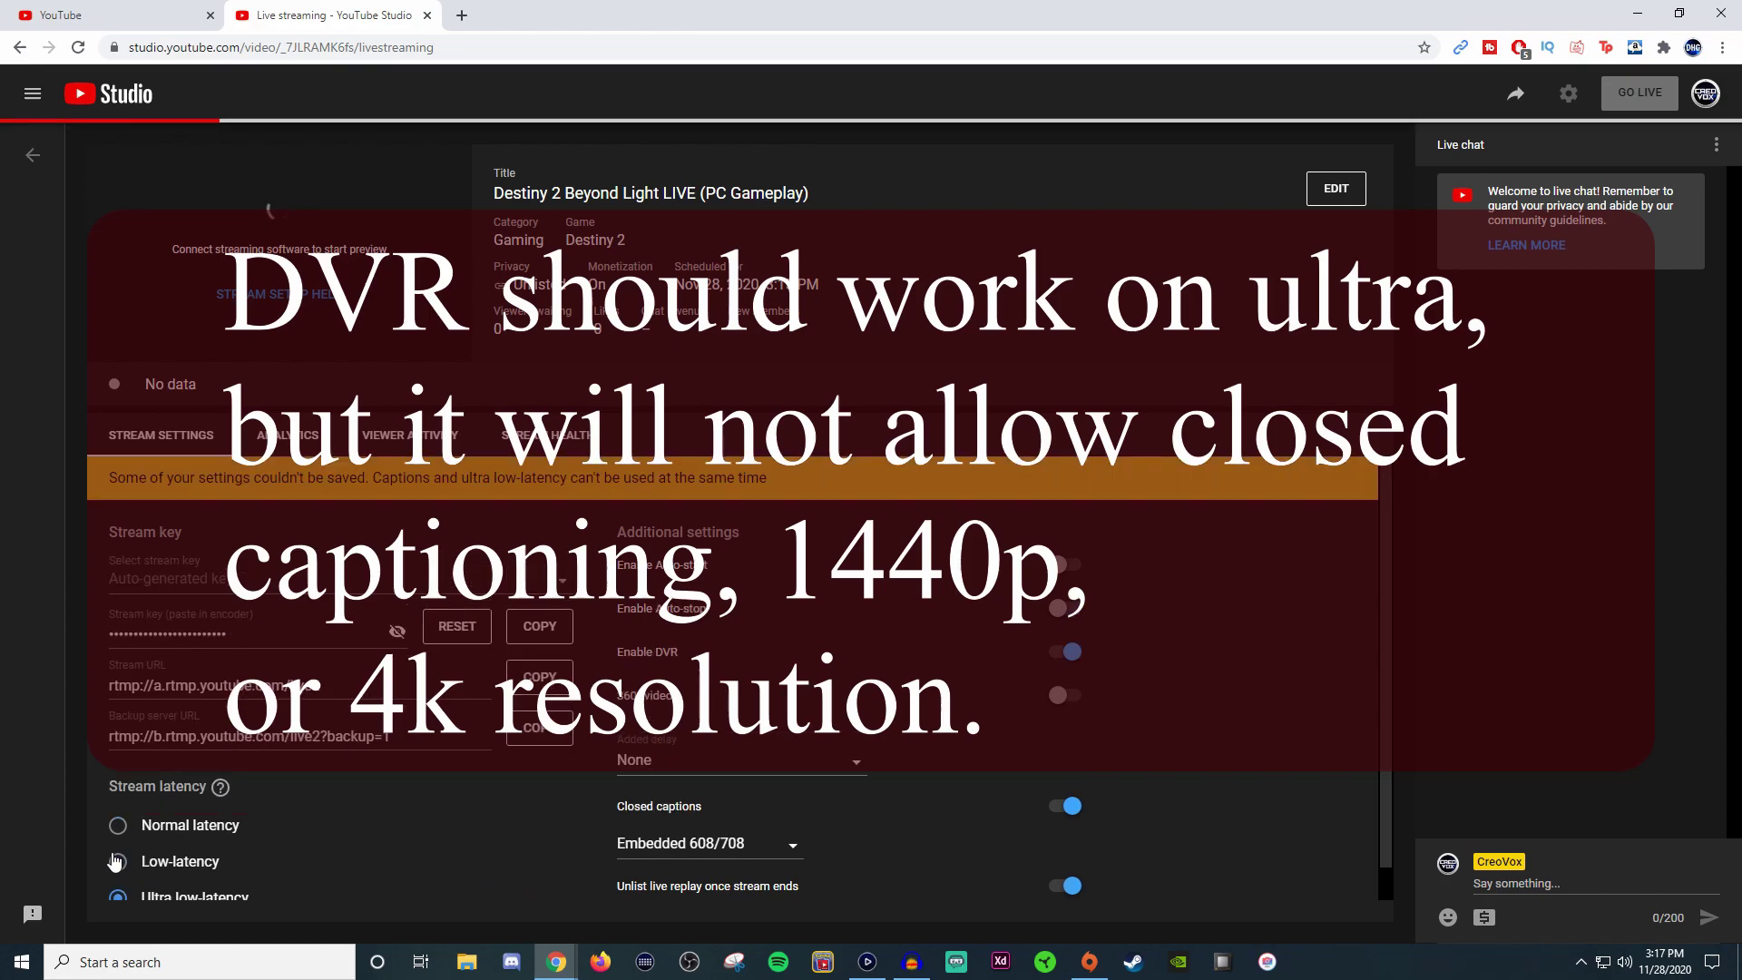
left_click(117, 861)
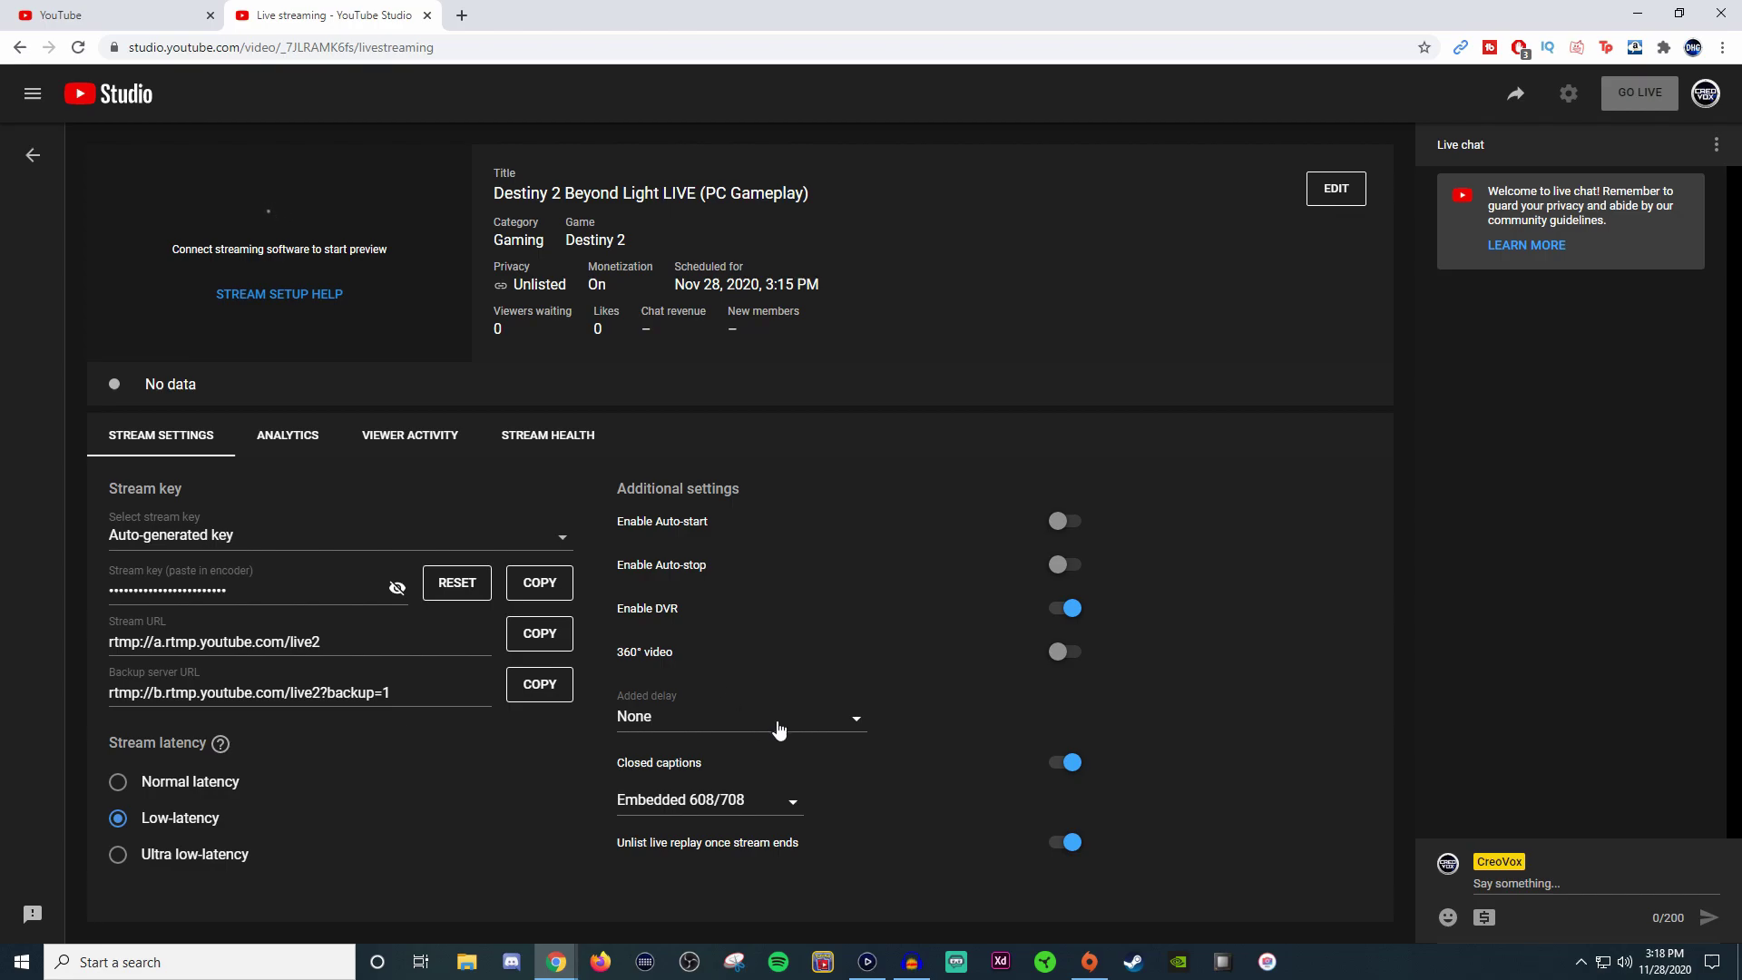
left_click(812, 726)
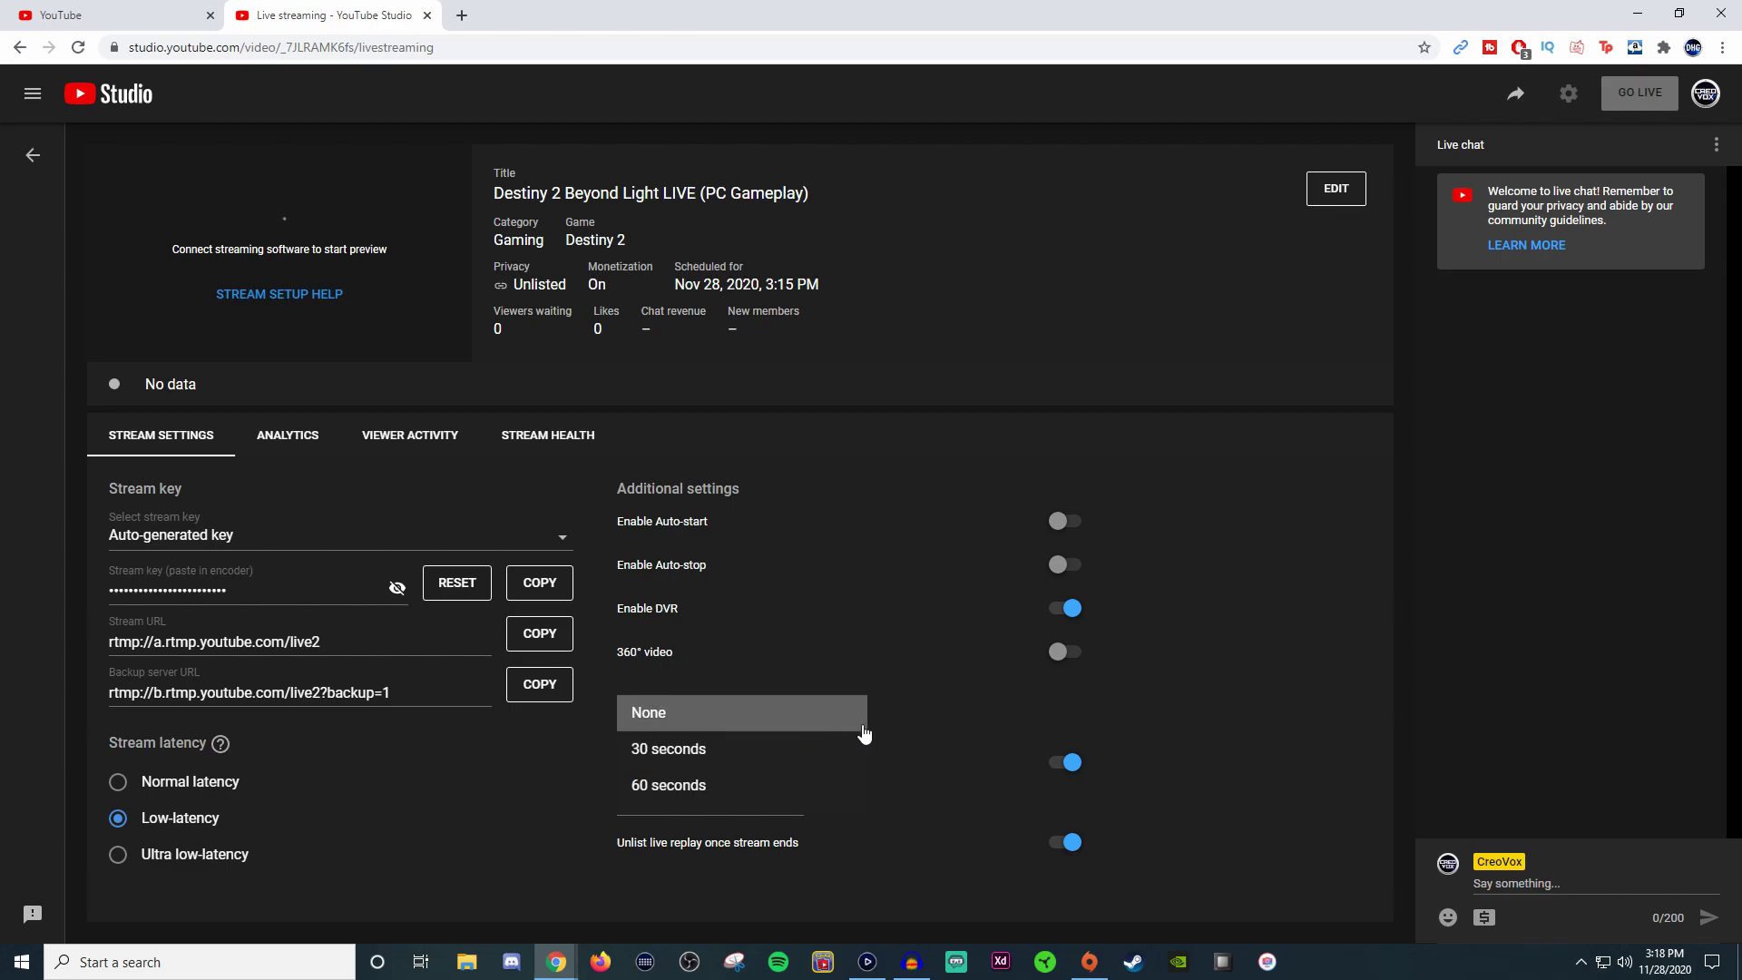
left_click(802, 716)
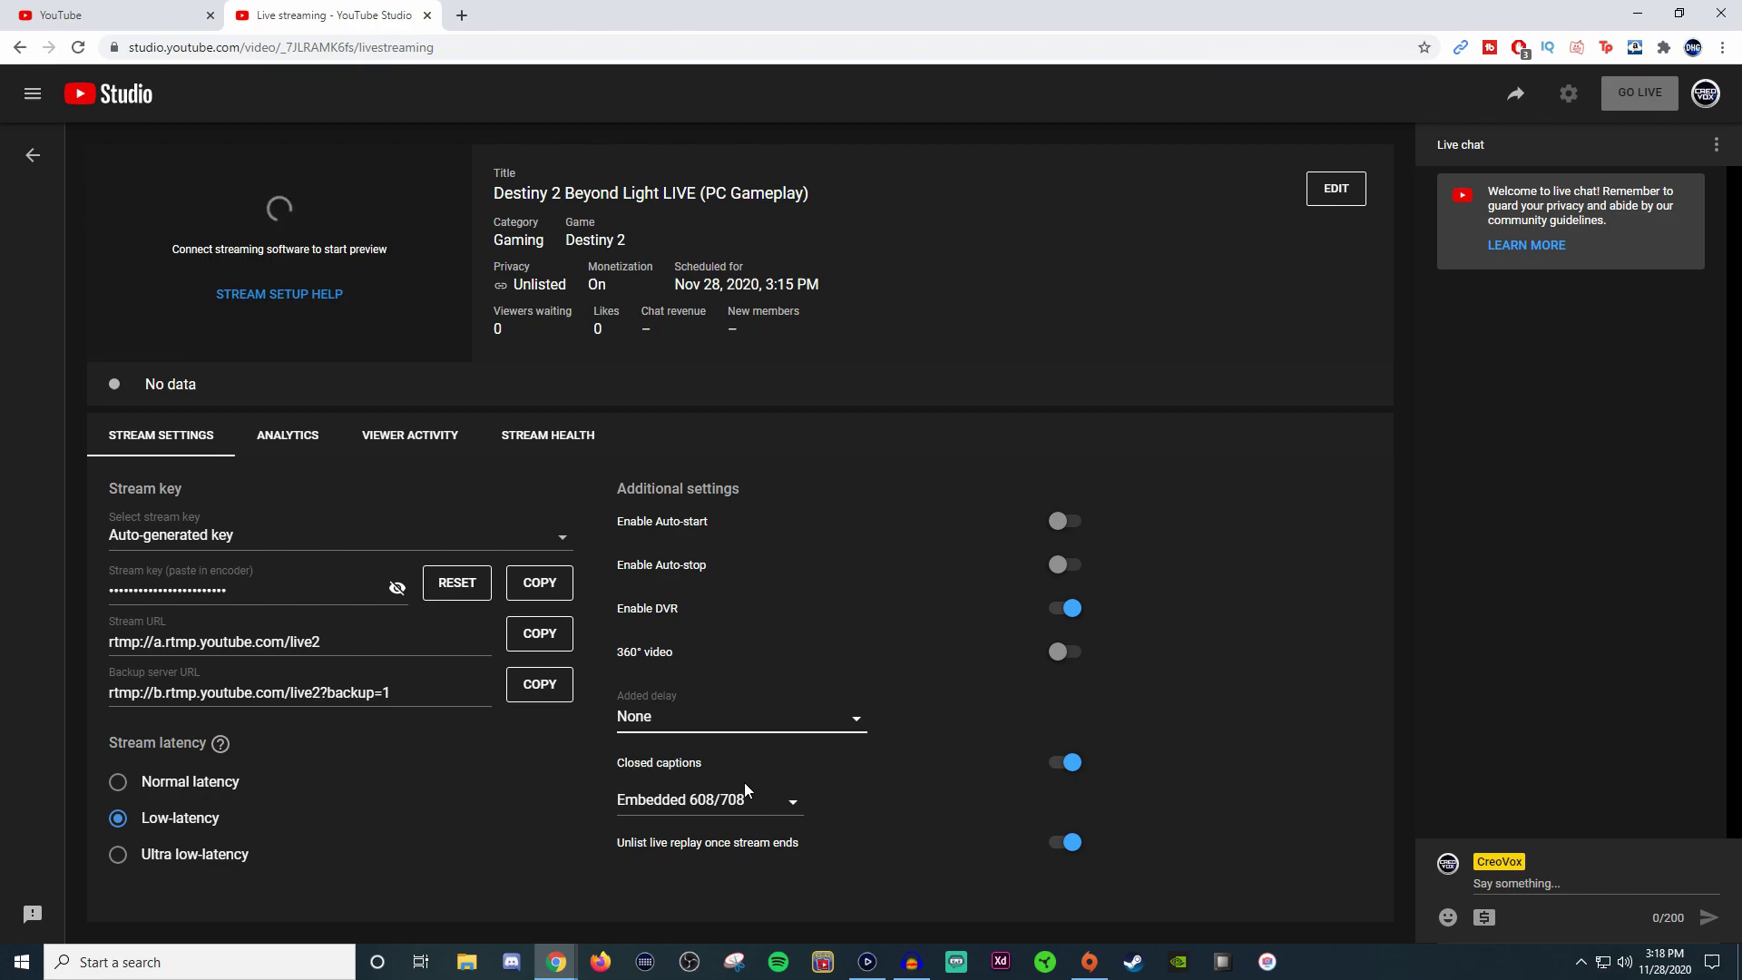
left_click(788, 809)
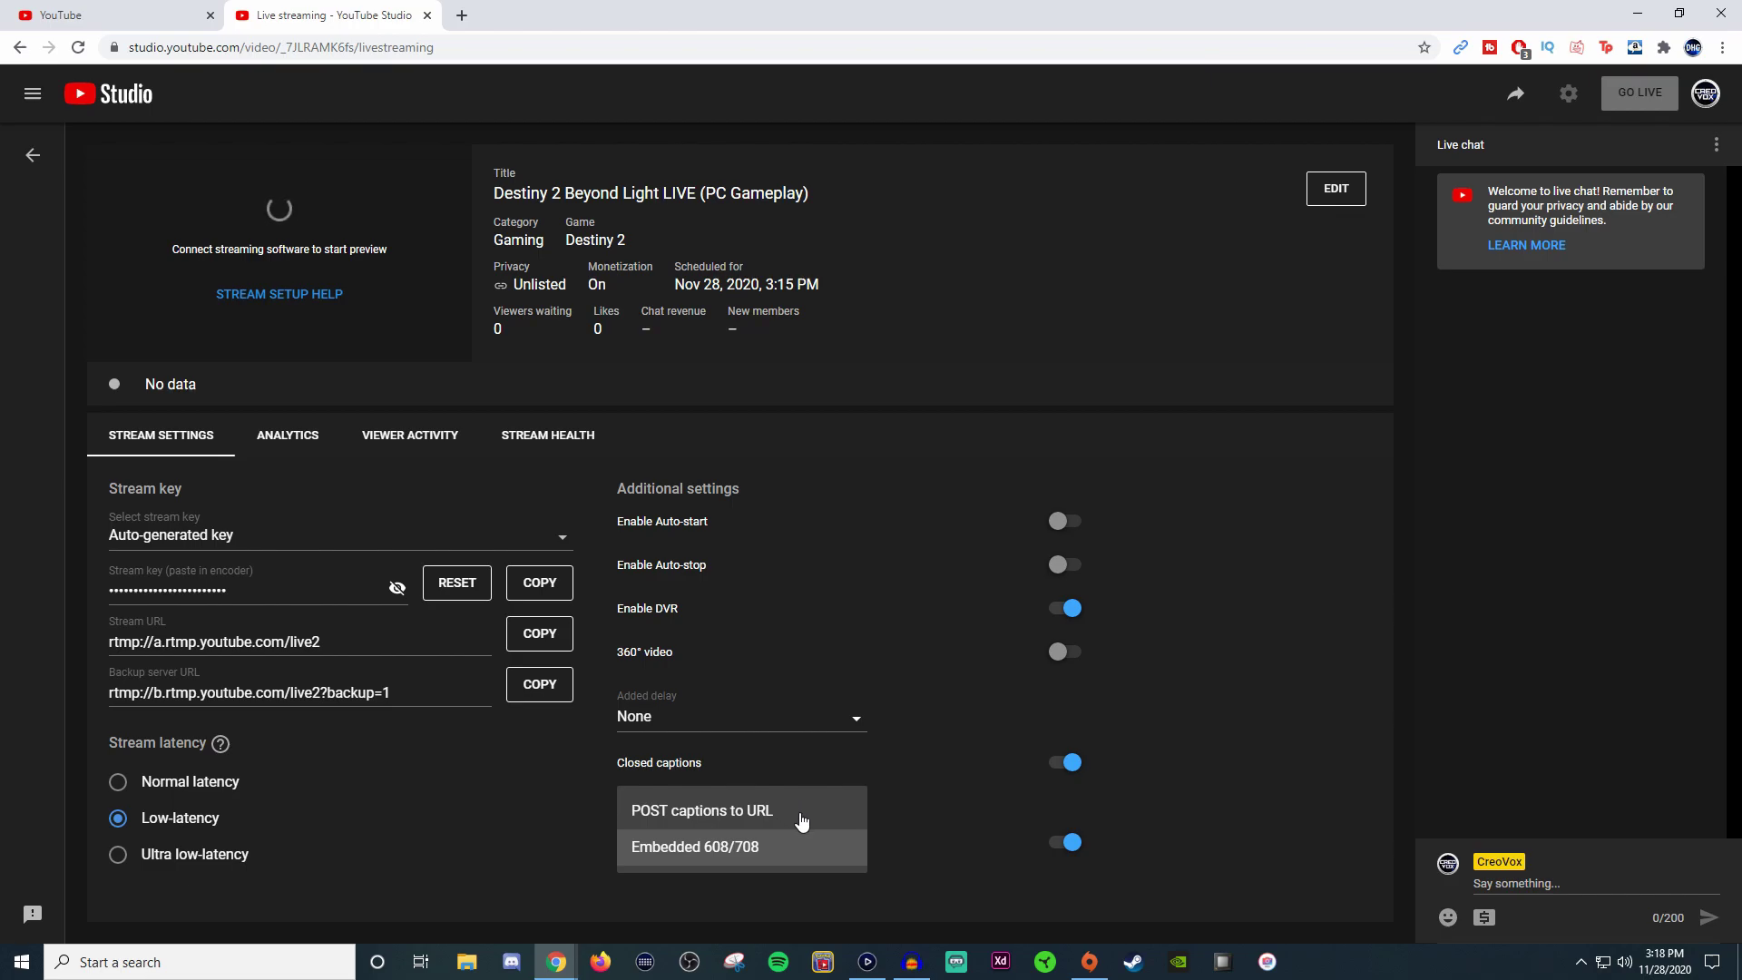
left_click(1264, 806)
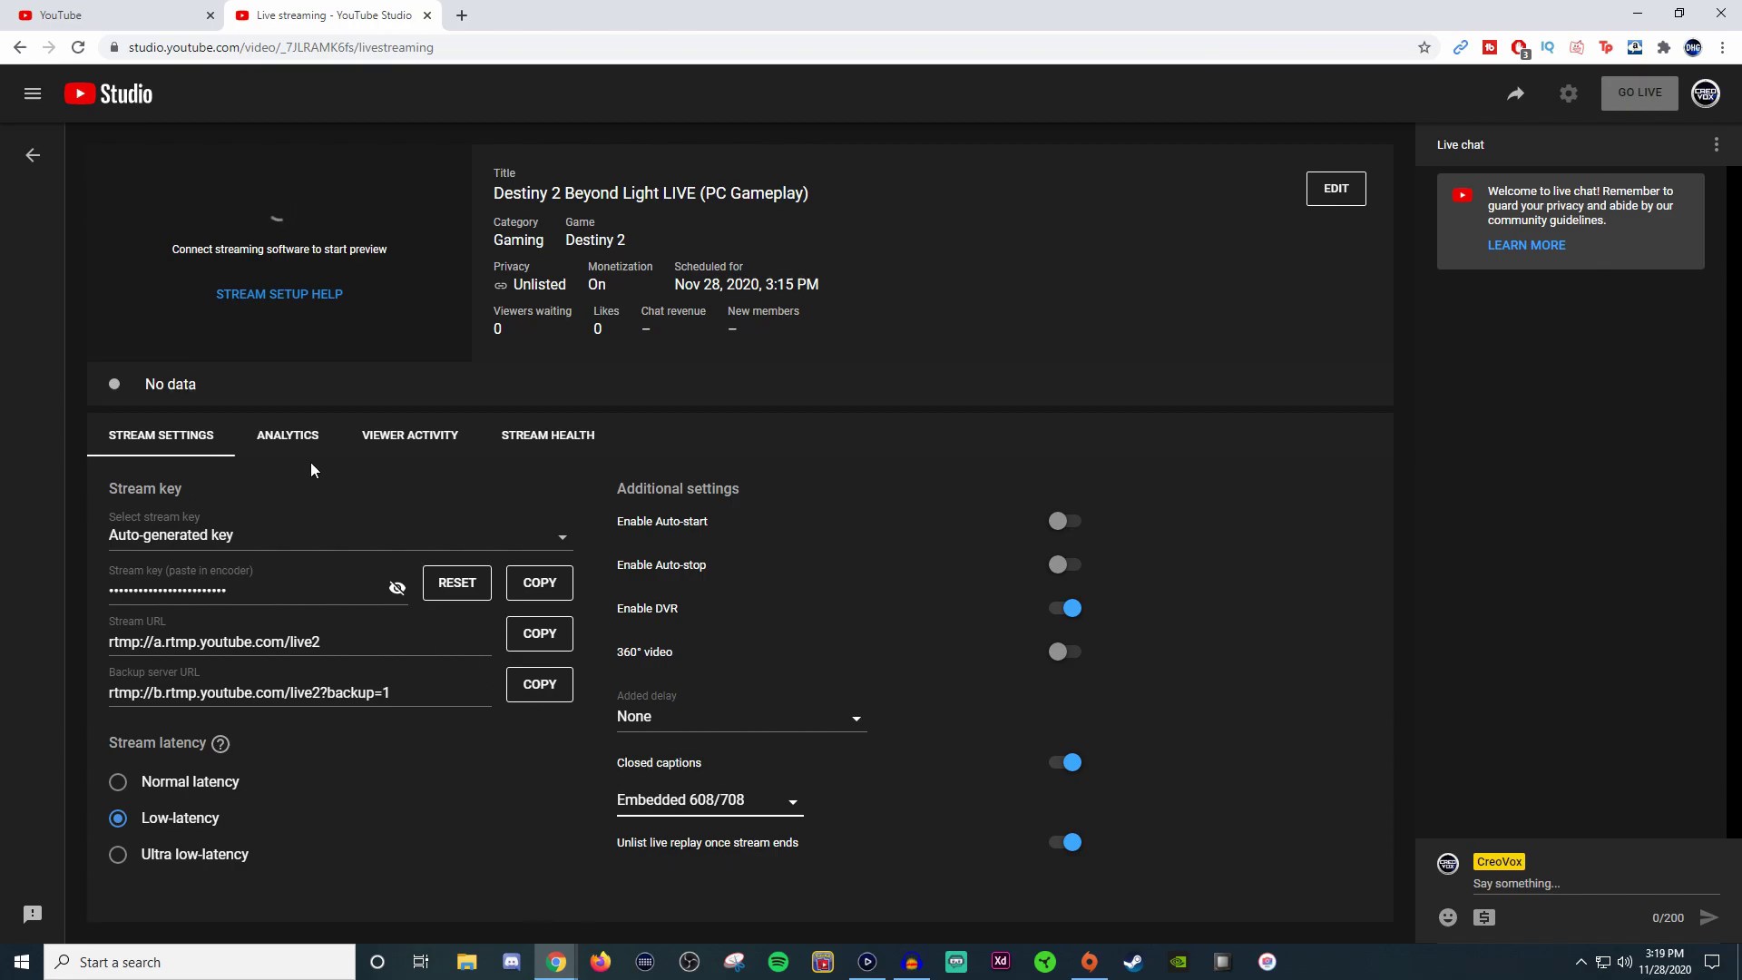
Step: Check the stream's Analytics metrics and Viewer Activity, ending on Stream Health showing No data
left_click(290, 437)
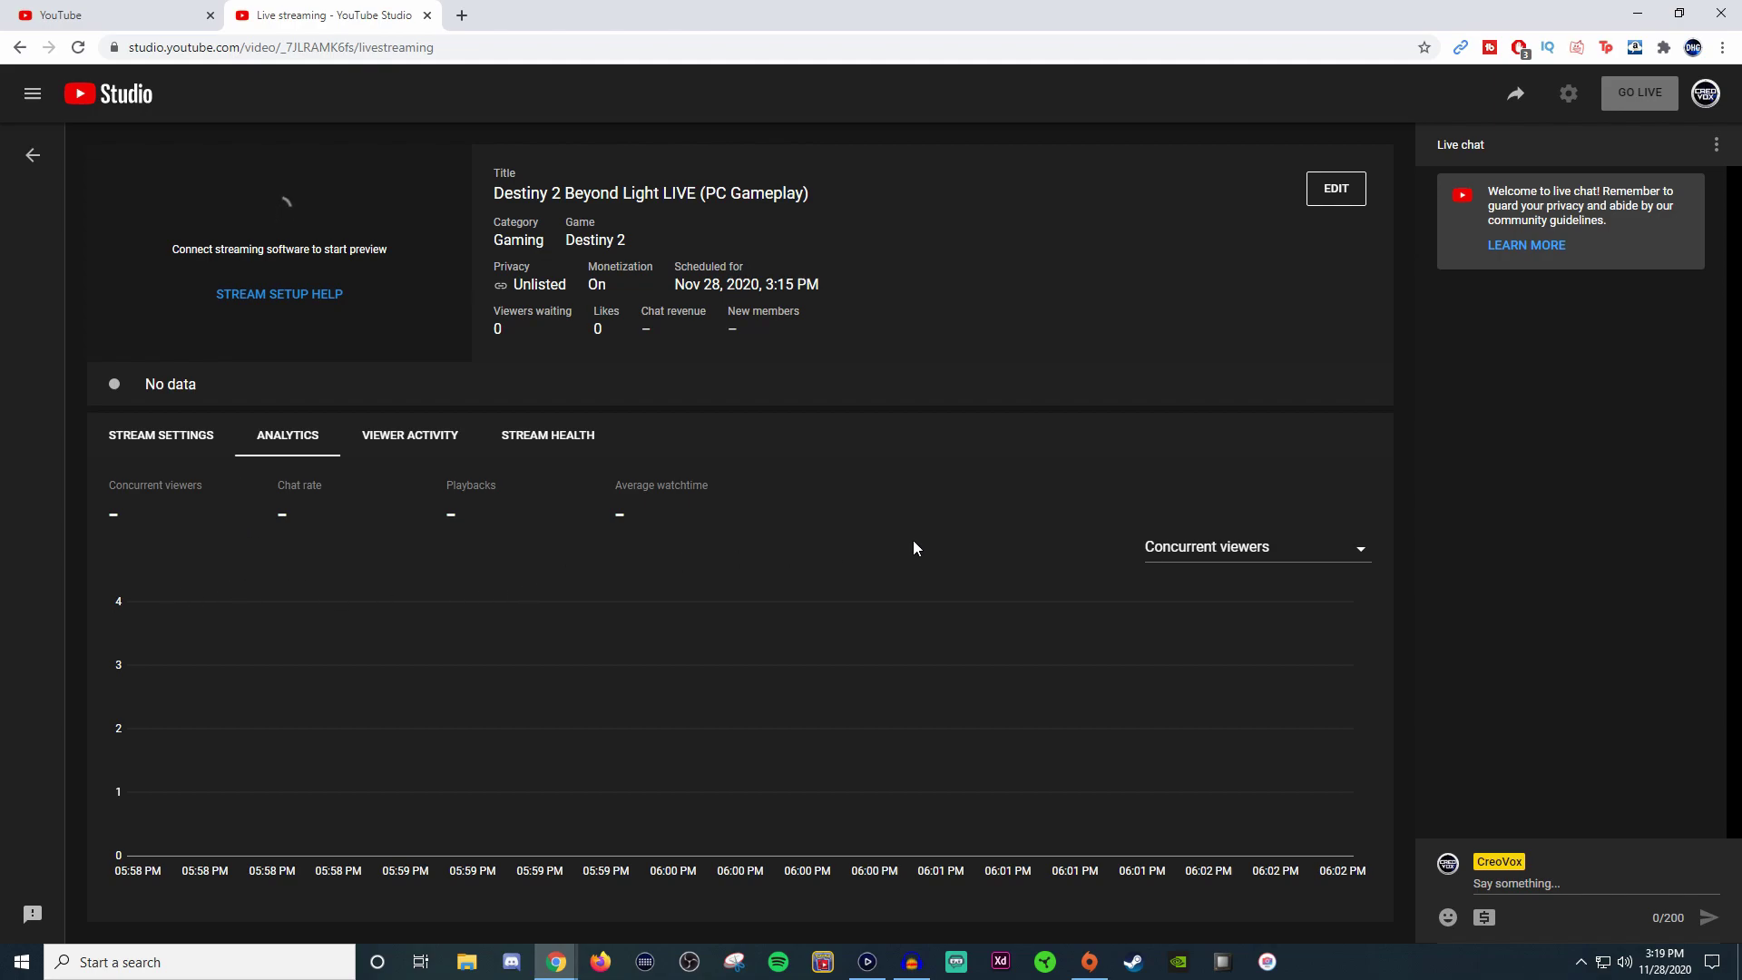
left_click(1235, 558)
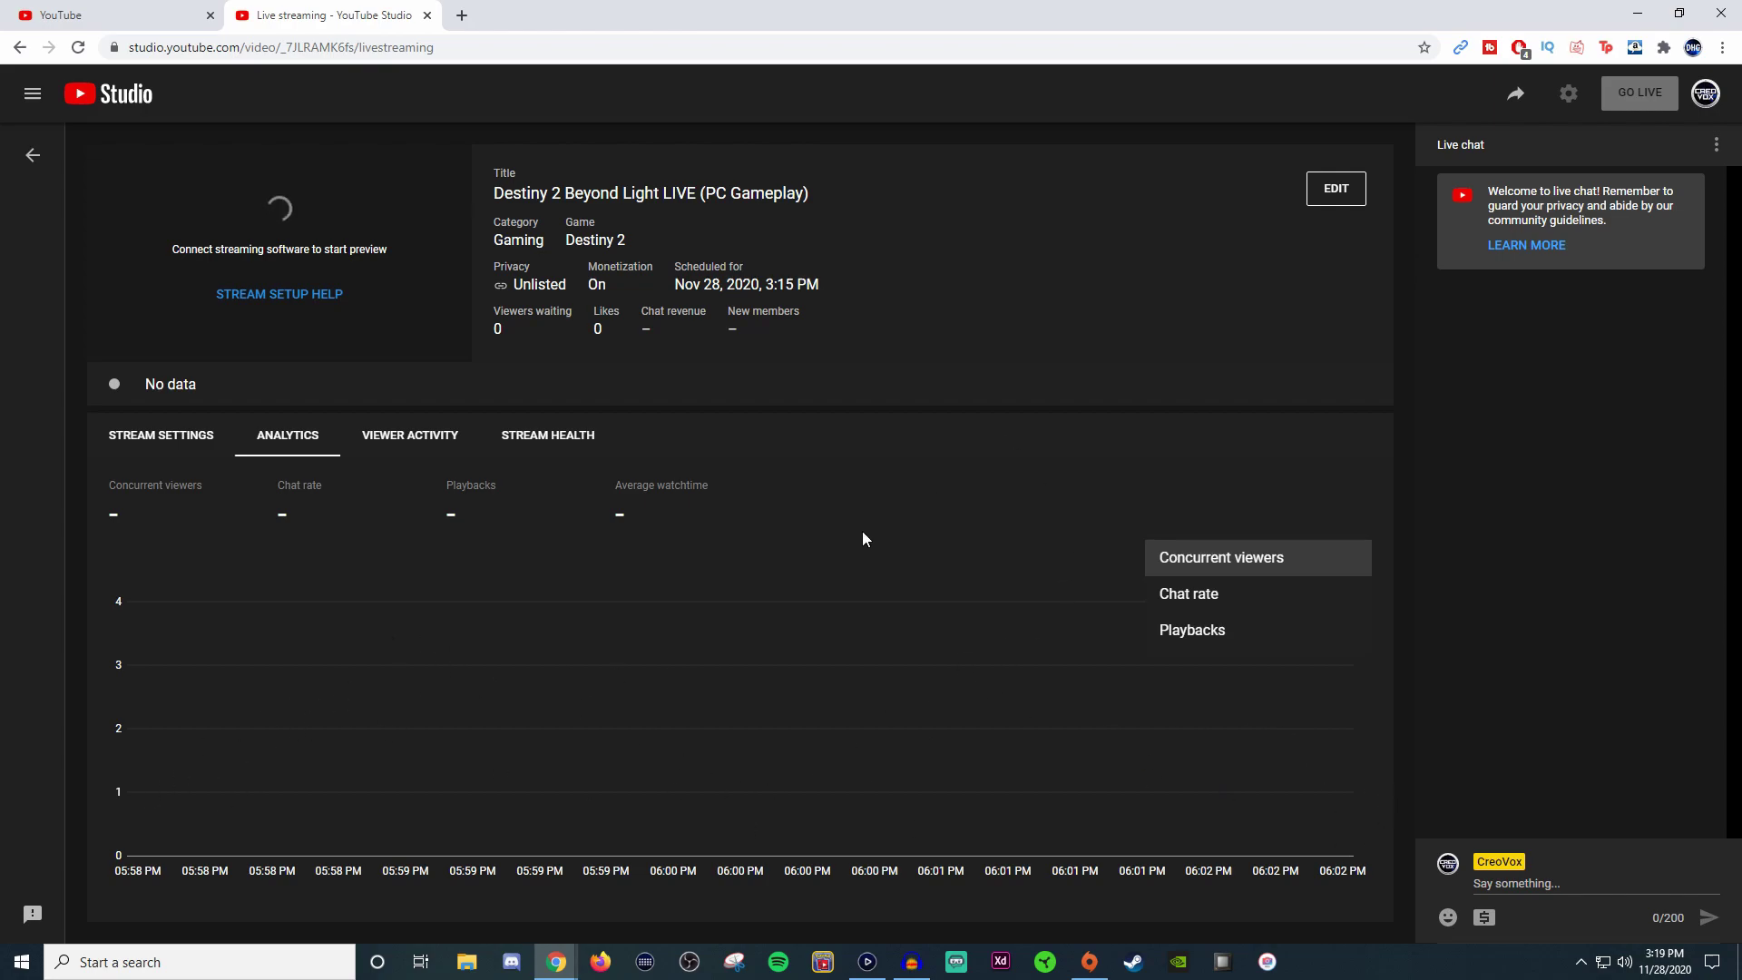
left_click(414, 442)
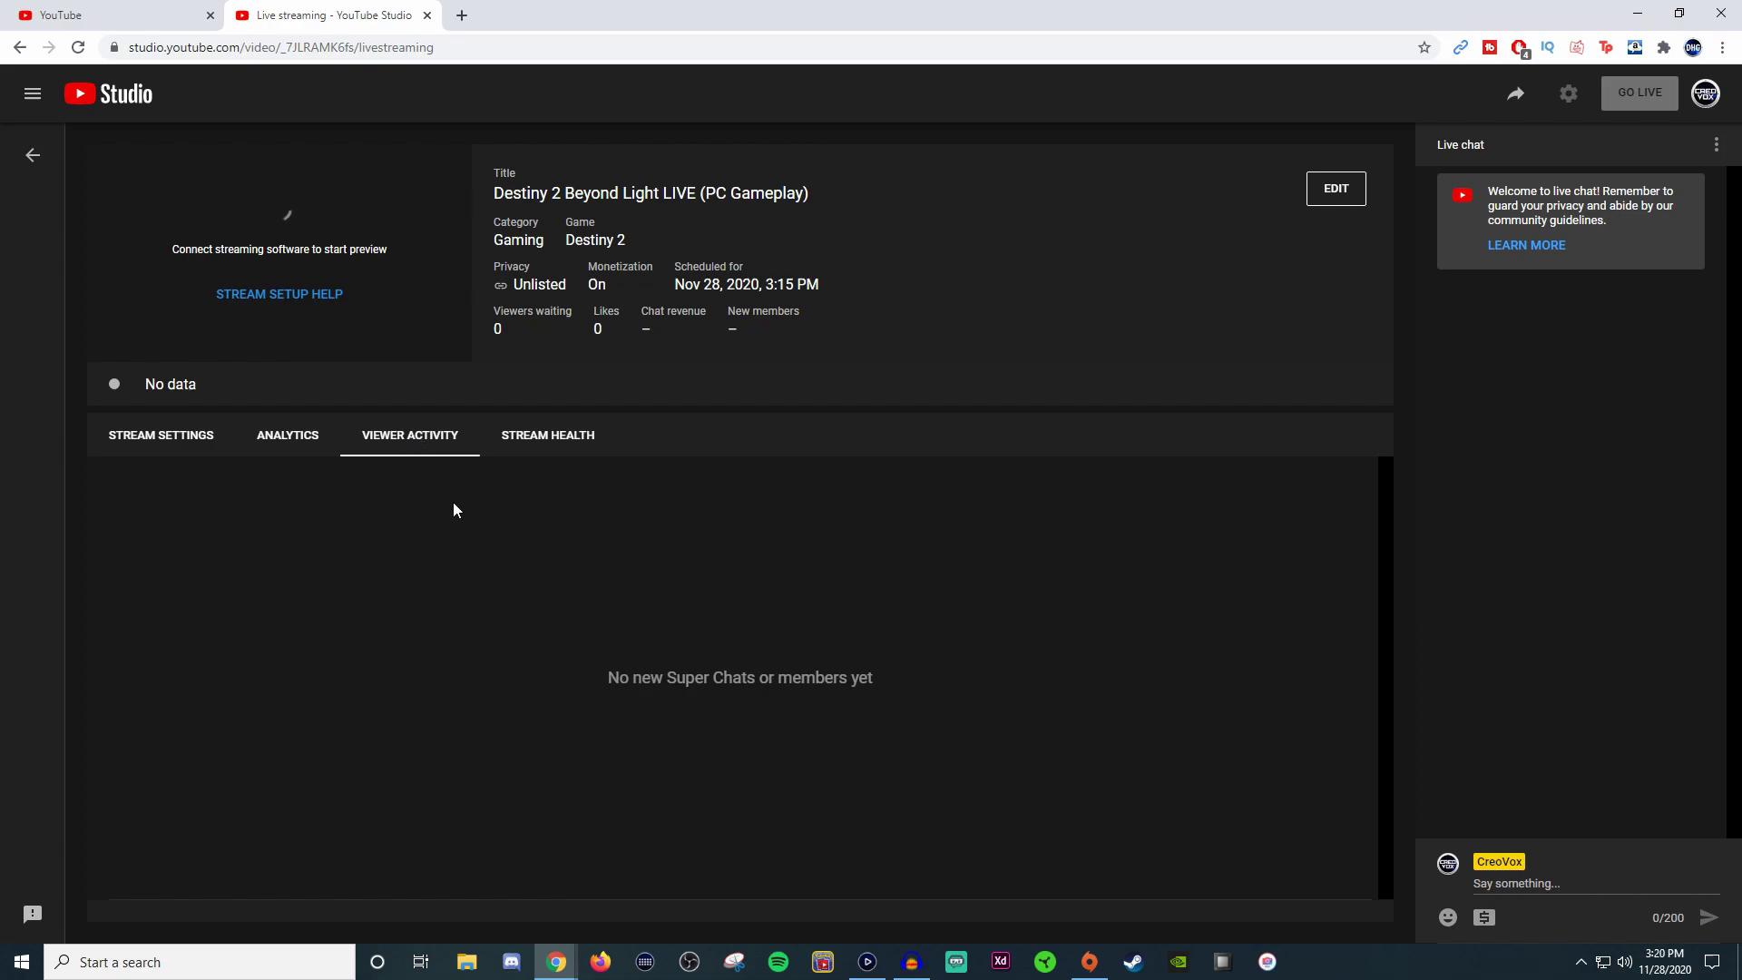
left_click(542, 445)
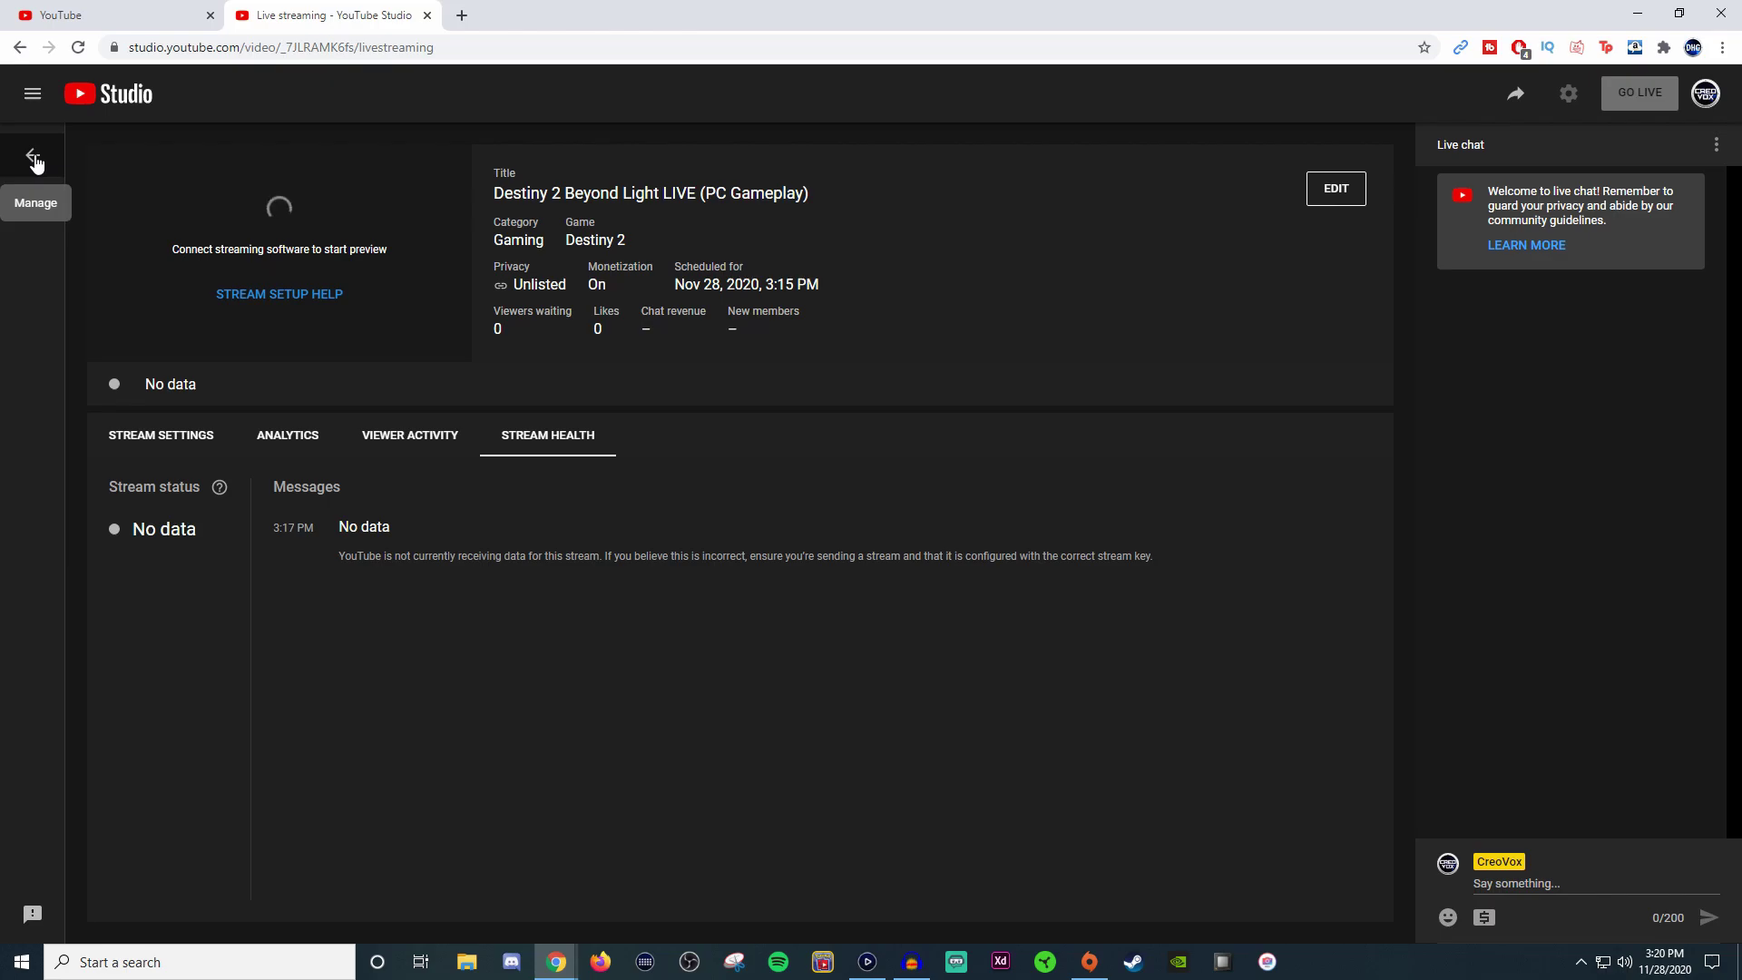
Step: Return to the Manage list and schedule a stream with Create New instead of reused settings
left_click(177, 445)
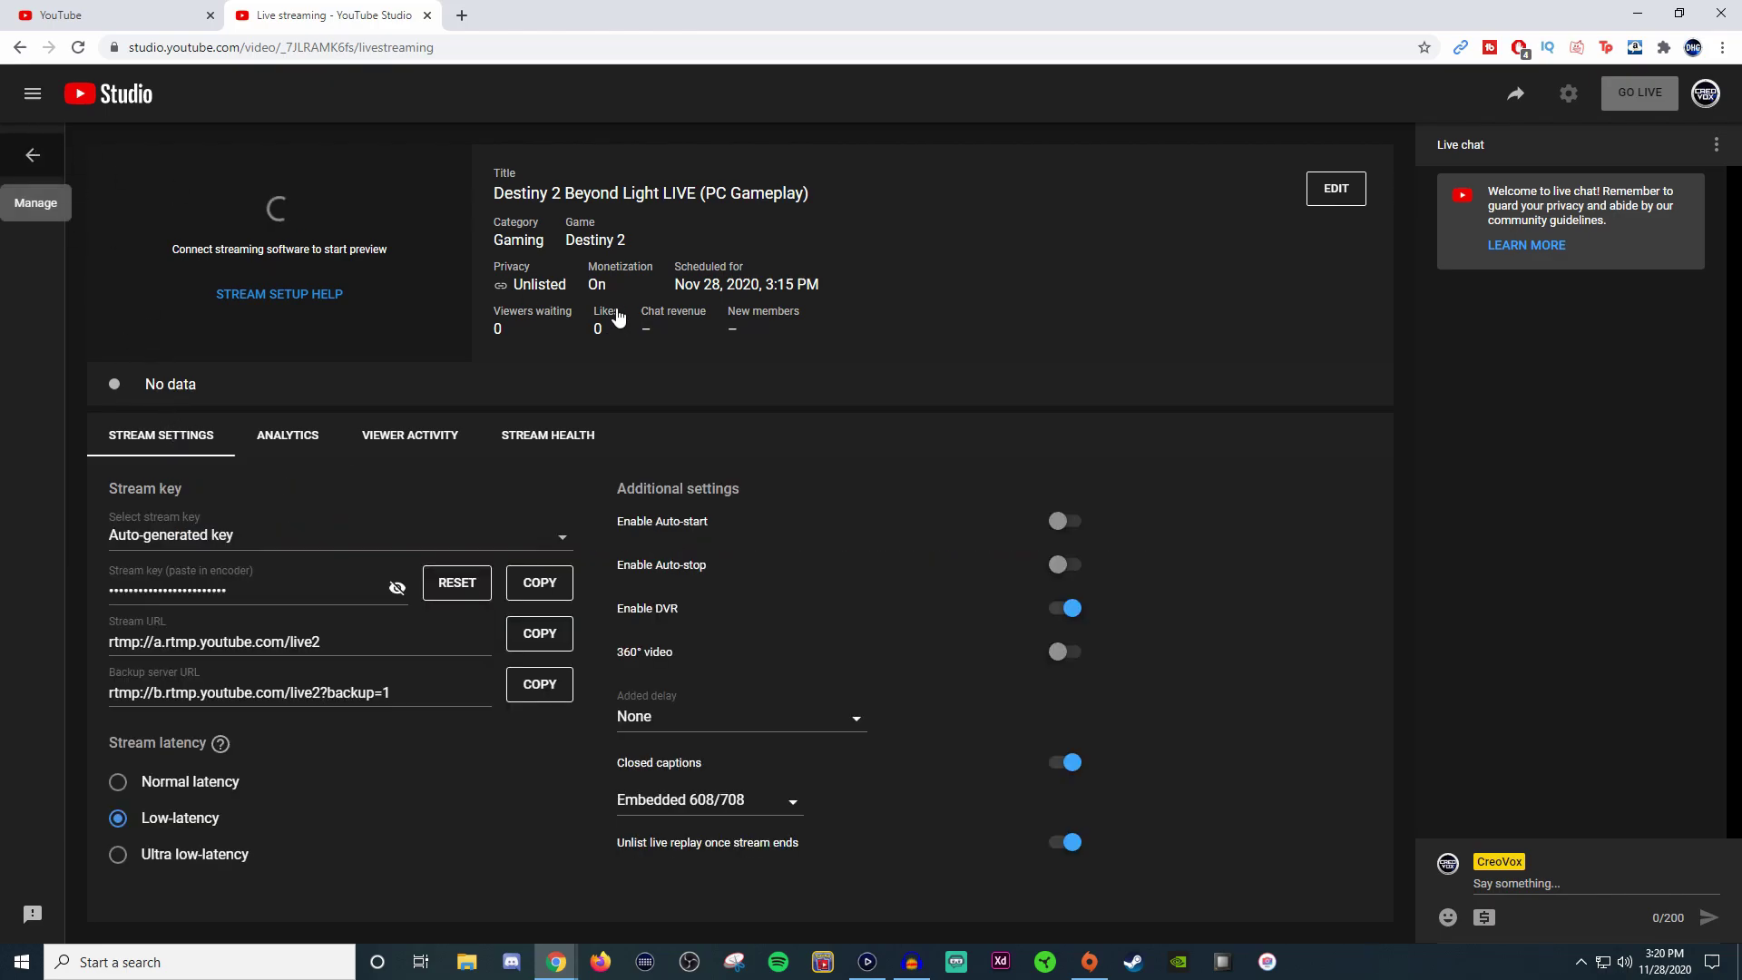
key("alt+Left")
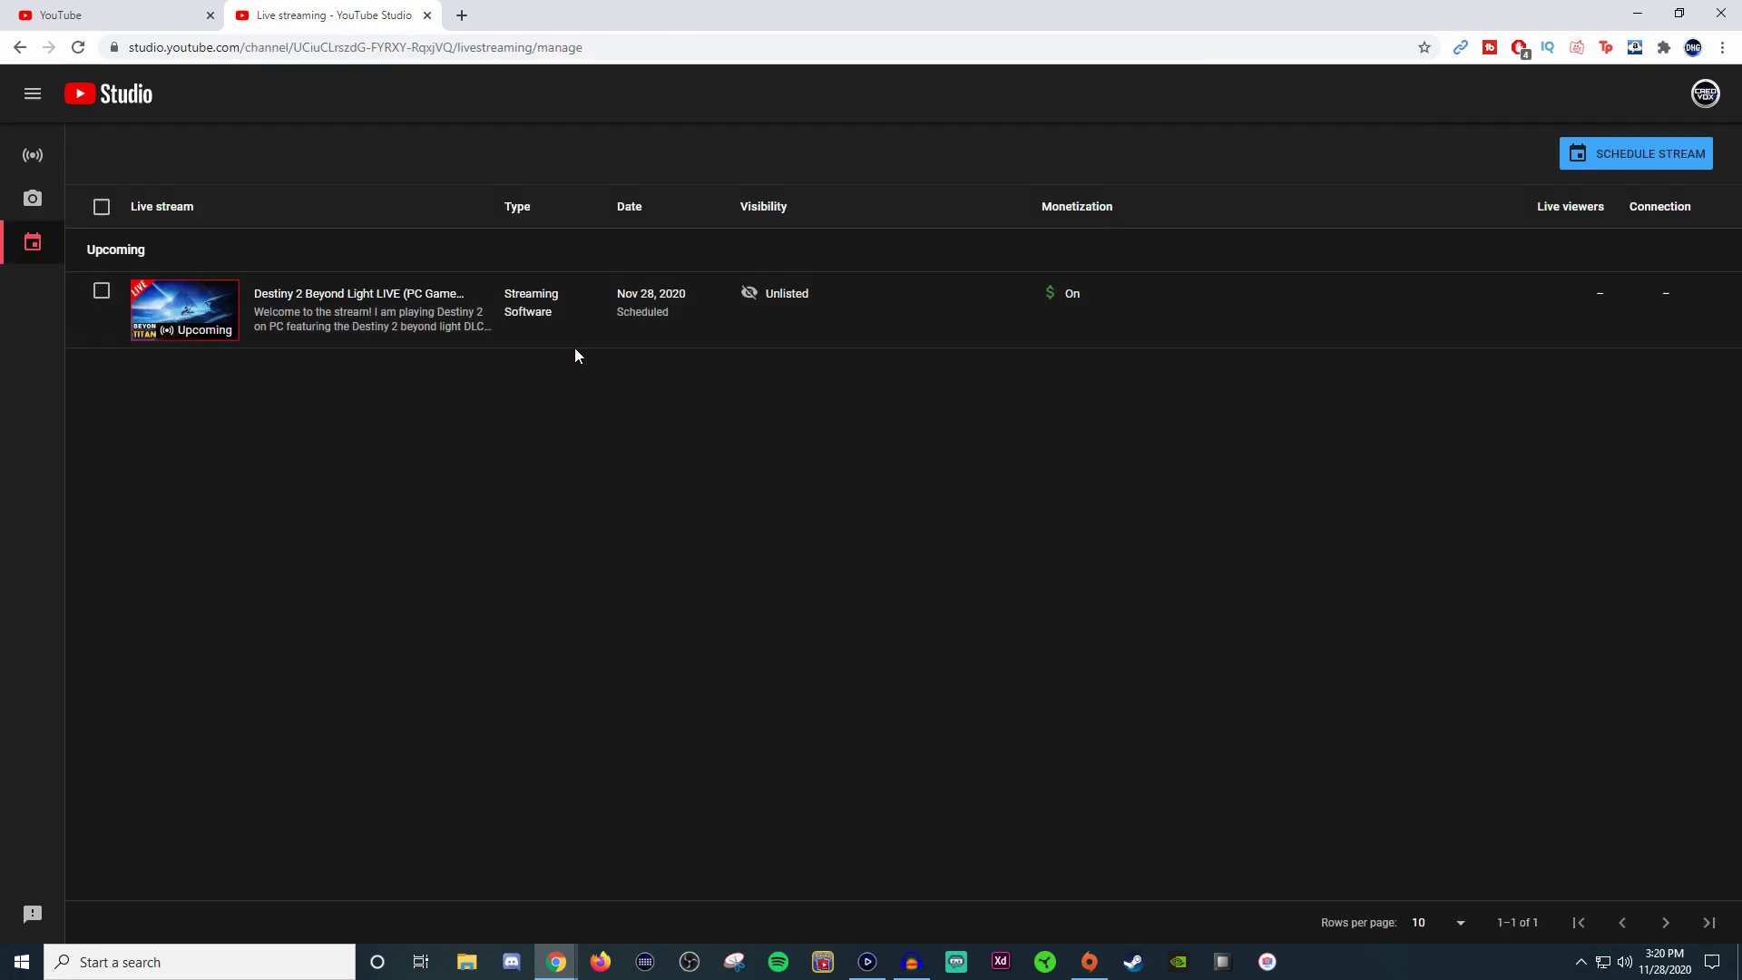
left_click(1644, 156)
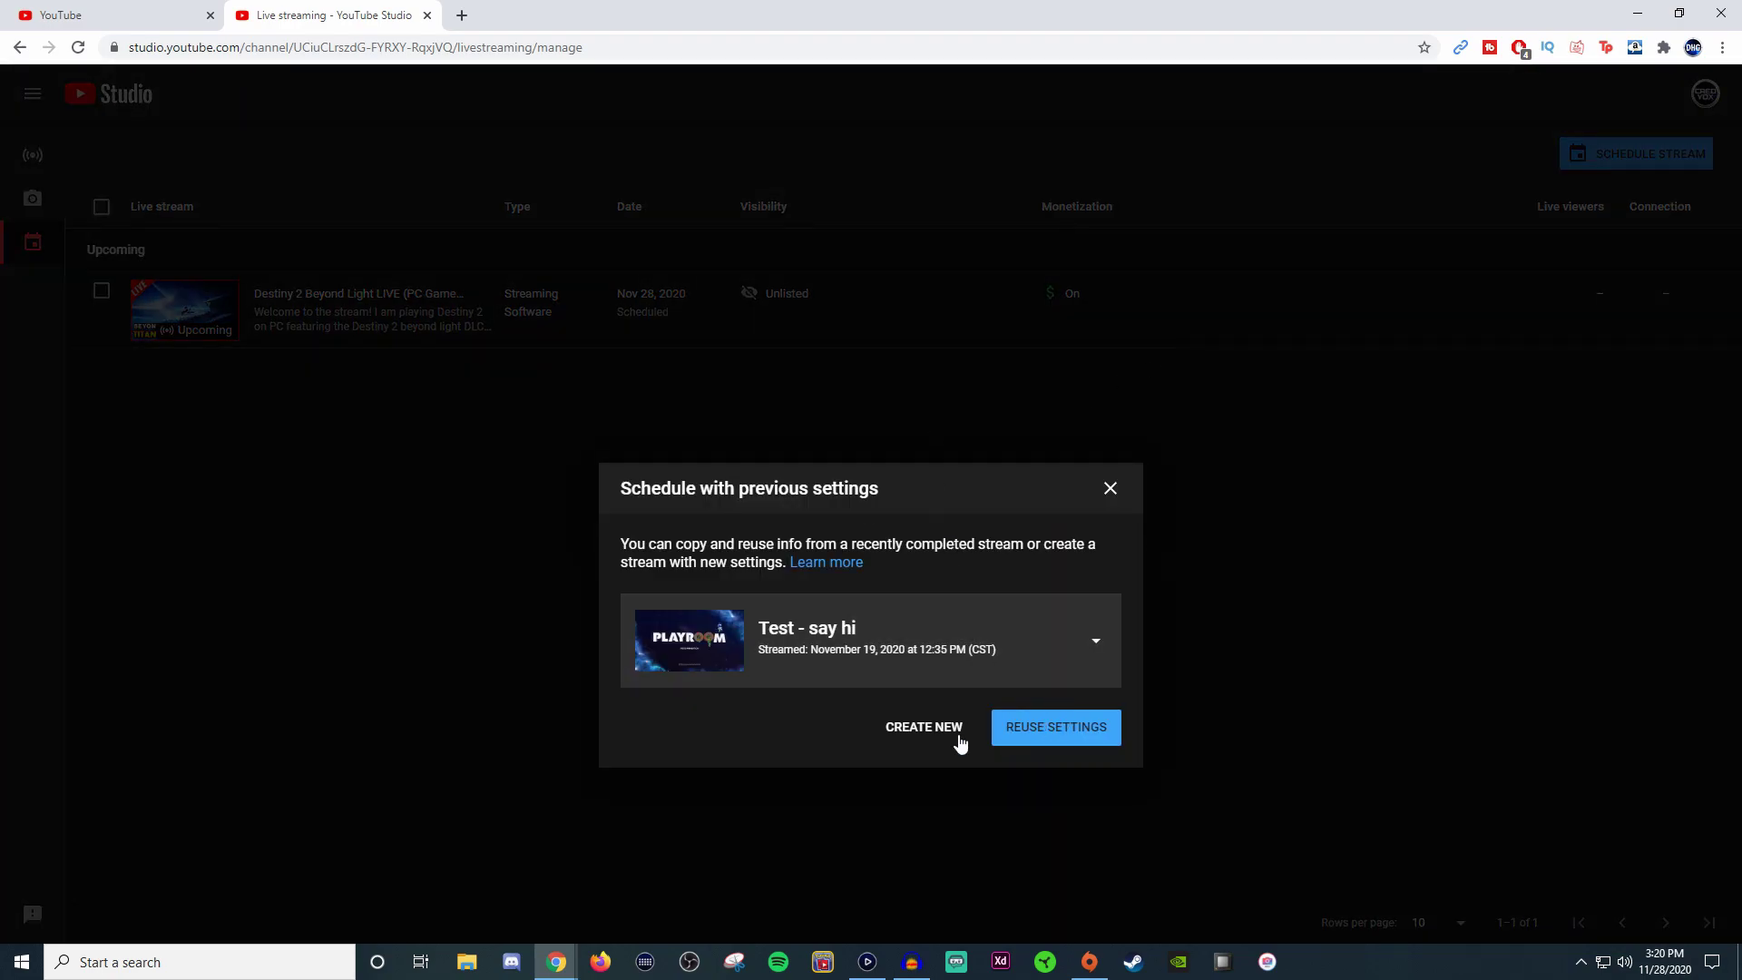
left_click(944, 731)
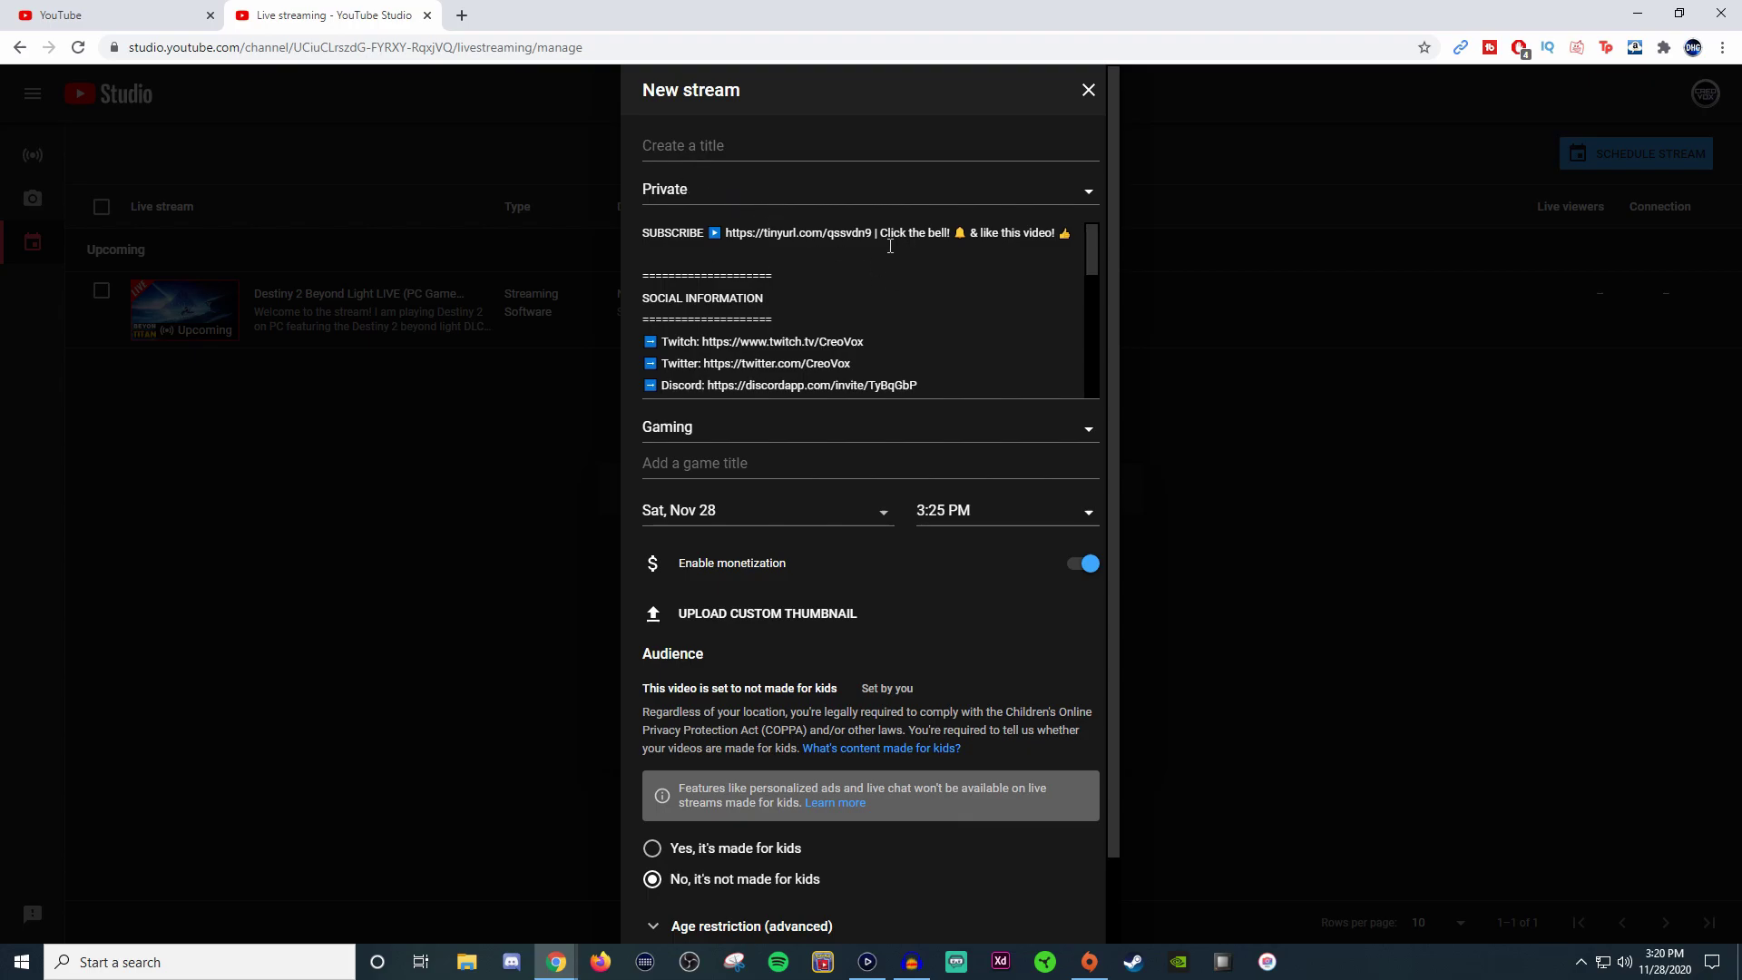
scroll(742, 268, "down", 10)
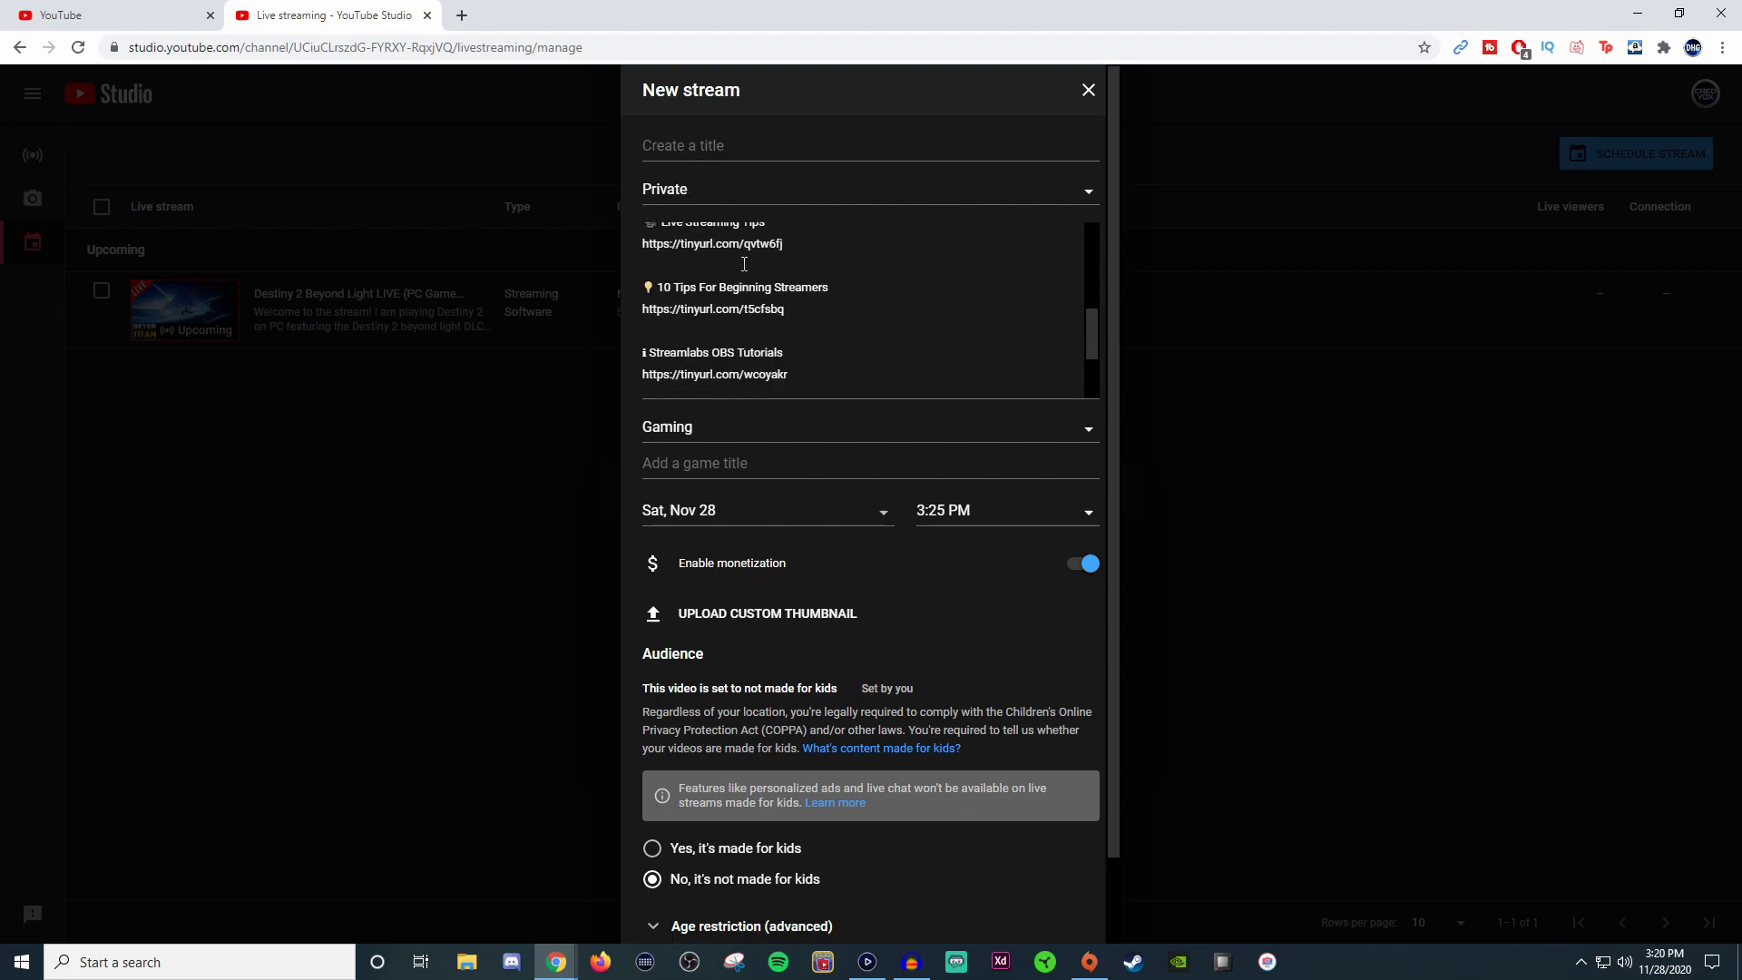
scroll(744, 264, "up", 8)
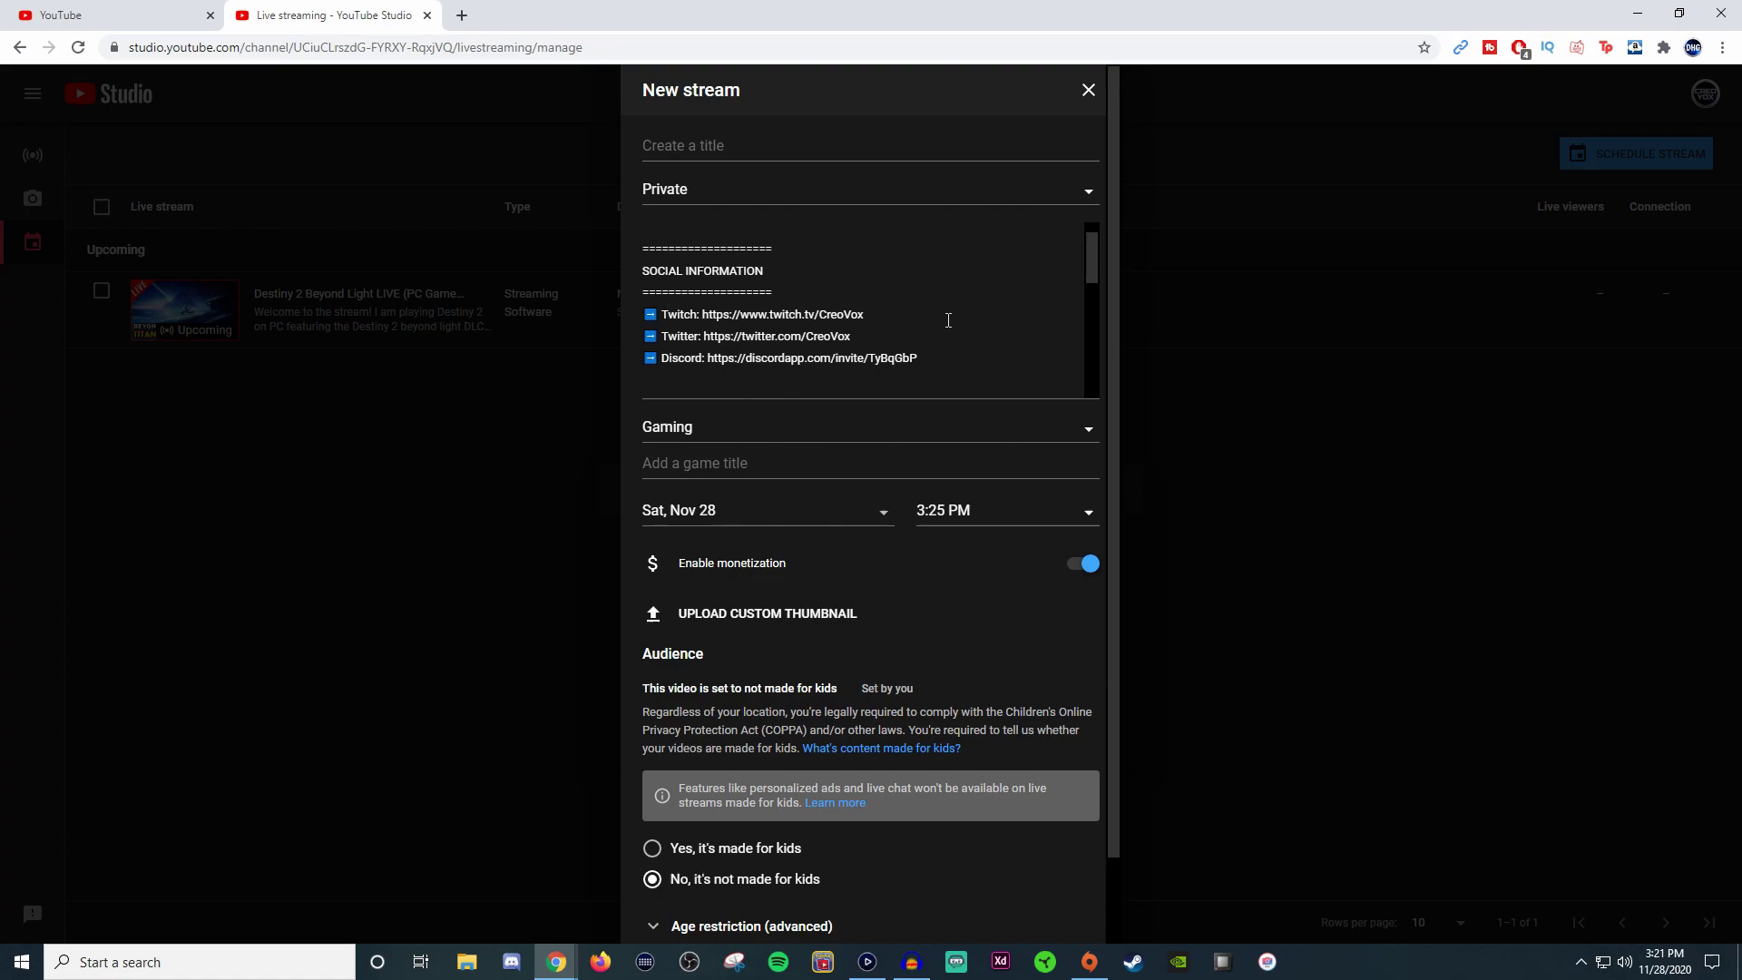
scroll(907, 322, "down", 3)
scroll(796, 329, "up", 5)
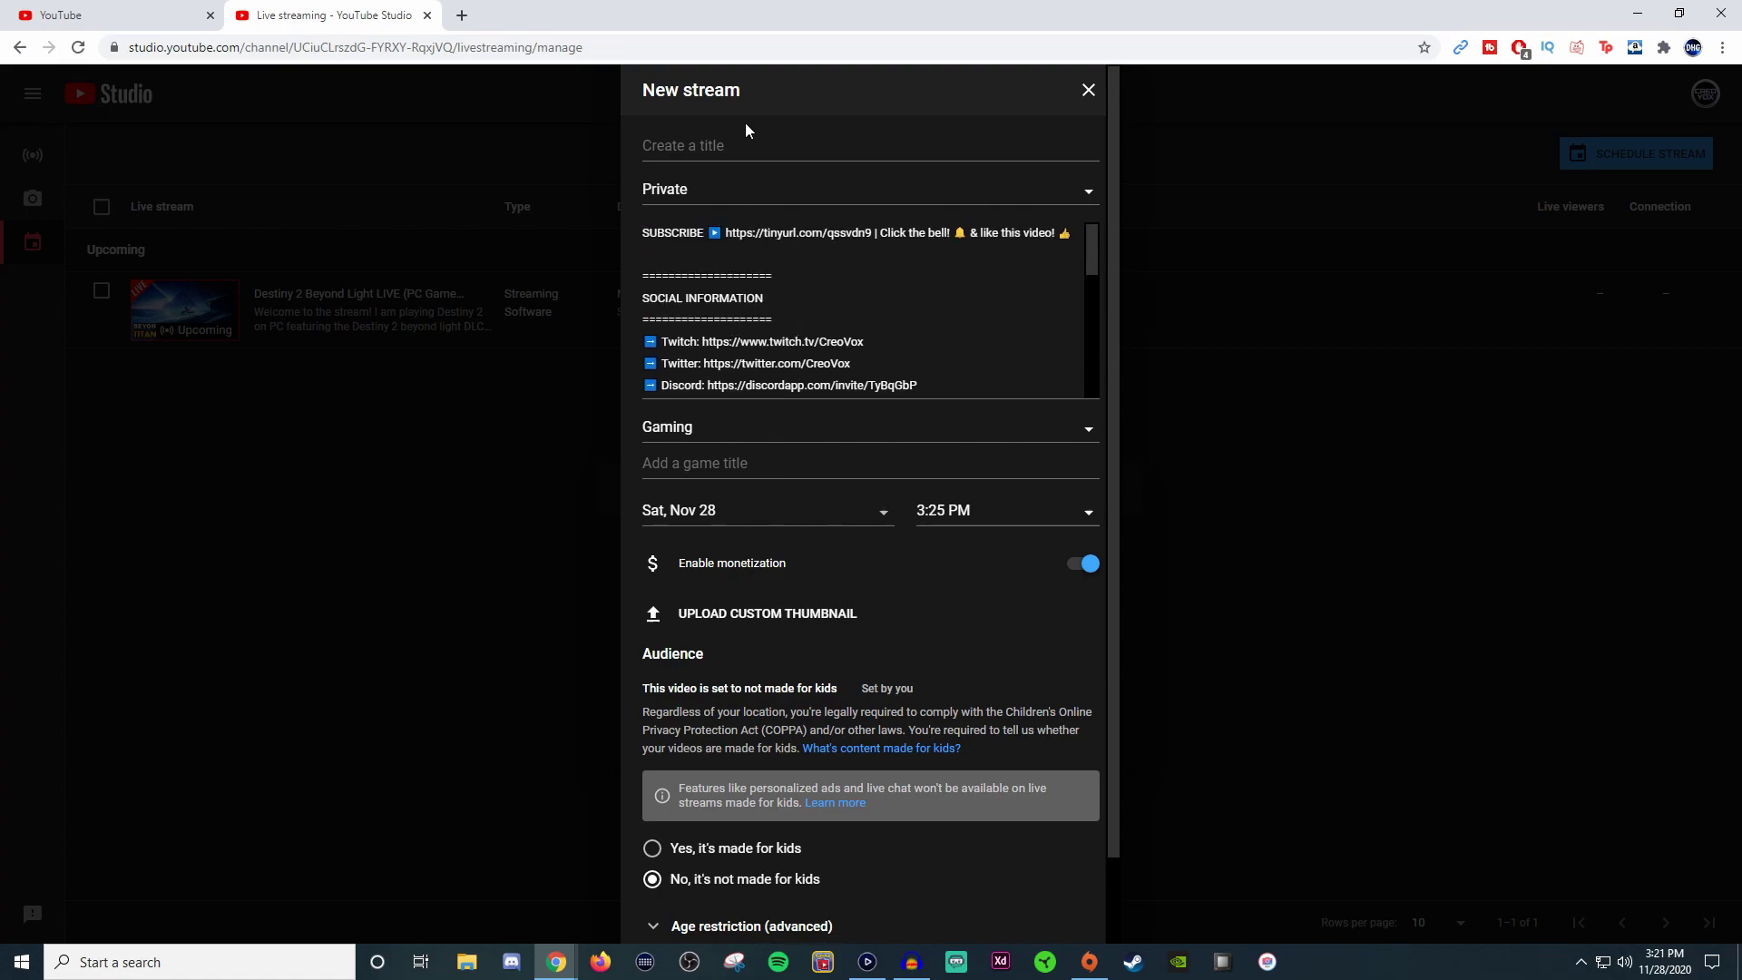
scroll(818, 553, "down", 2)
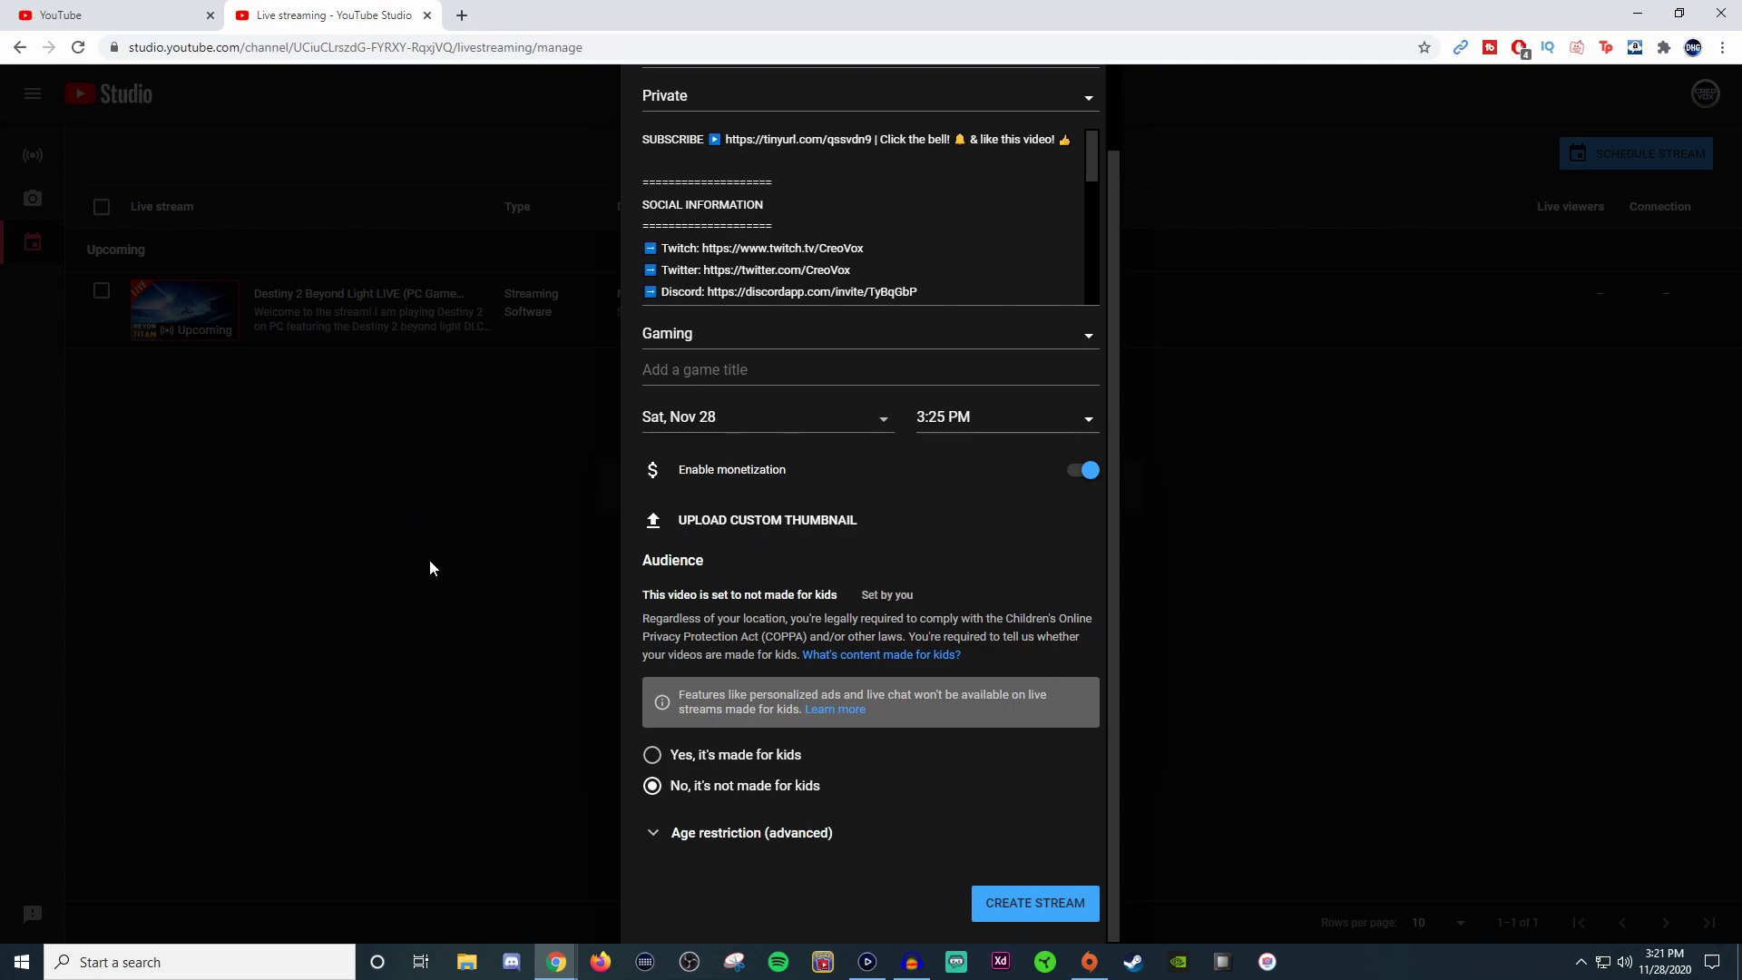
Step: Go from YouTube to Studio's Live videos and edit the upcoming Destiny 2 stream's details
left_click(136, 18)
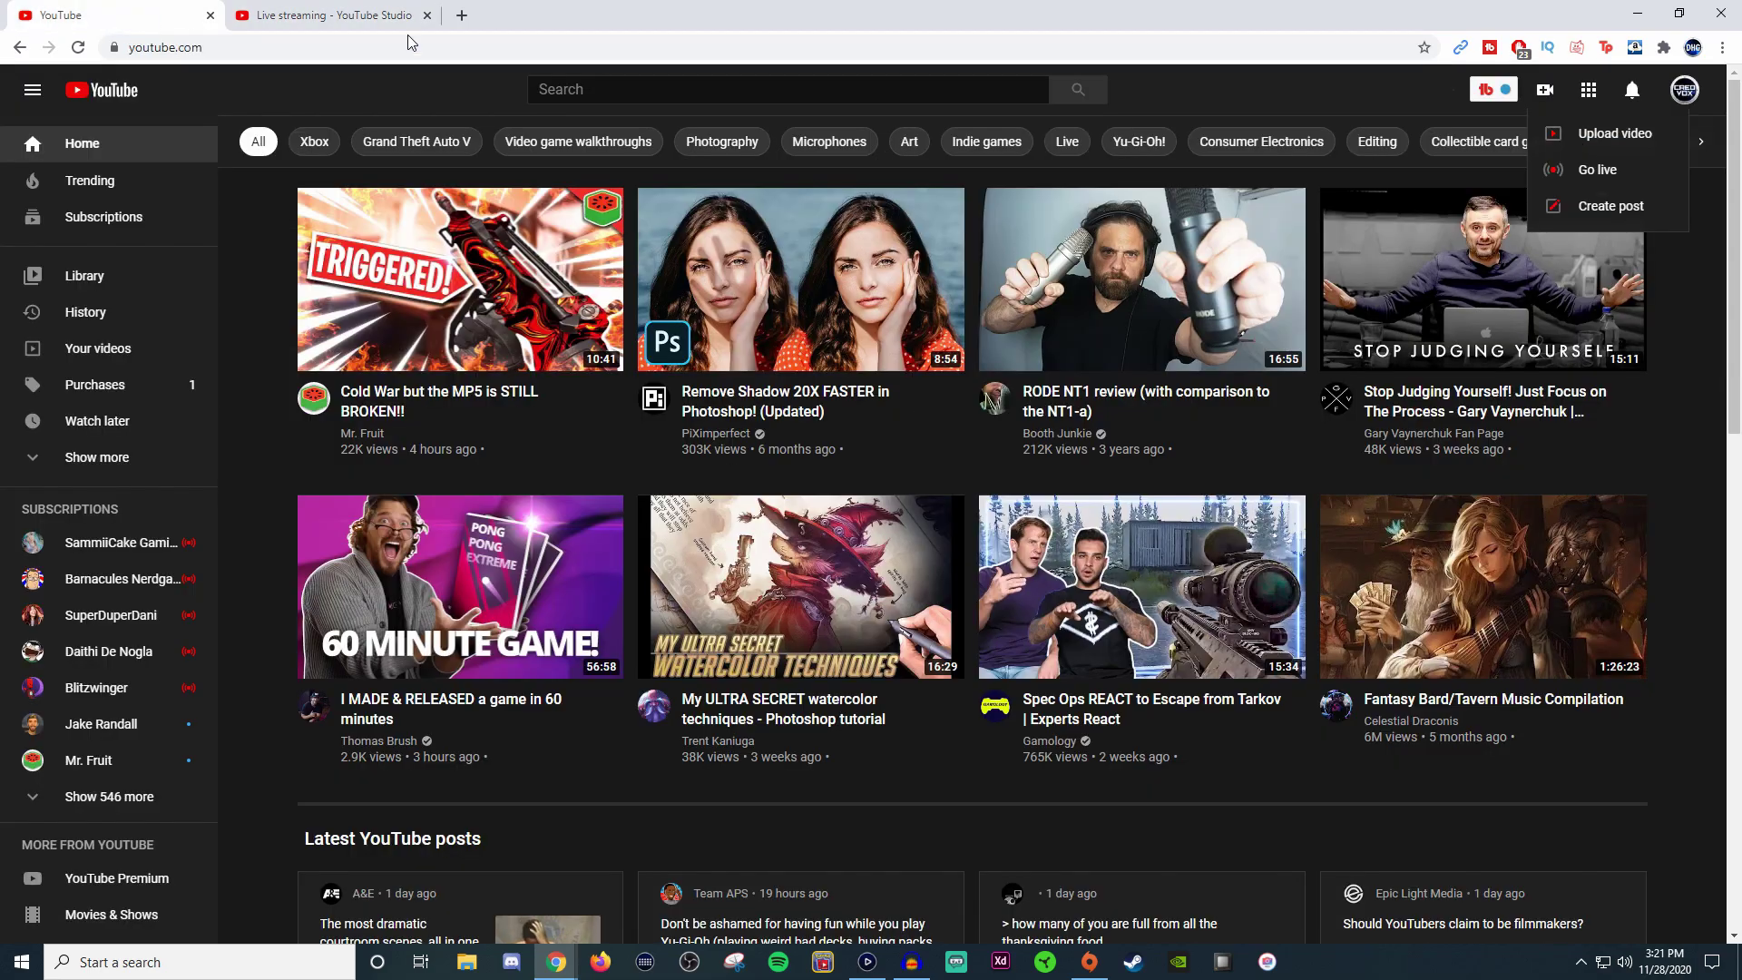
left_click(1685, 90)
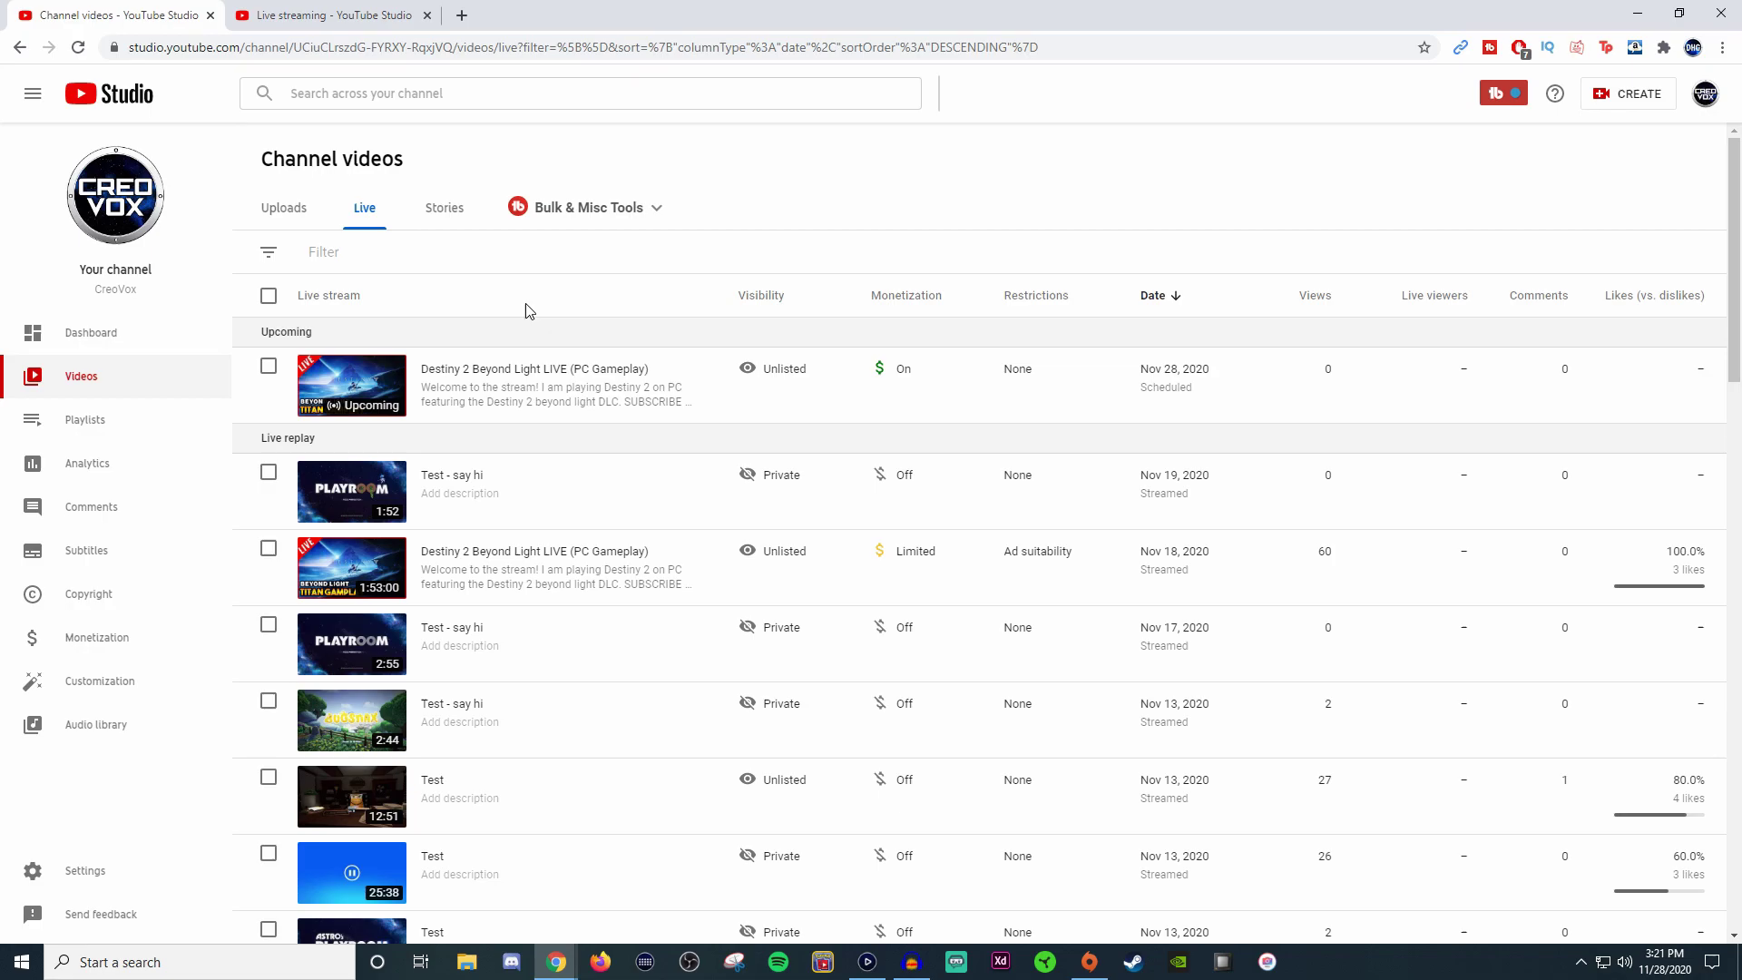
left_click(437, 372)
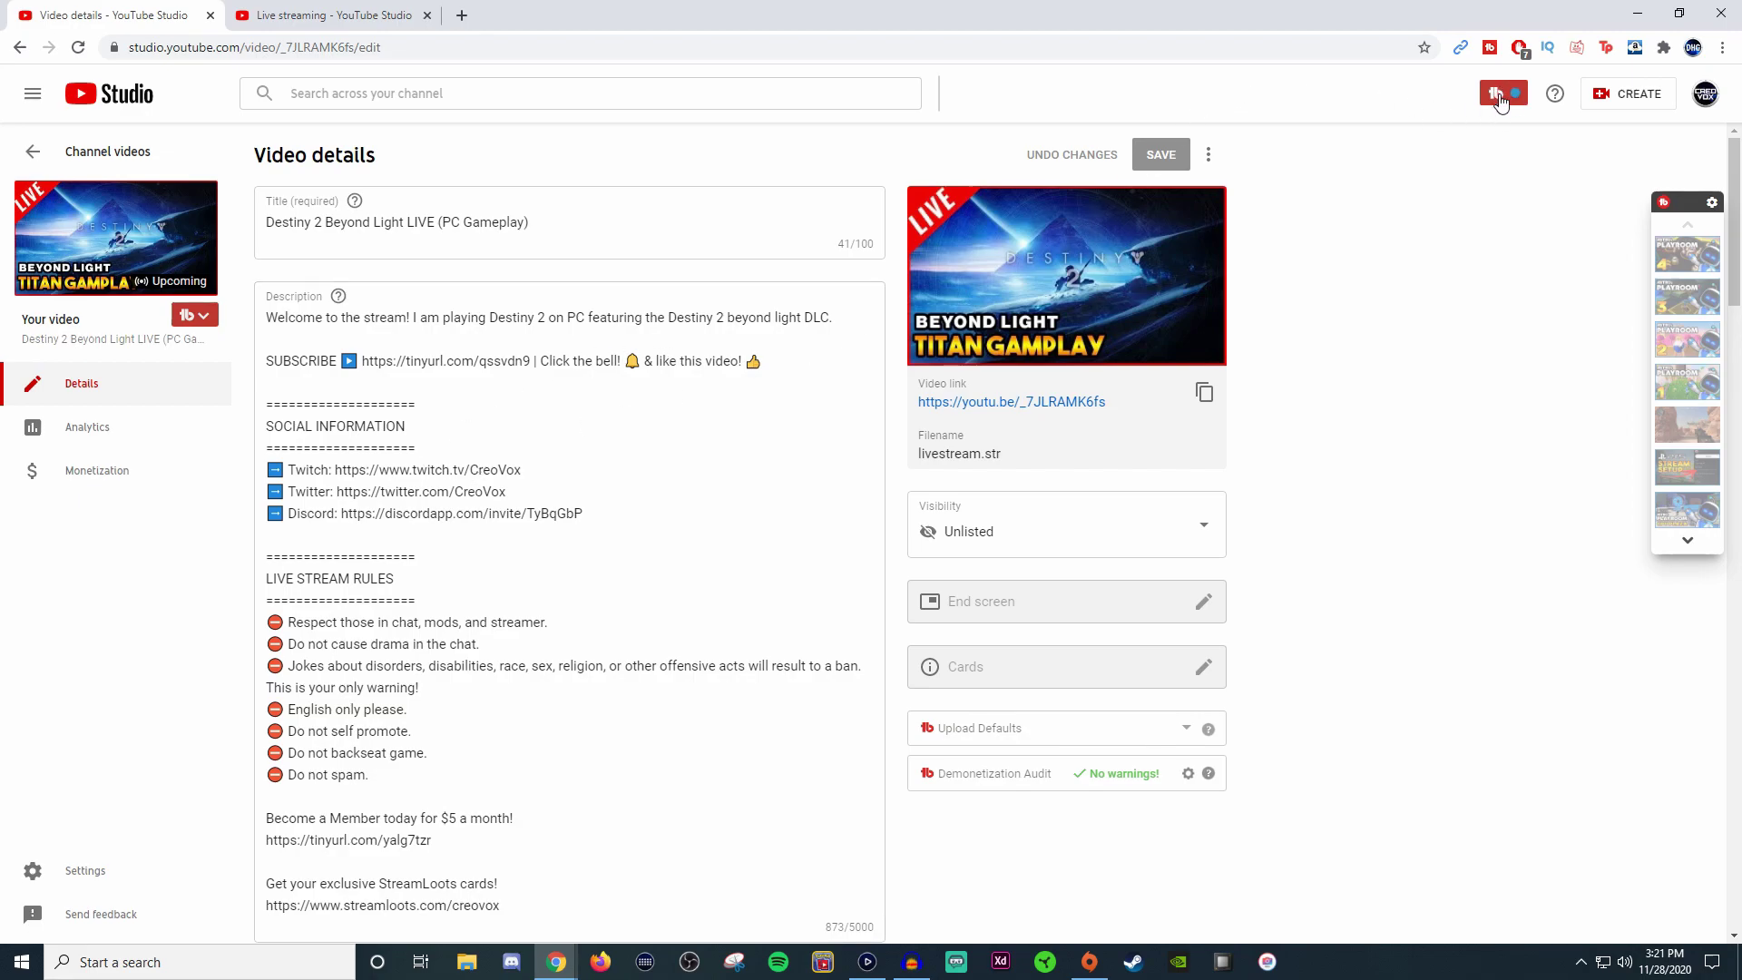
scroll(844, 503, "down", 5)
scroll(844, 502, "down", 12)
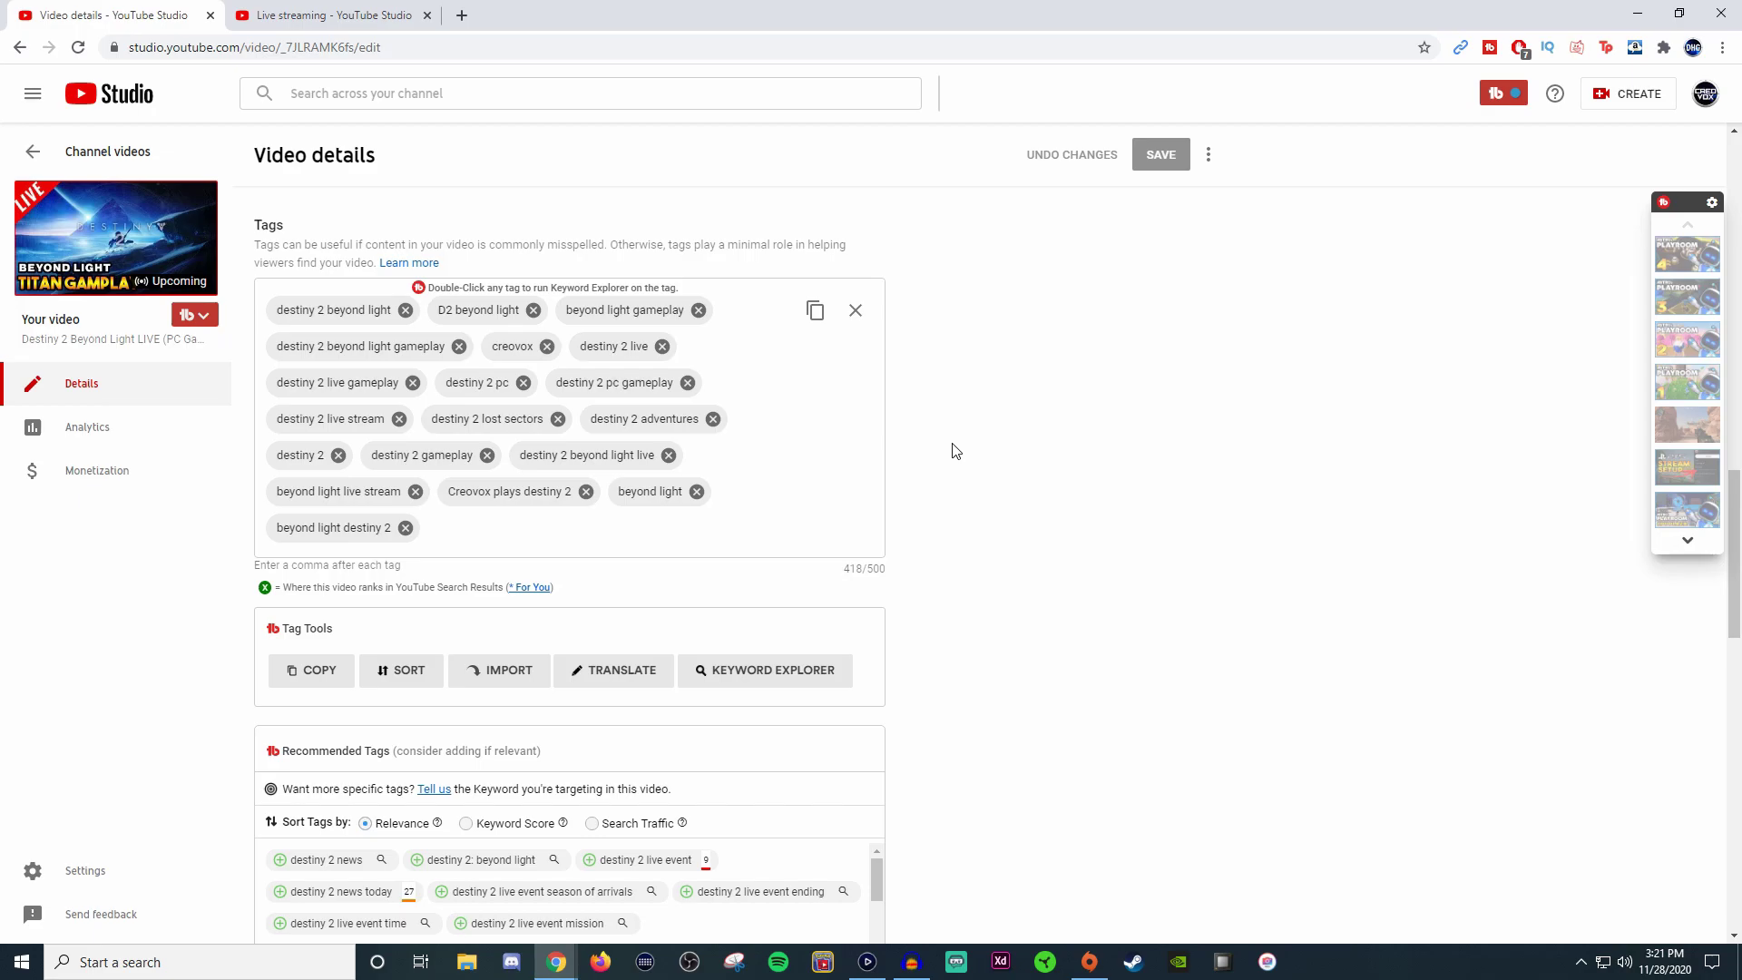
left_click(211, 322)
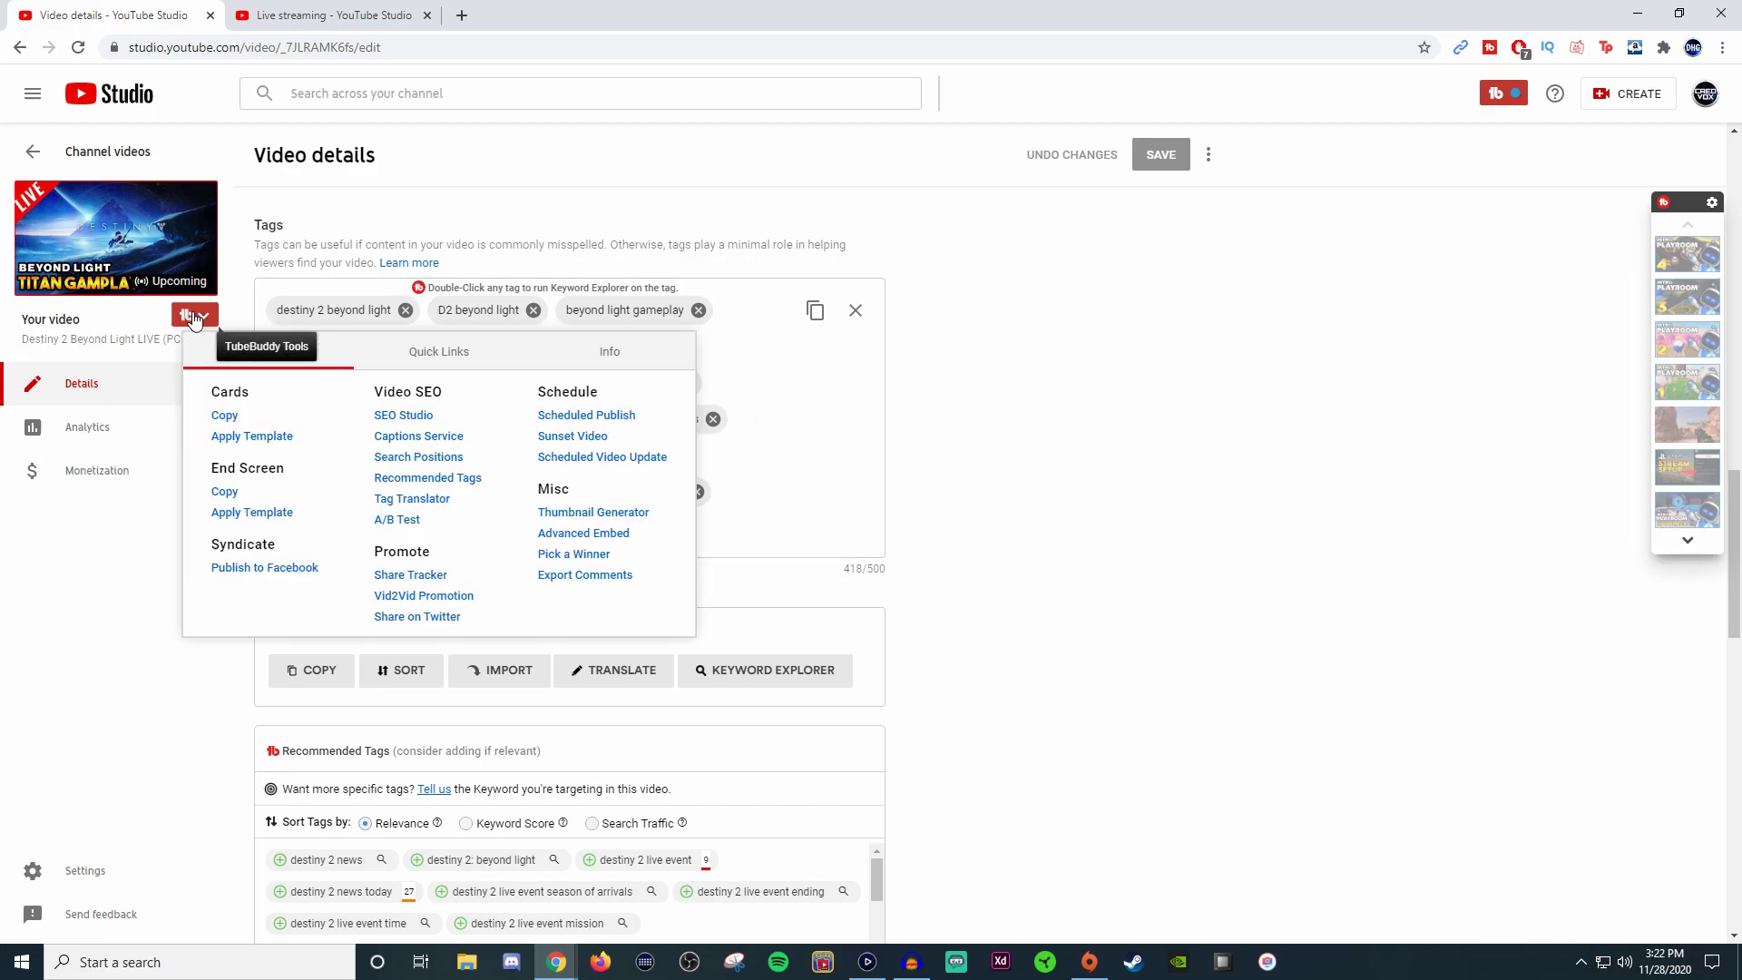
left_click(407, 416)
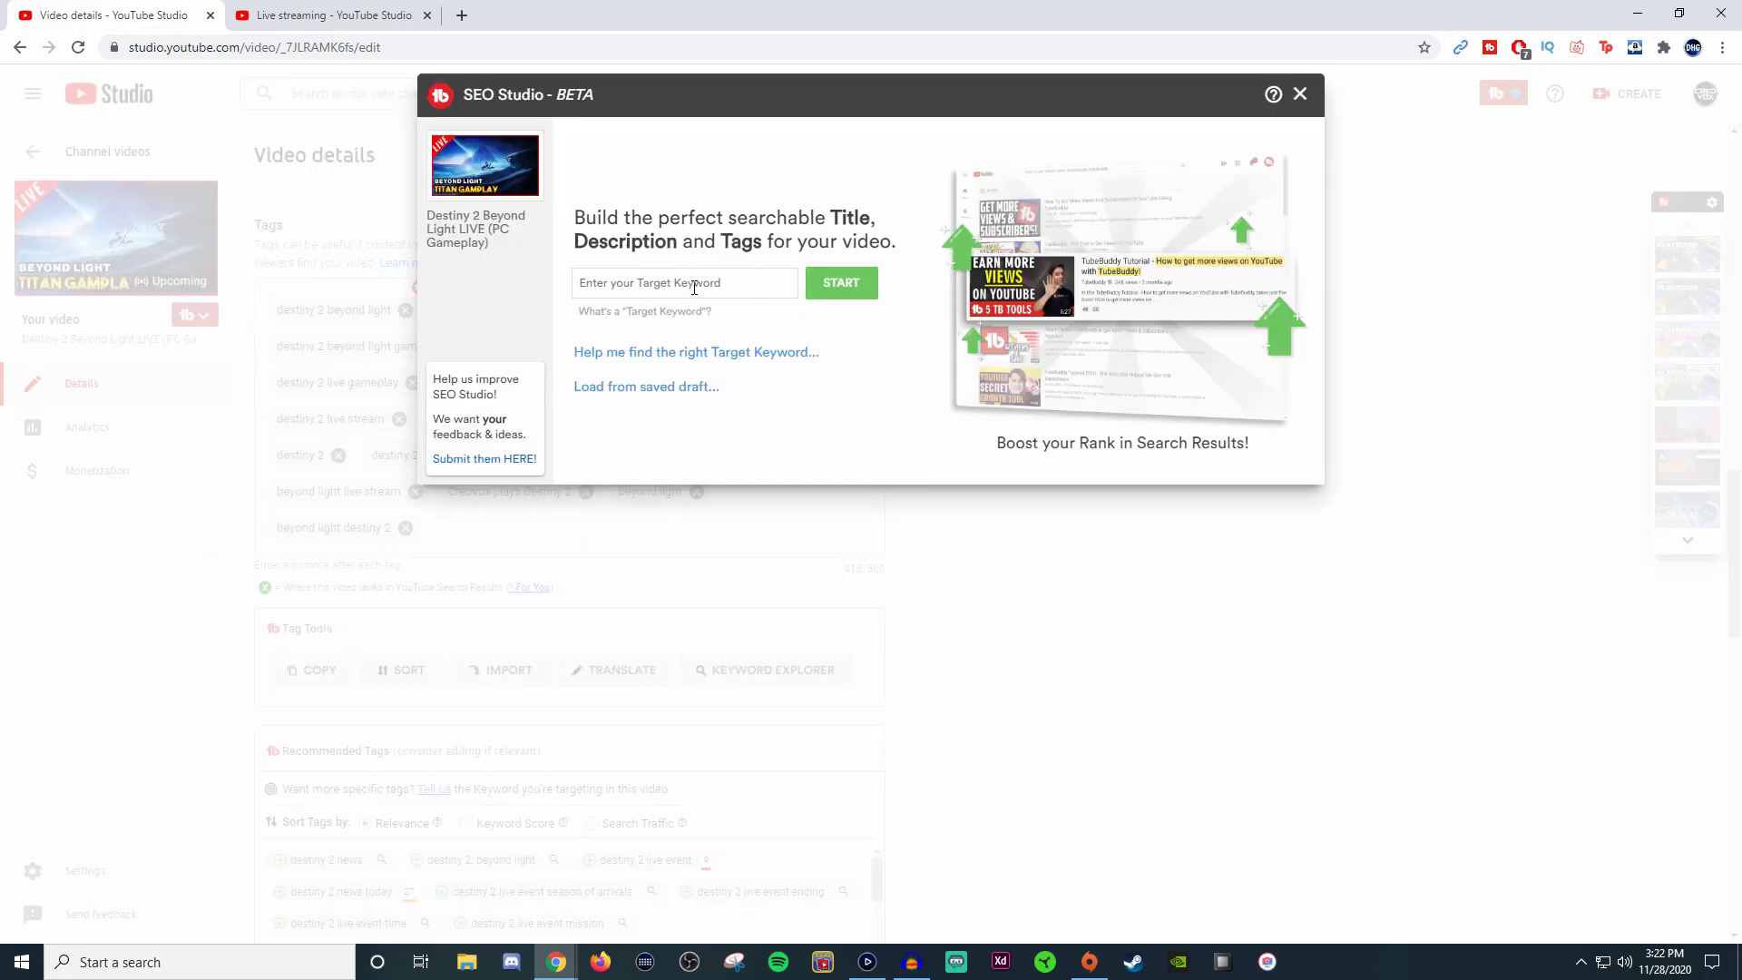
left_click(695, 288)
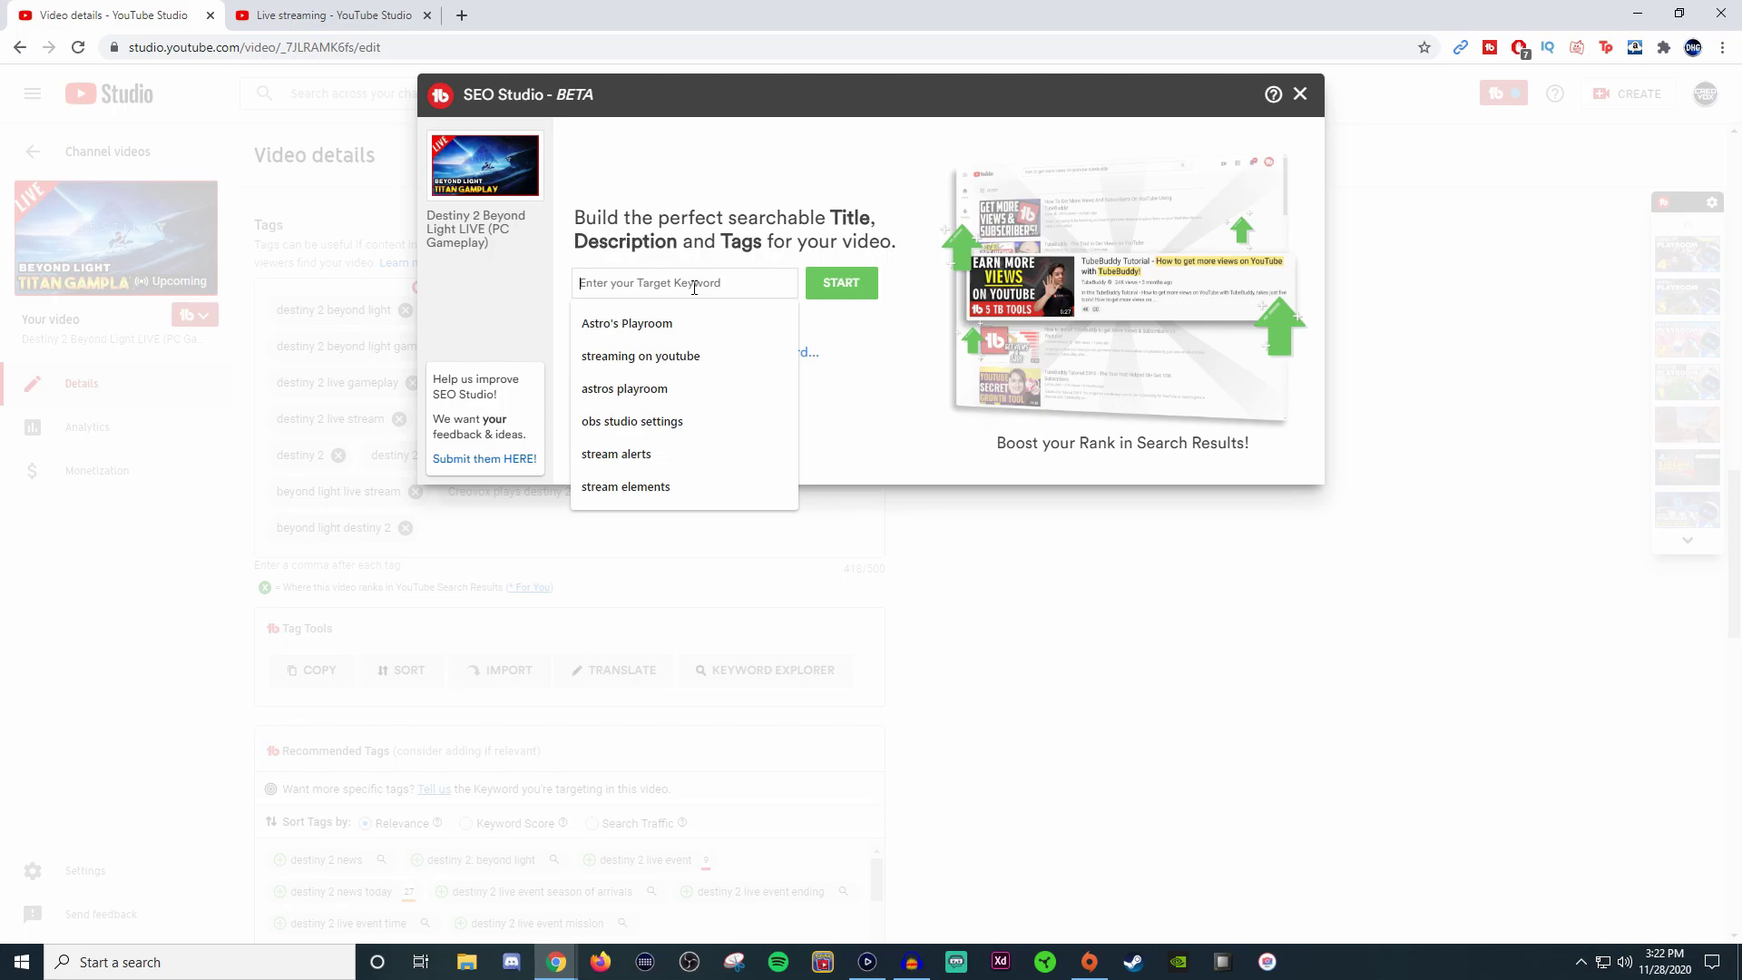
type("b")
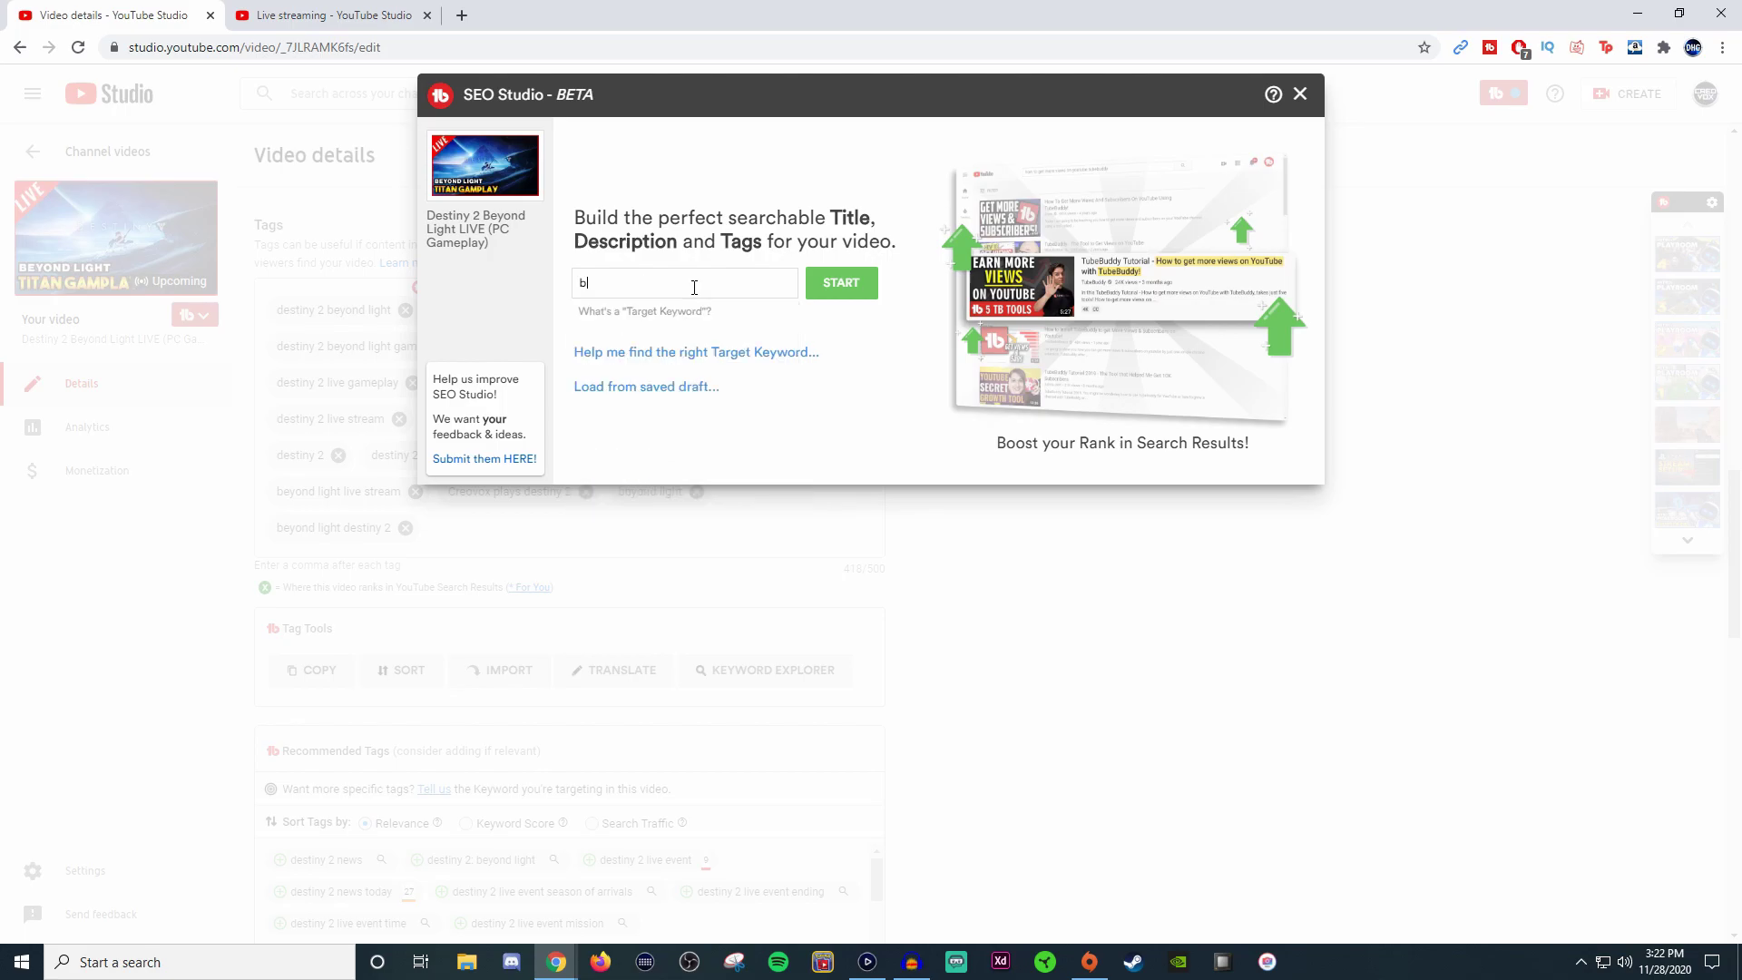
type("eyond light")
key("Return")
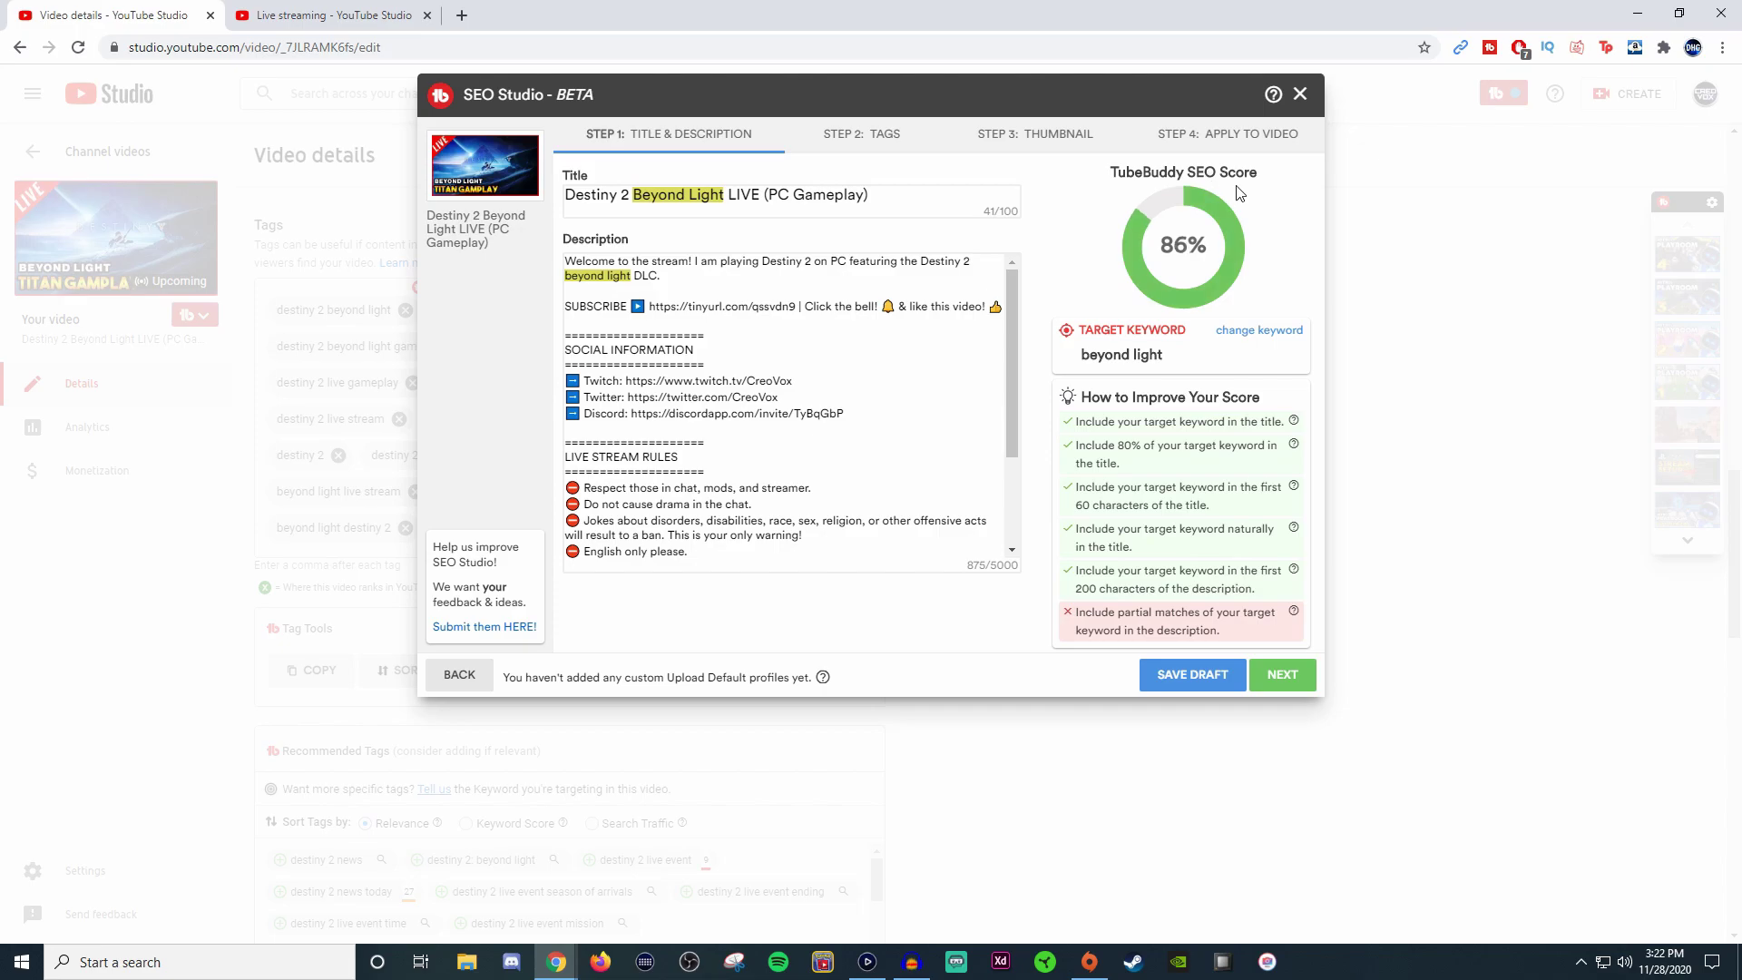
key("Escape")
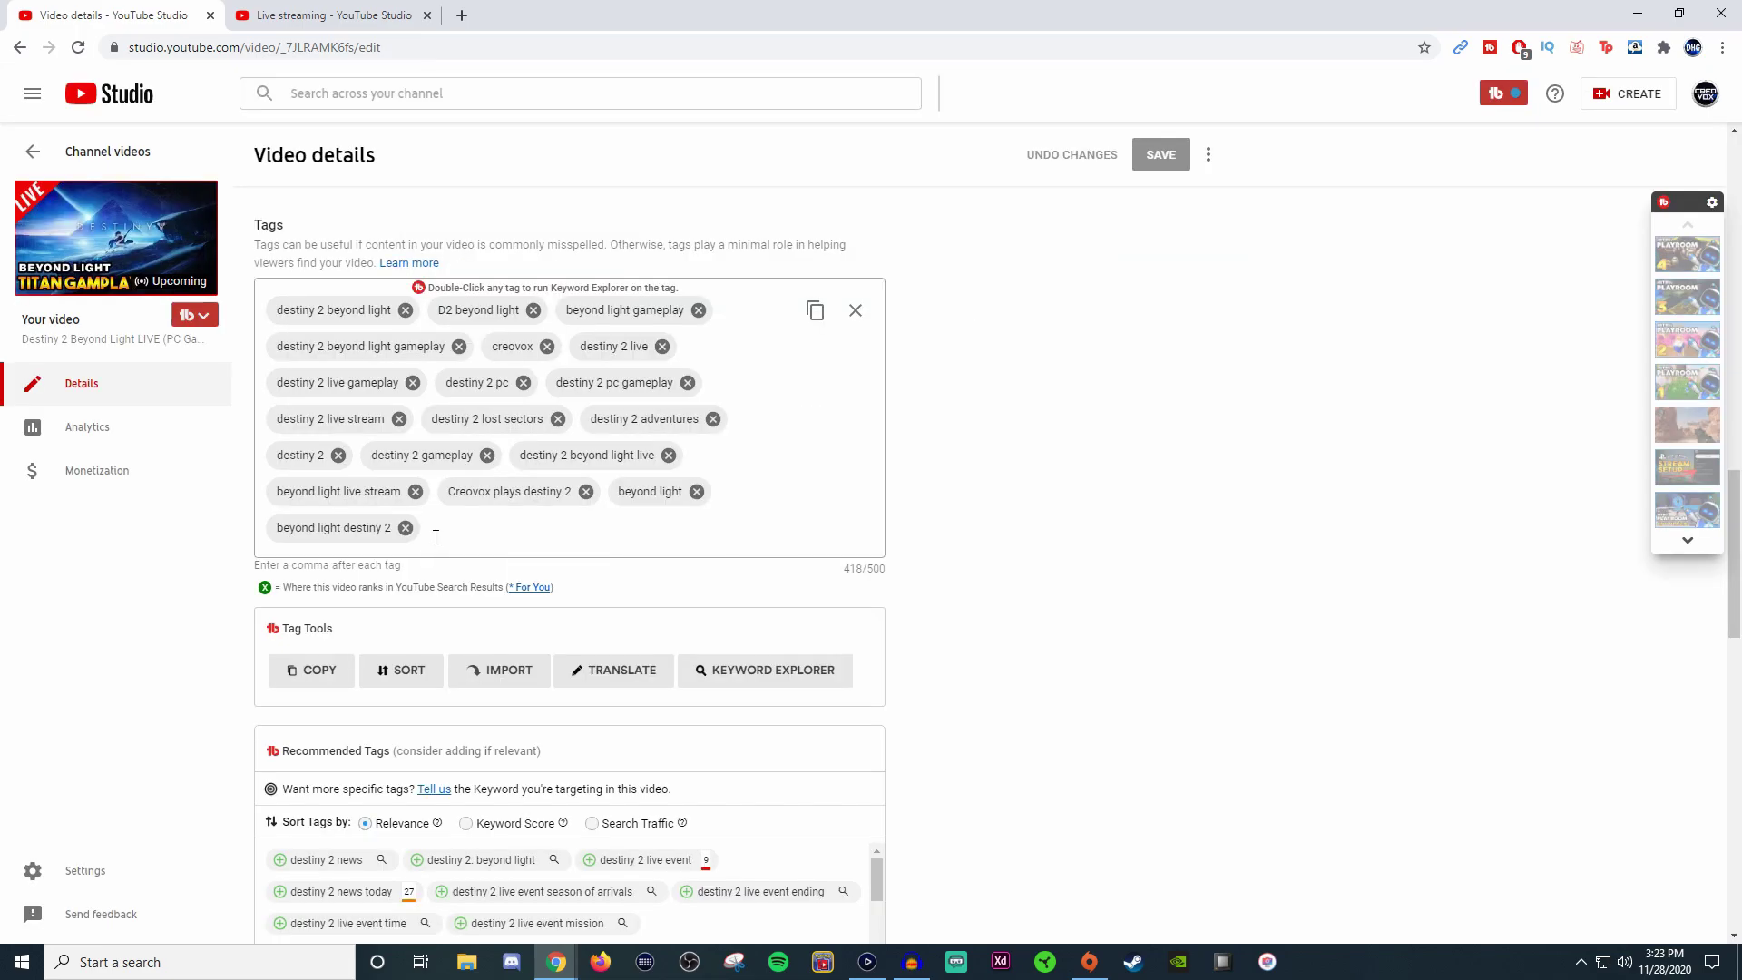
Step: Apply the Tag Sorter order to the current video's tags and reposition the 'destiny 2 live gameplay' tag
left_click(402, 671)
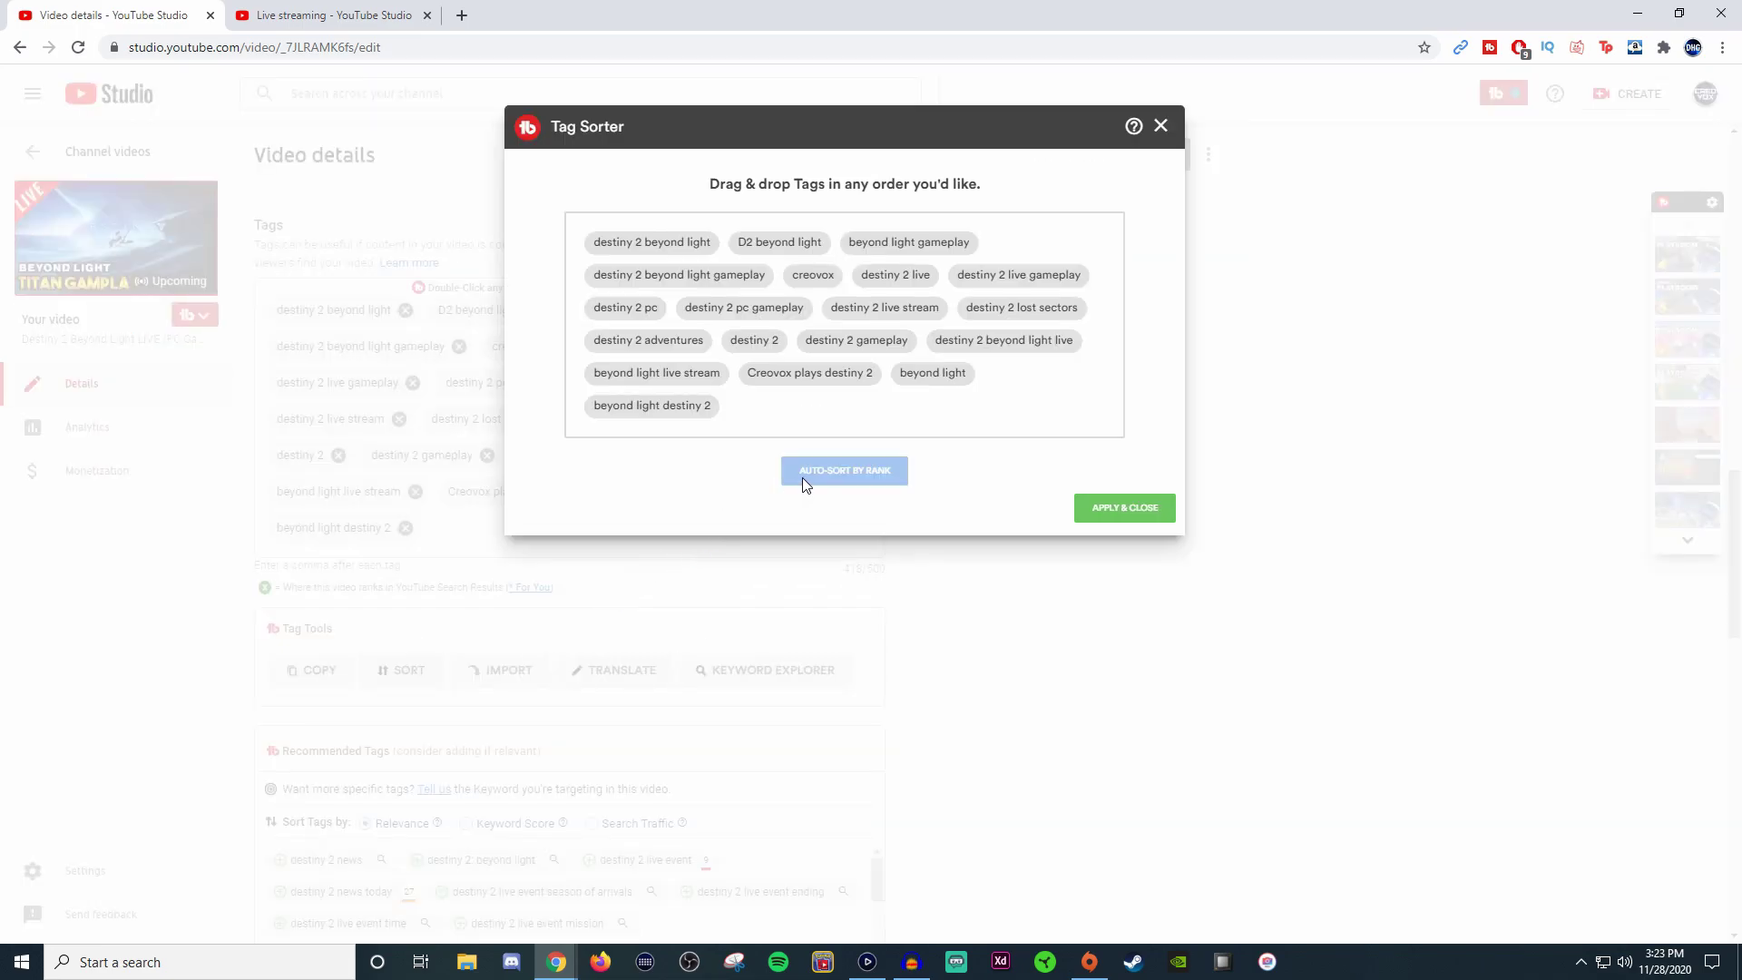
left_click(1121, 507)
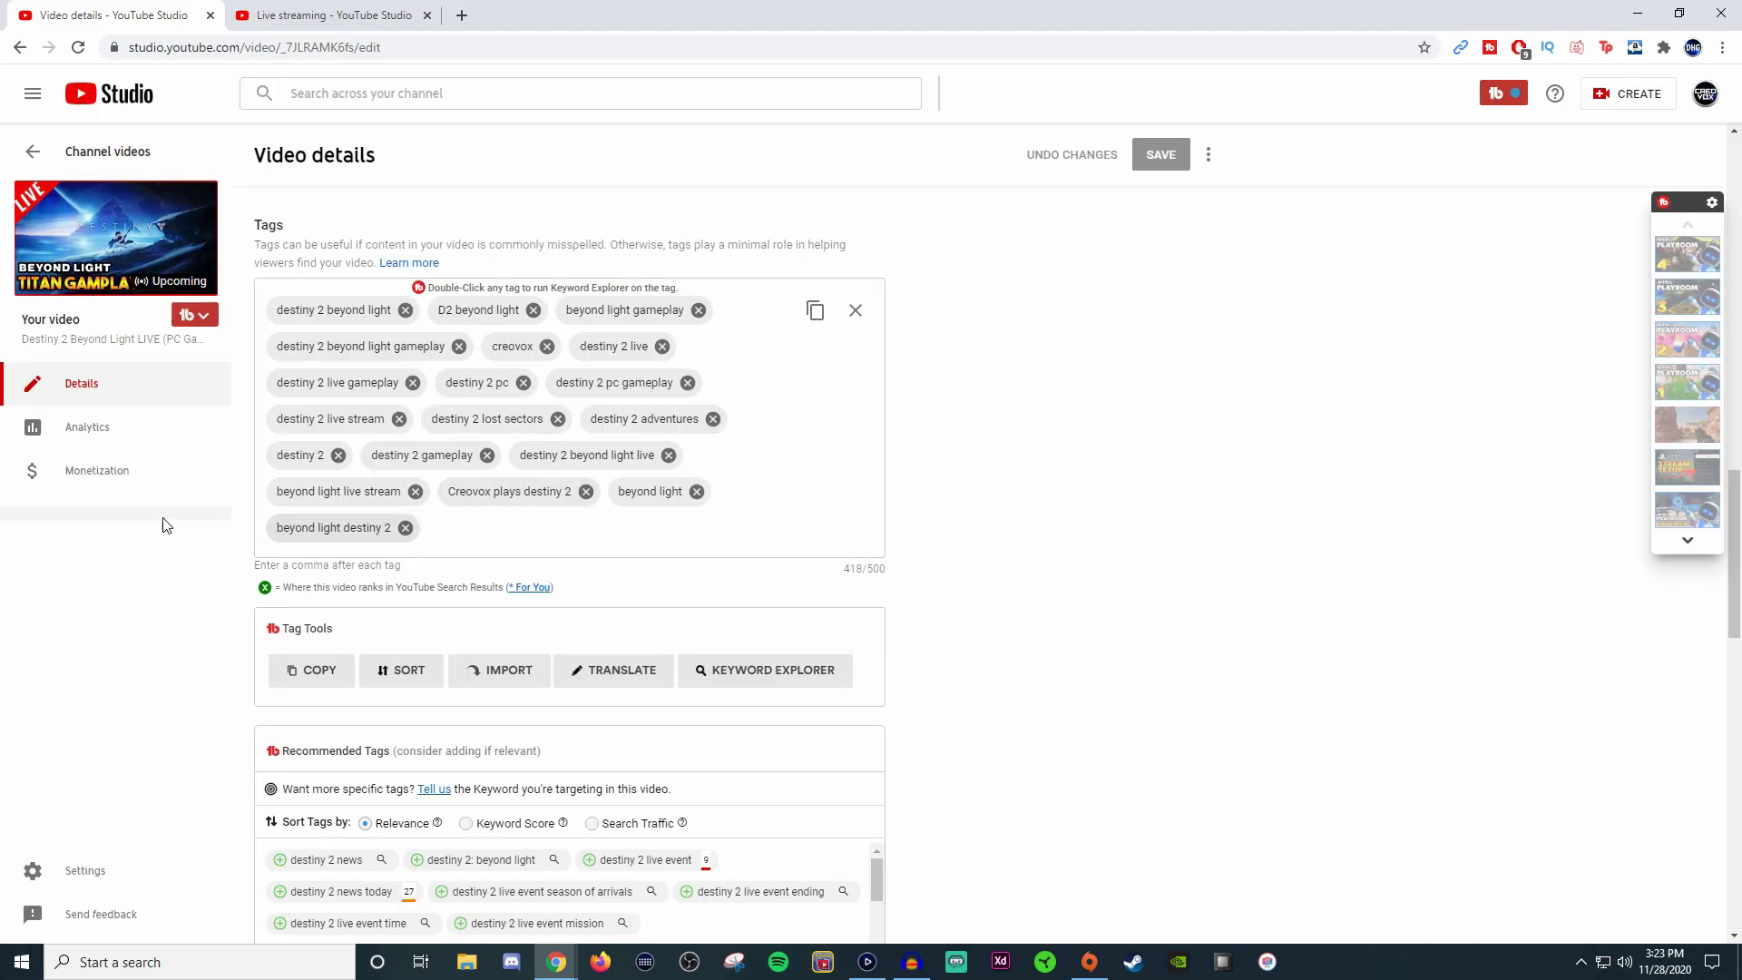
left_click_drag(281, 389, 272, 393)
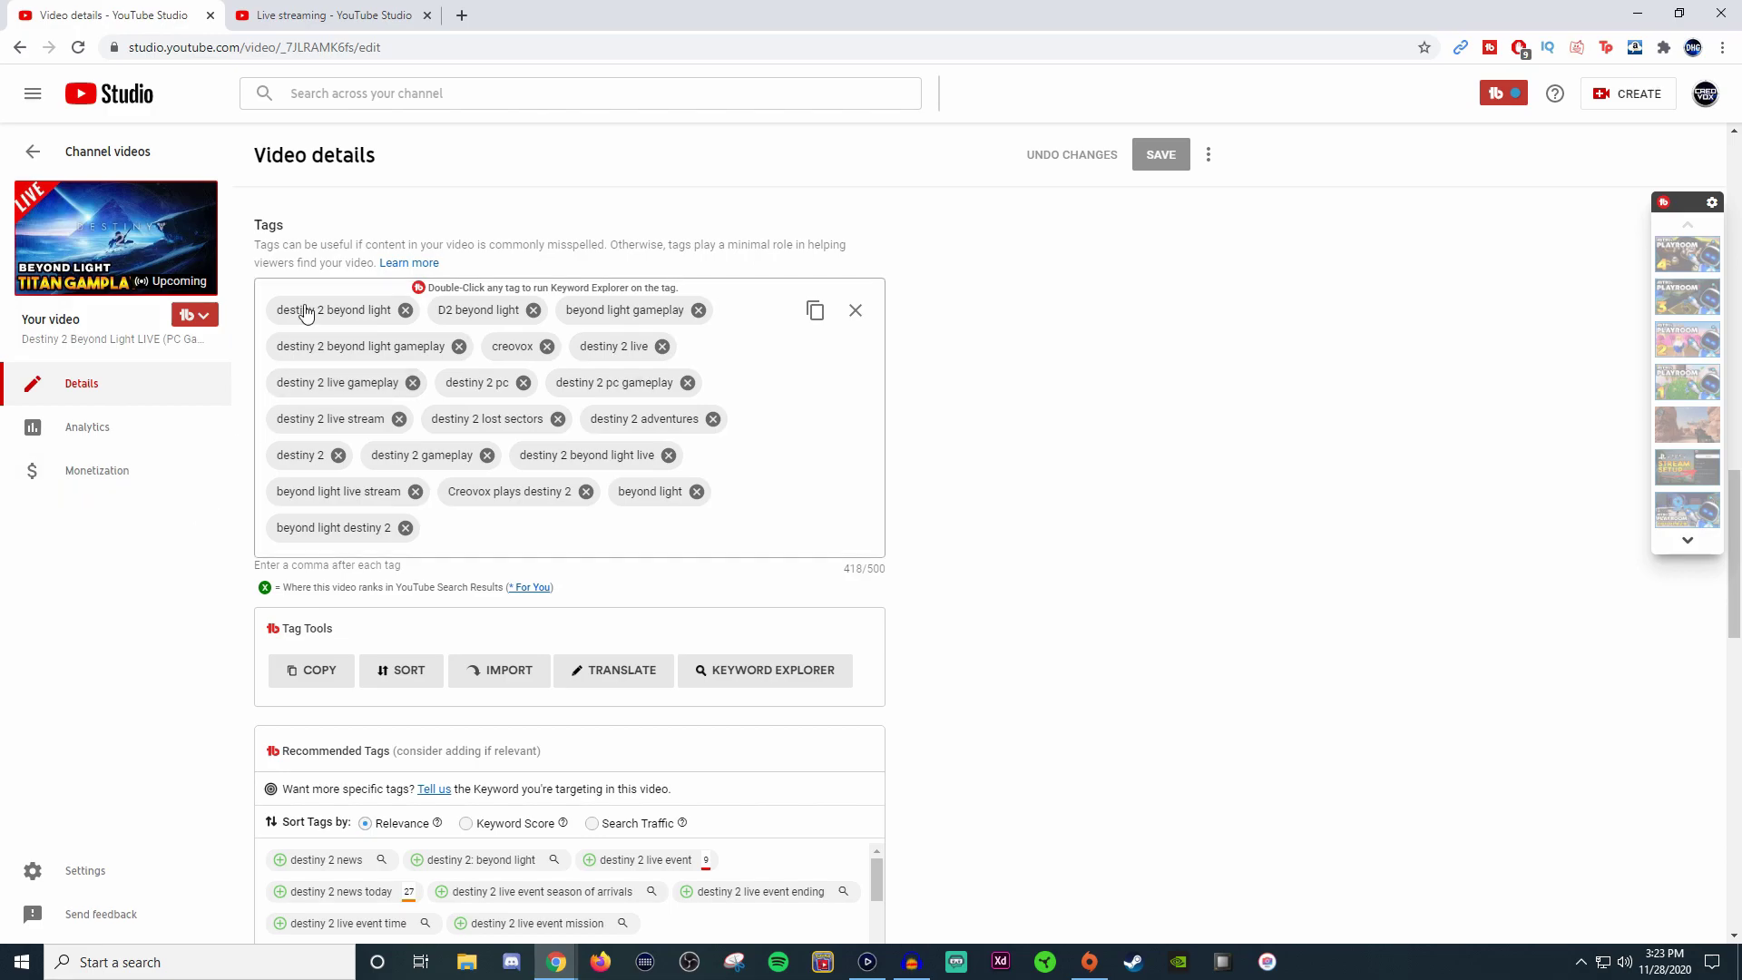
Step: Auto-sort the PS5 video's tags by rank in the Tag Sorter and apply the new order
left_click(20, 47)
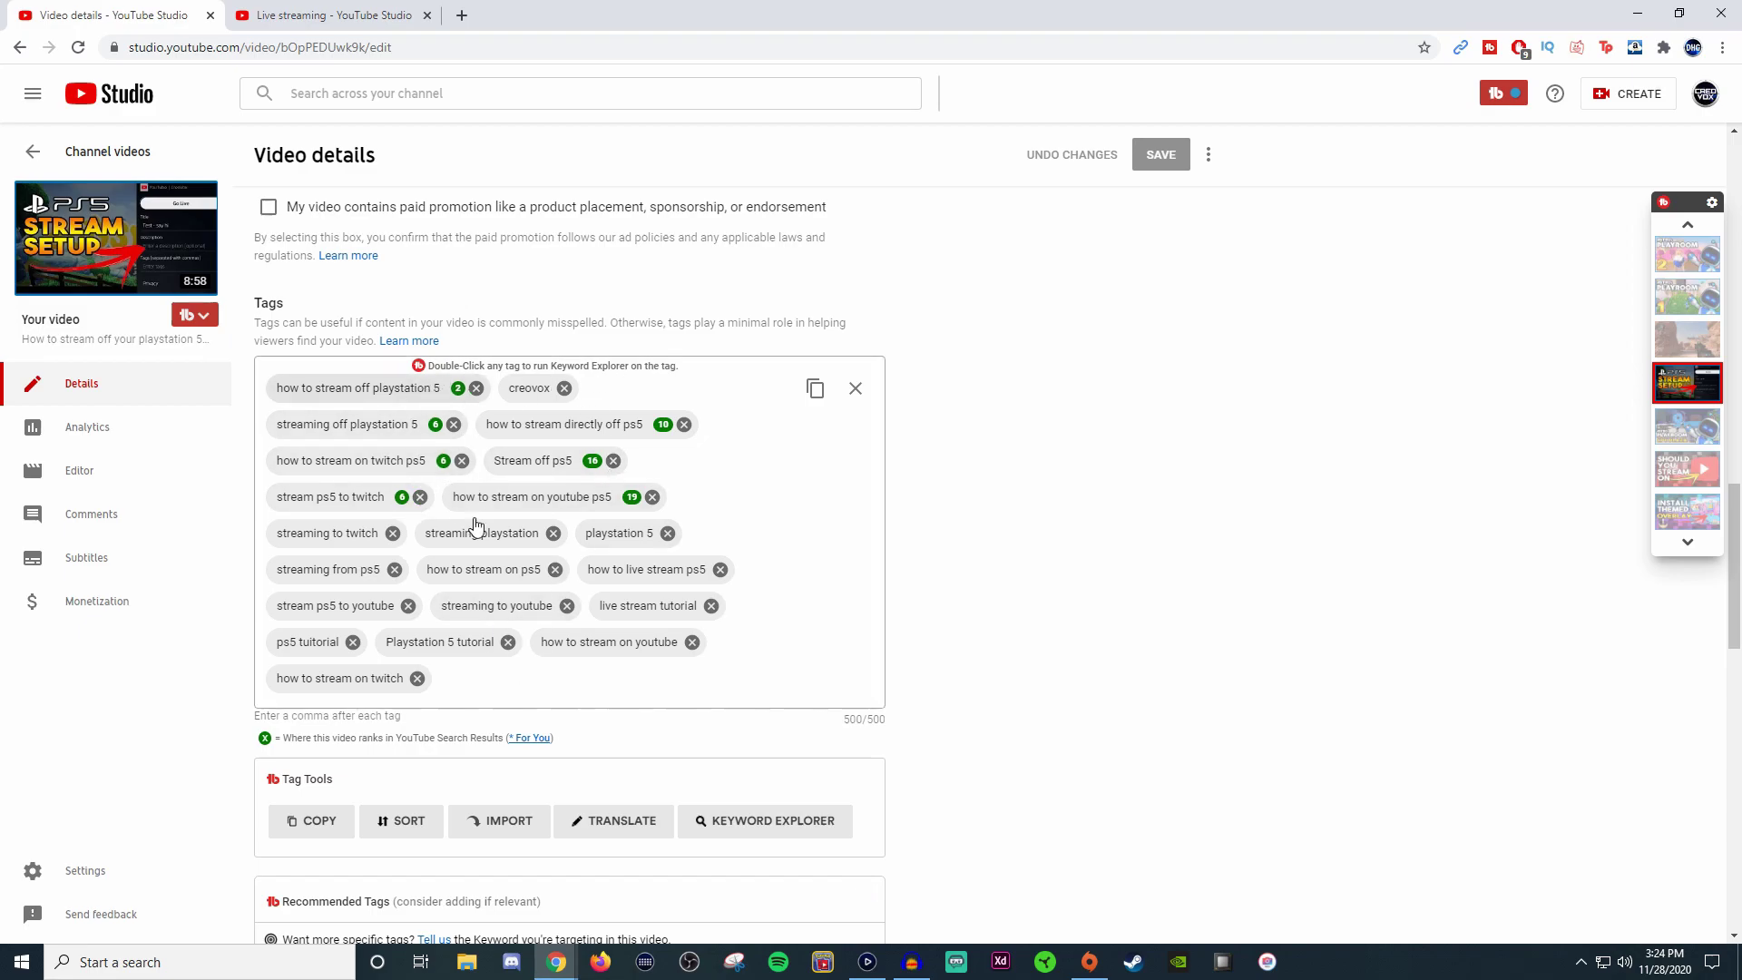
left_click(416, 813)
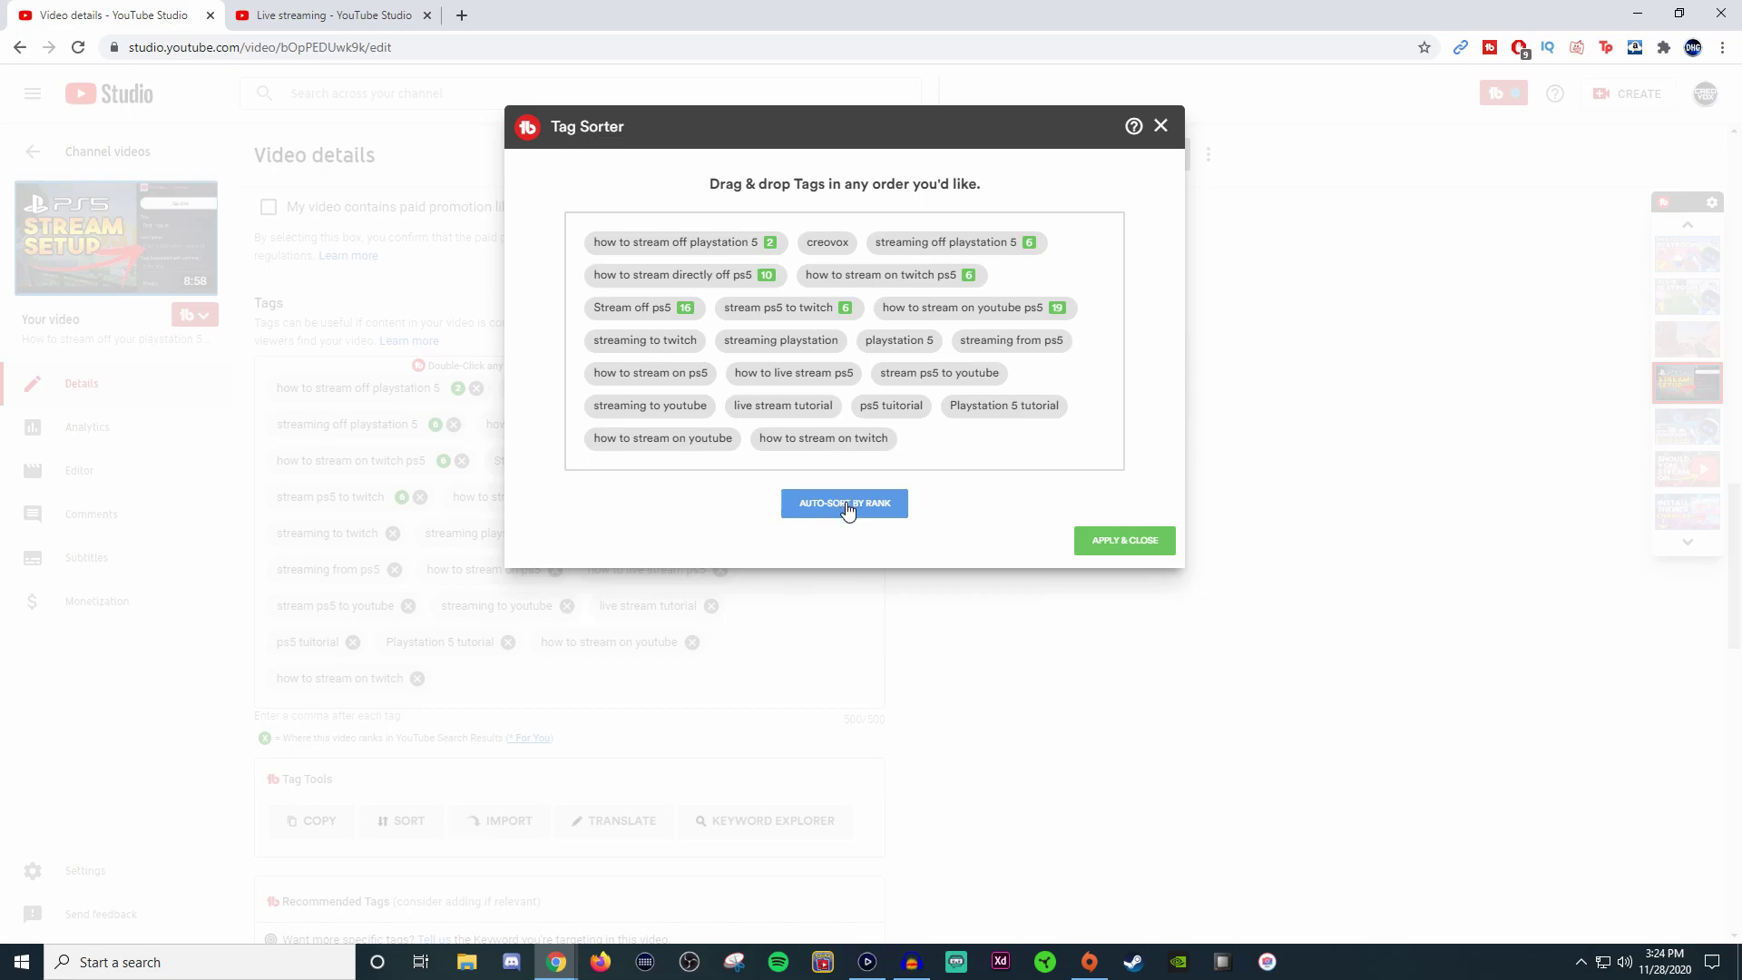
left_click(847, 506)
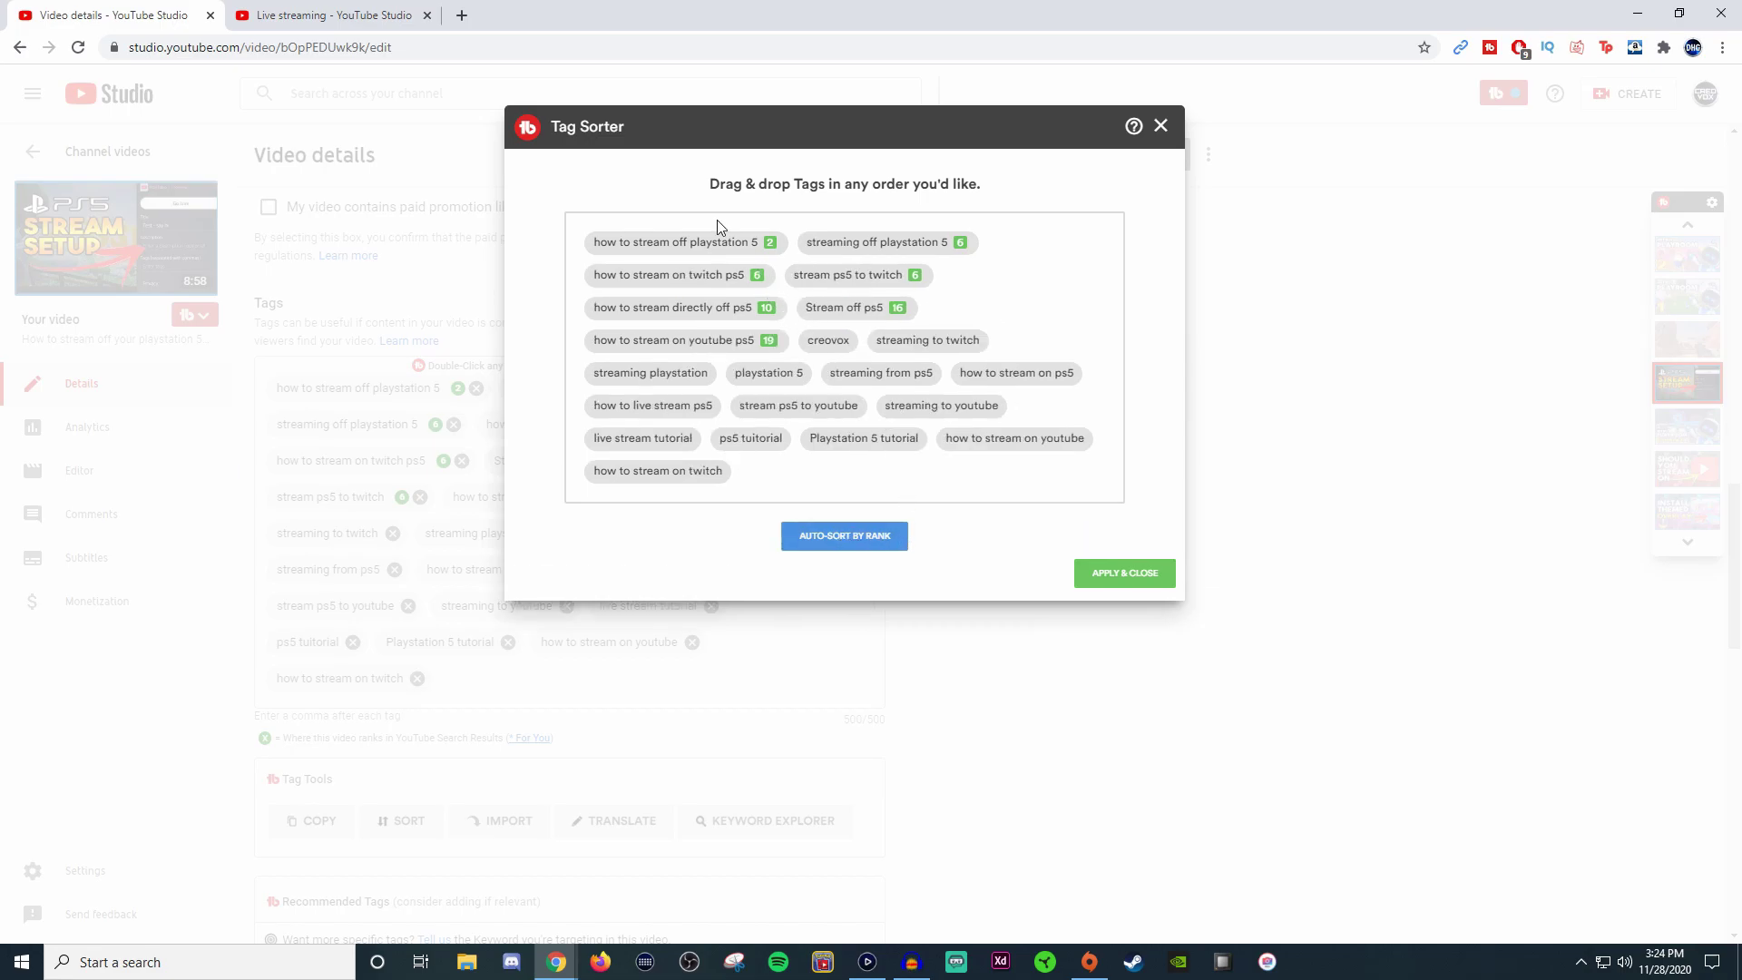
left_click(1128, 574)
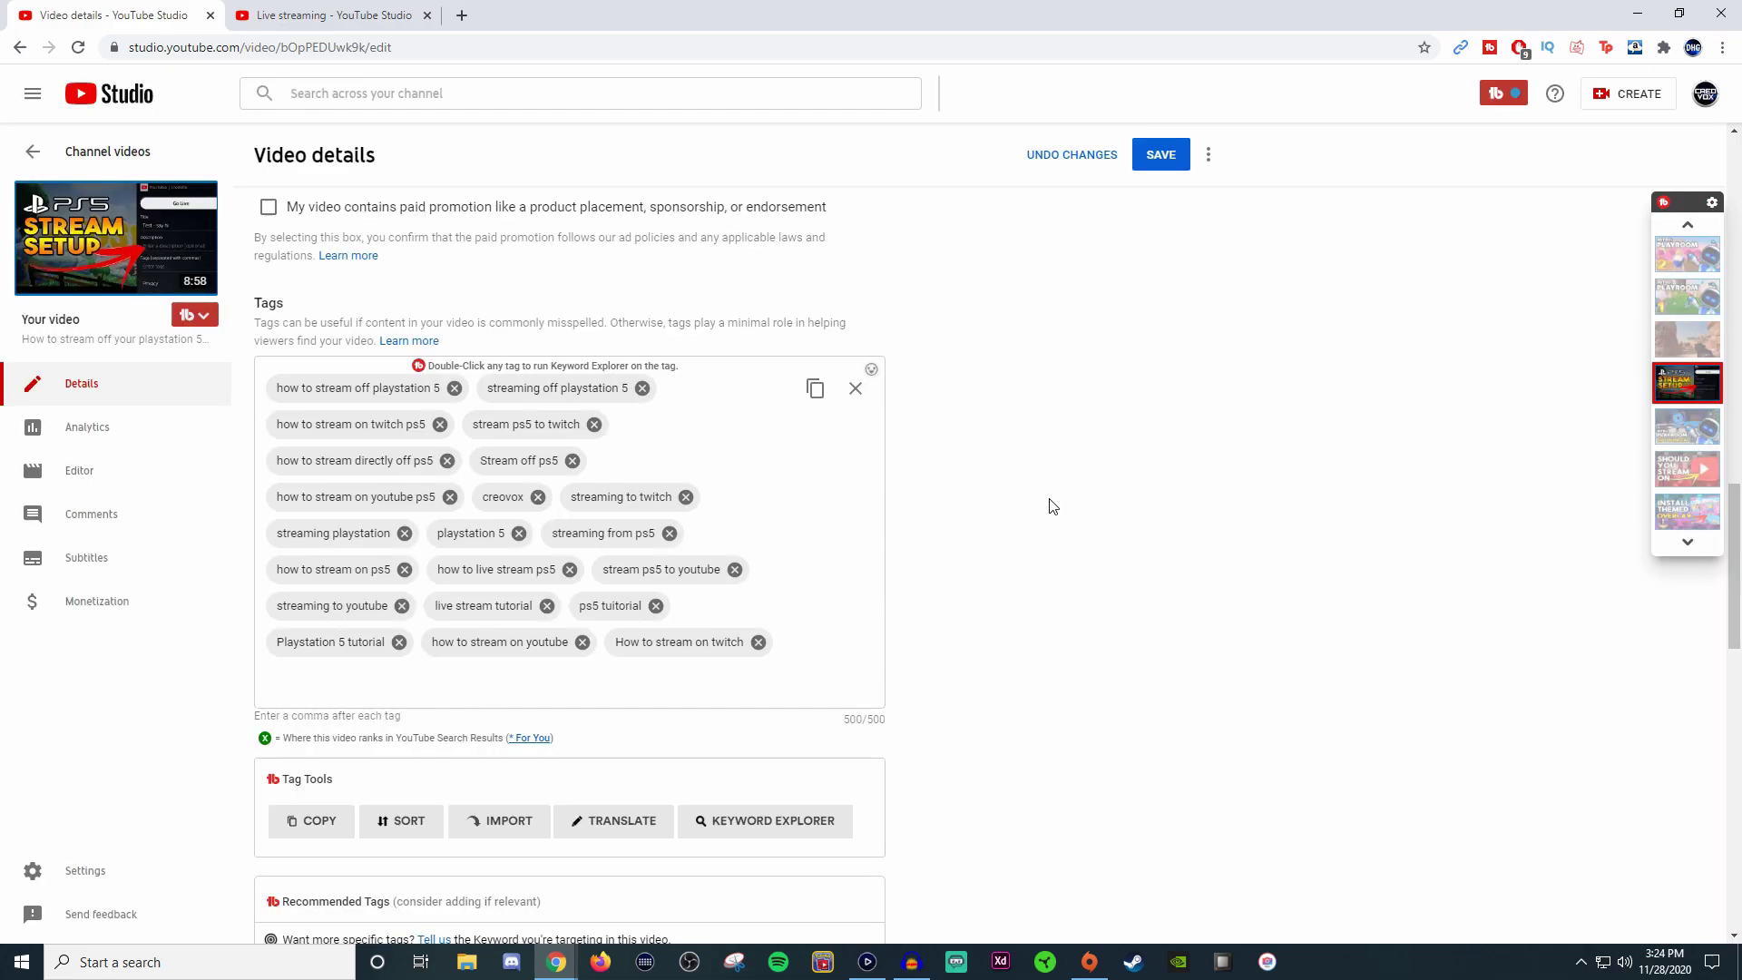
scroll(1039, 517, "down", 4)
scroll(1032, 526, "down", 4)
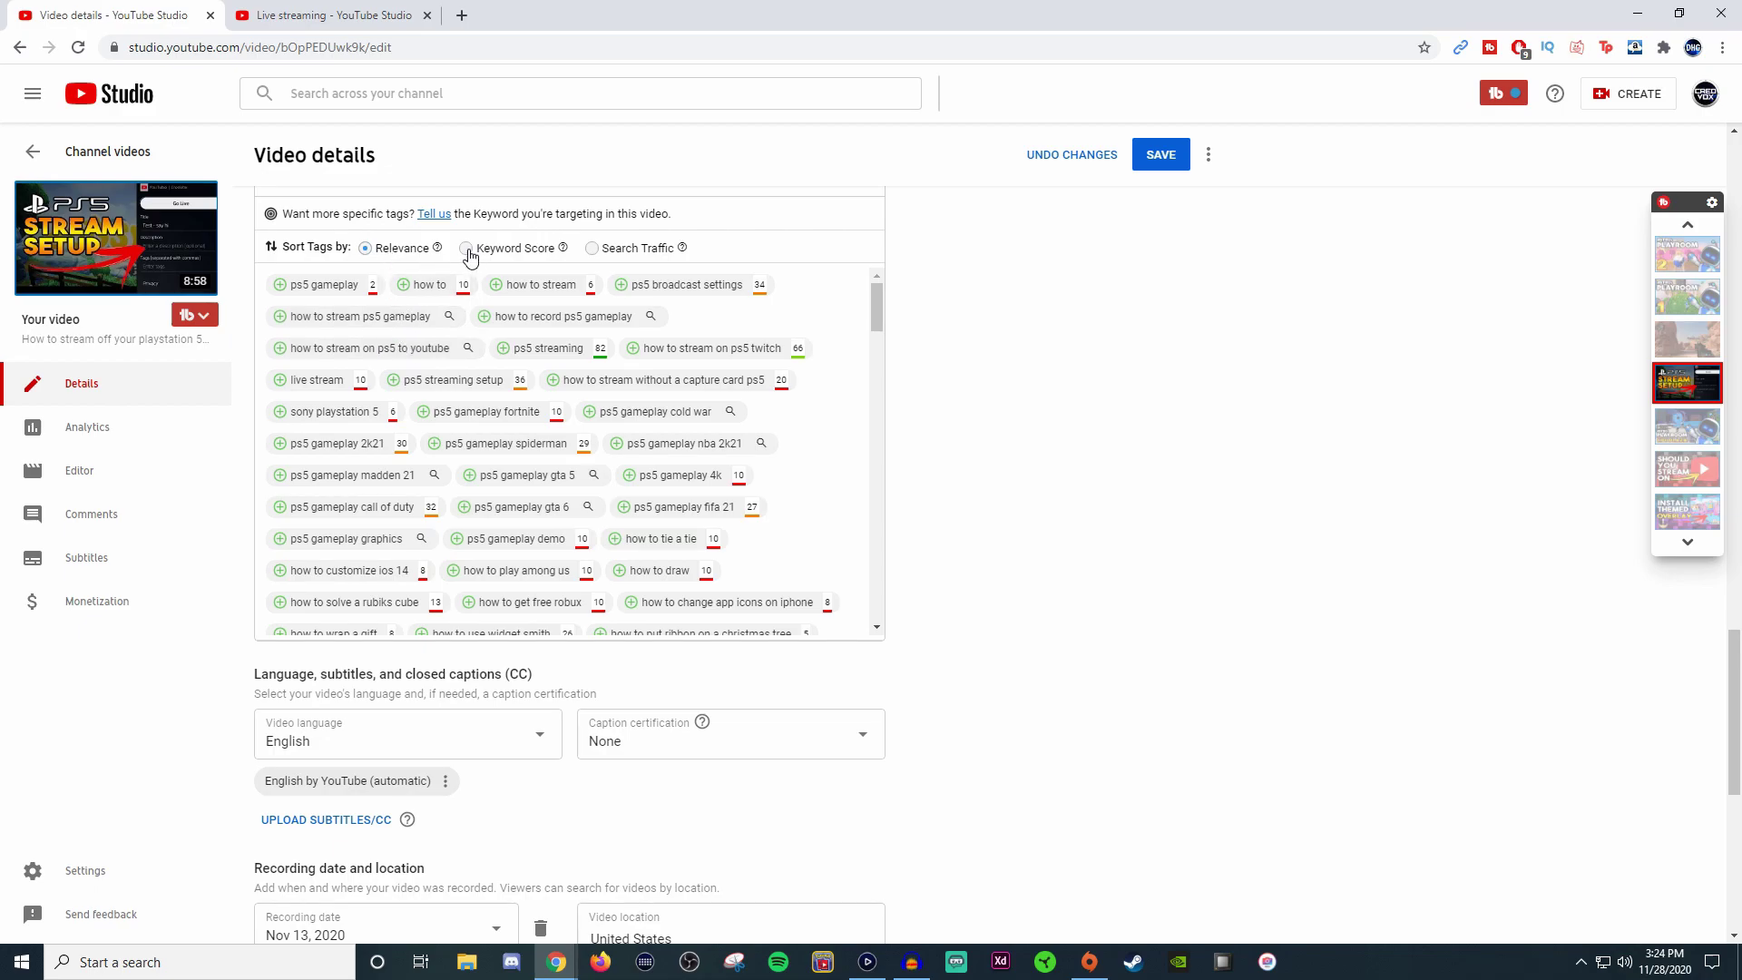
Step: Sort the recommended tags by Search Traffic, then Keyword Score, then back to Relevance
left_click(593, 248)
left_click(466, 249)
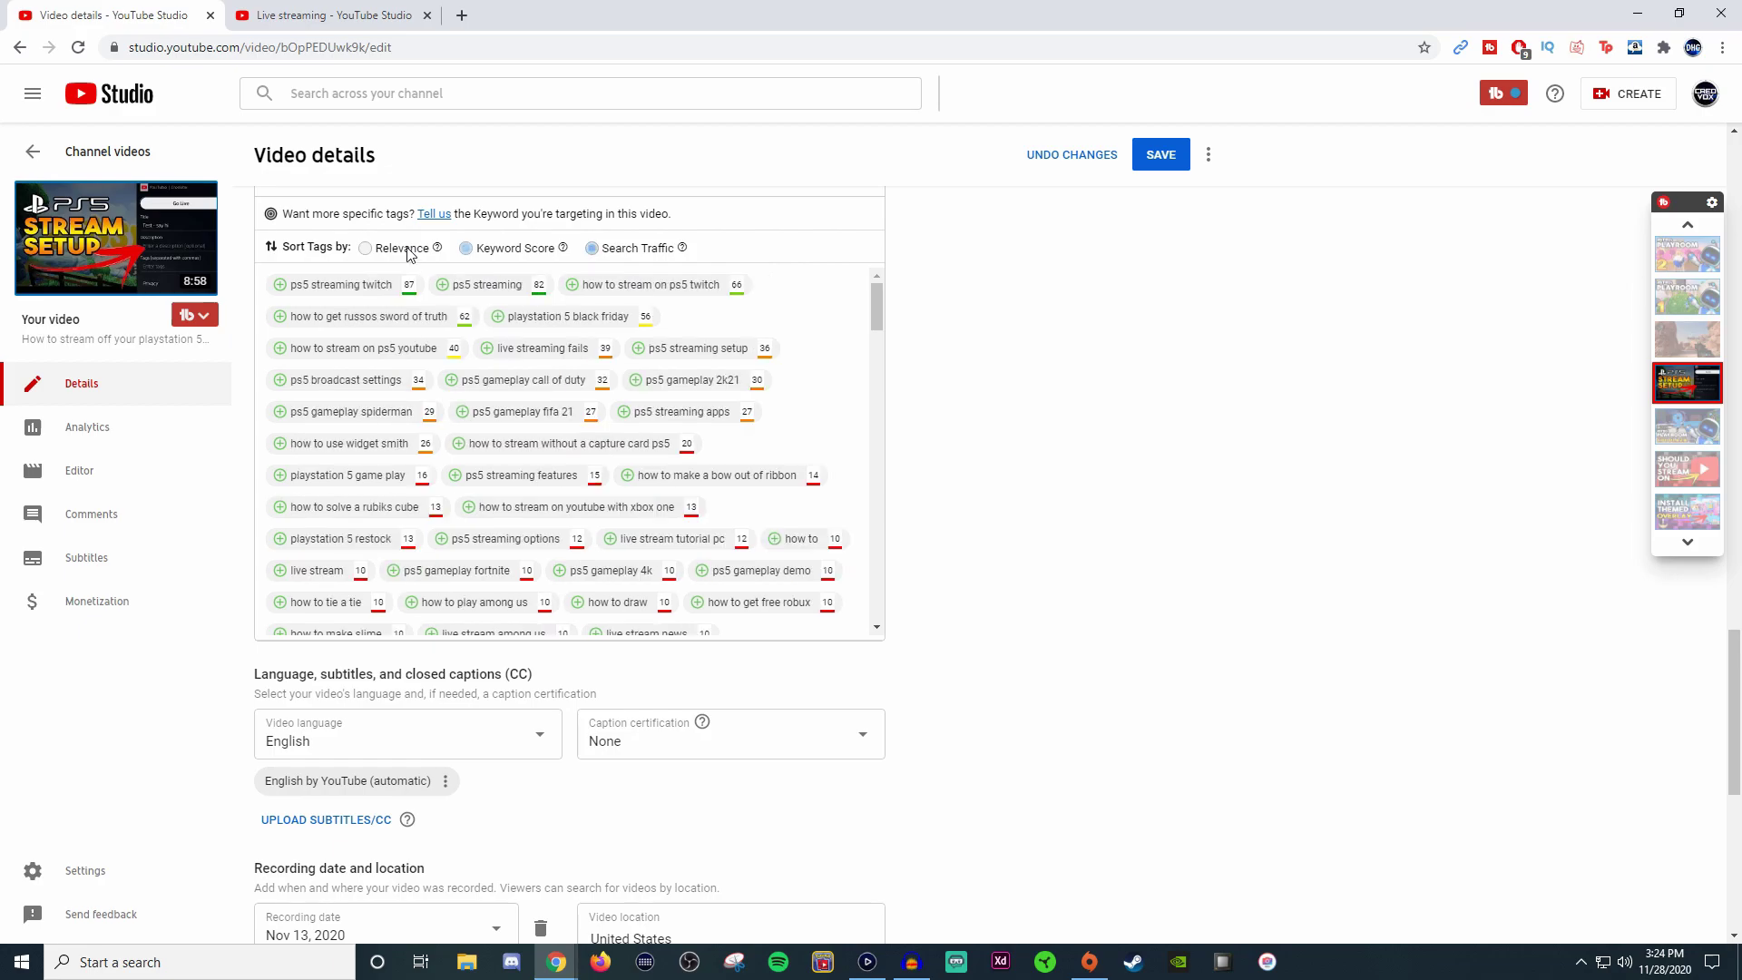
left_click(372, 250)
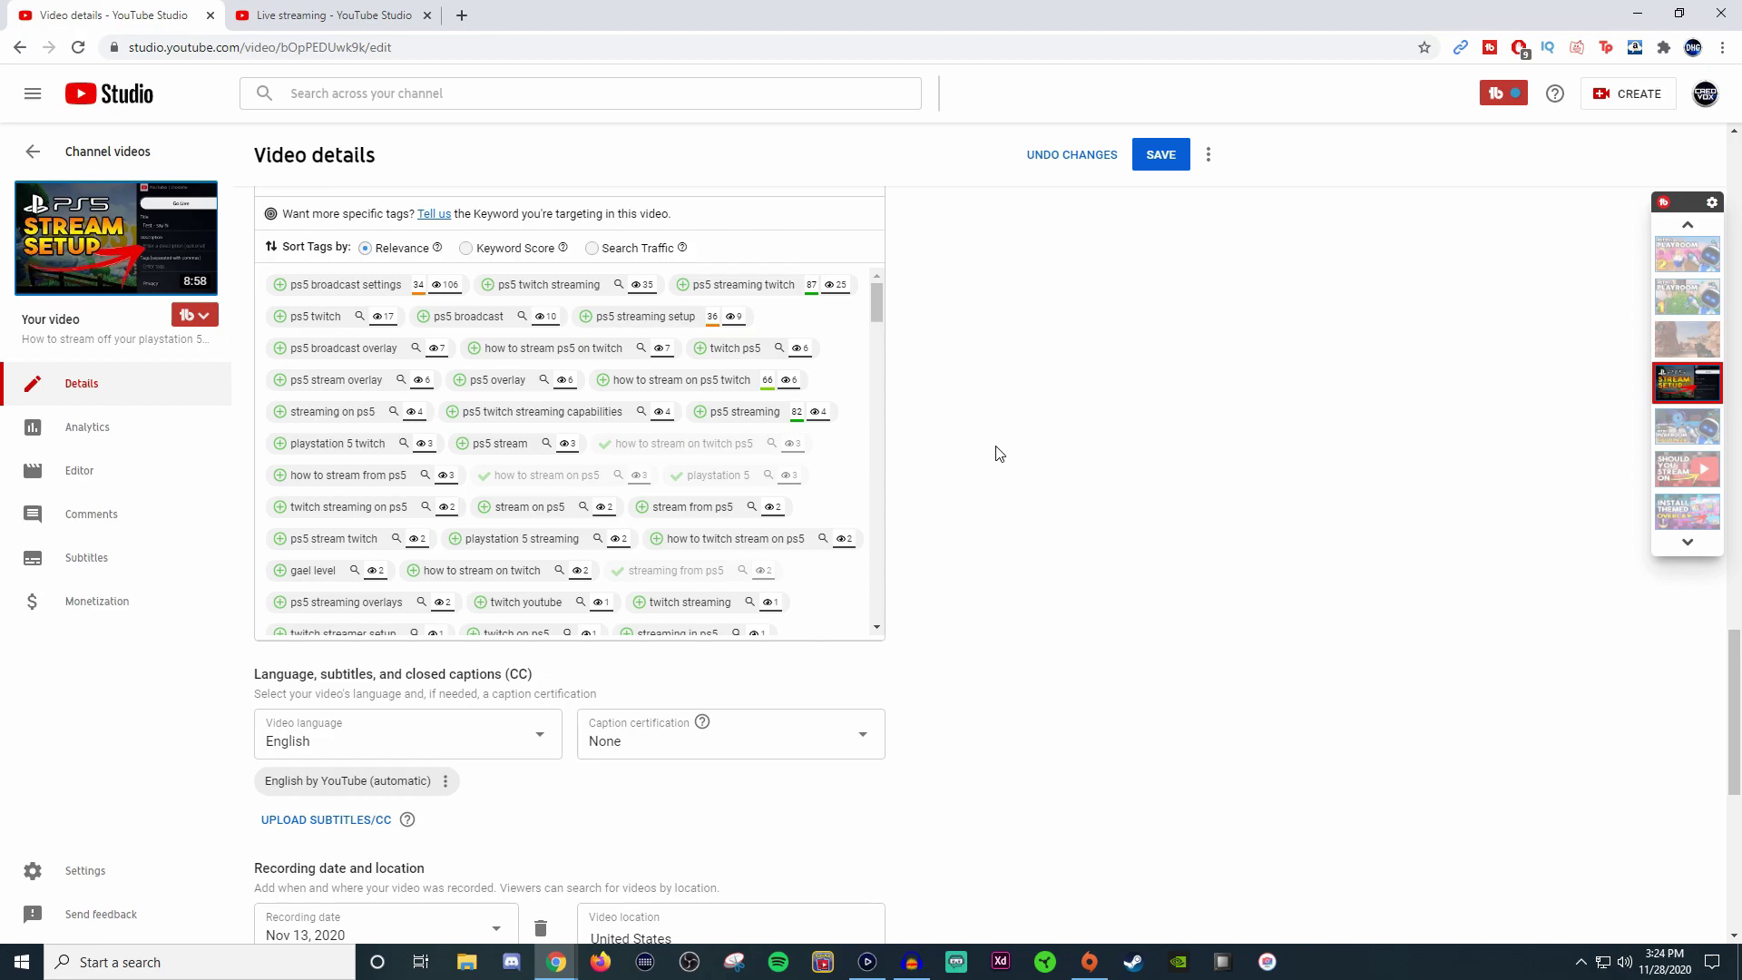
Step: Save the PS5 video's details with the reordered tags
scroll(999, 454, "up", 10)
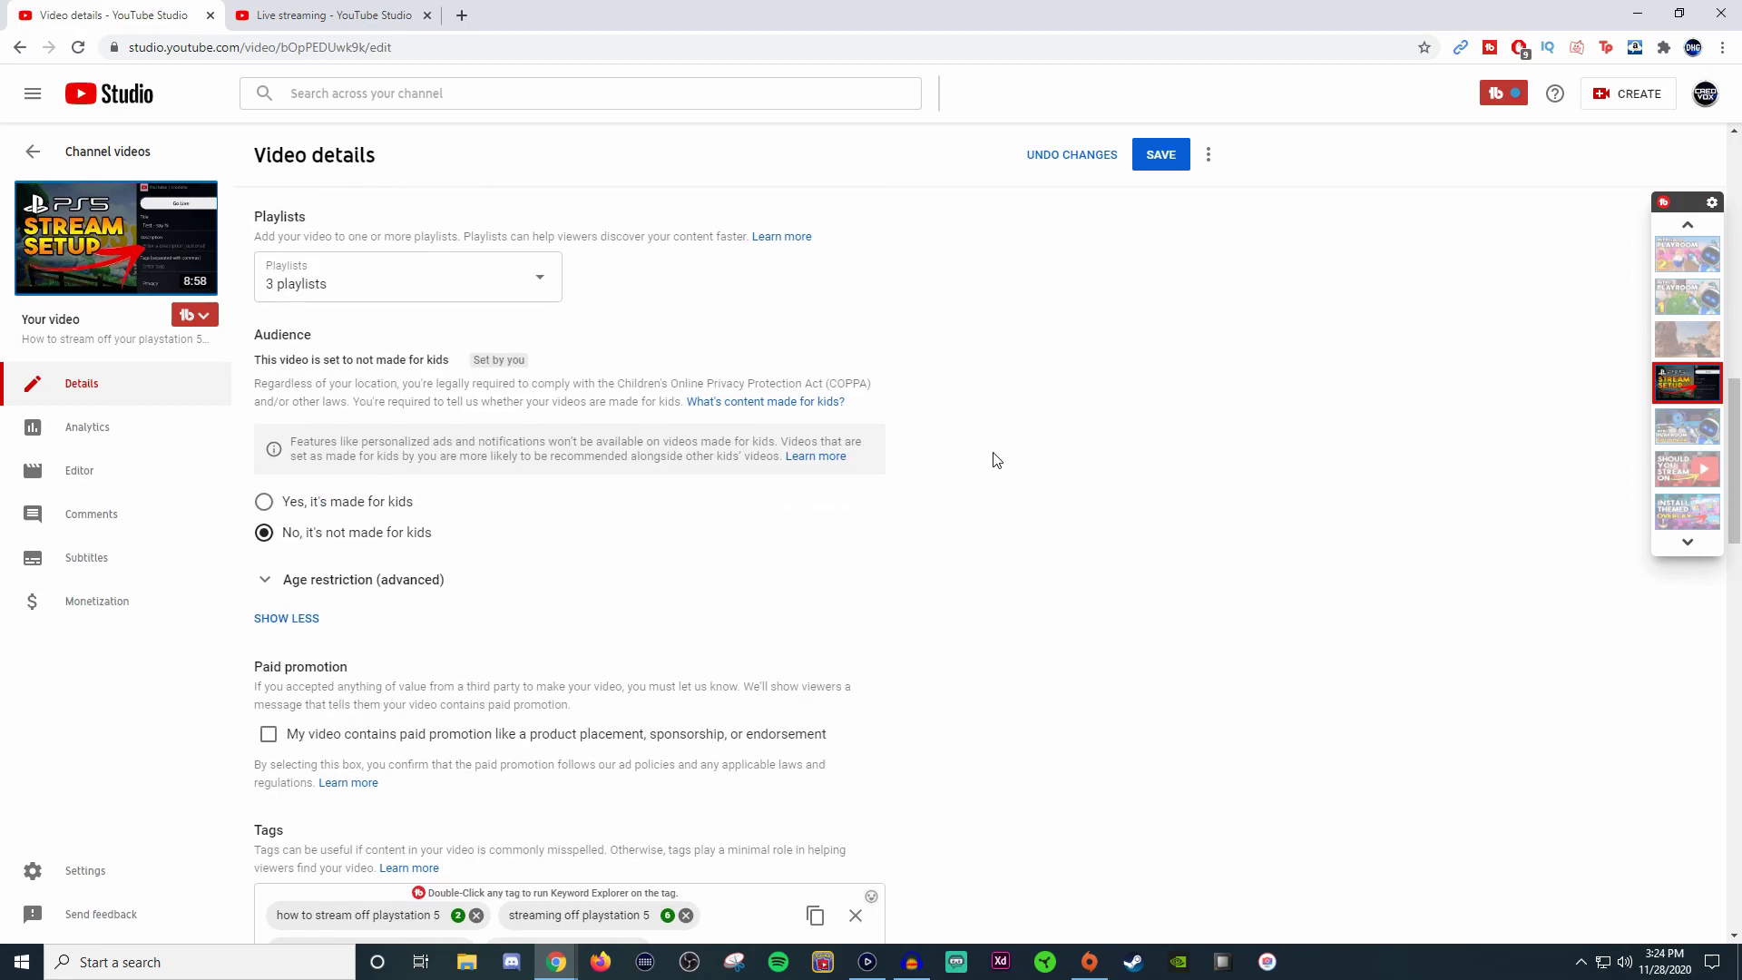
scroll(996, 460, "up", 10)
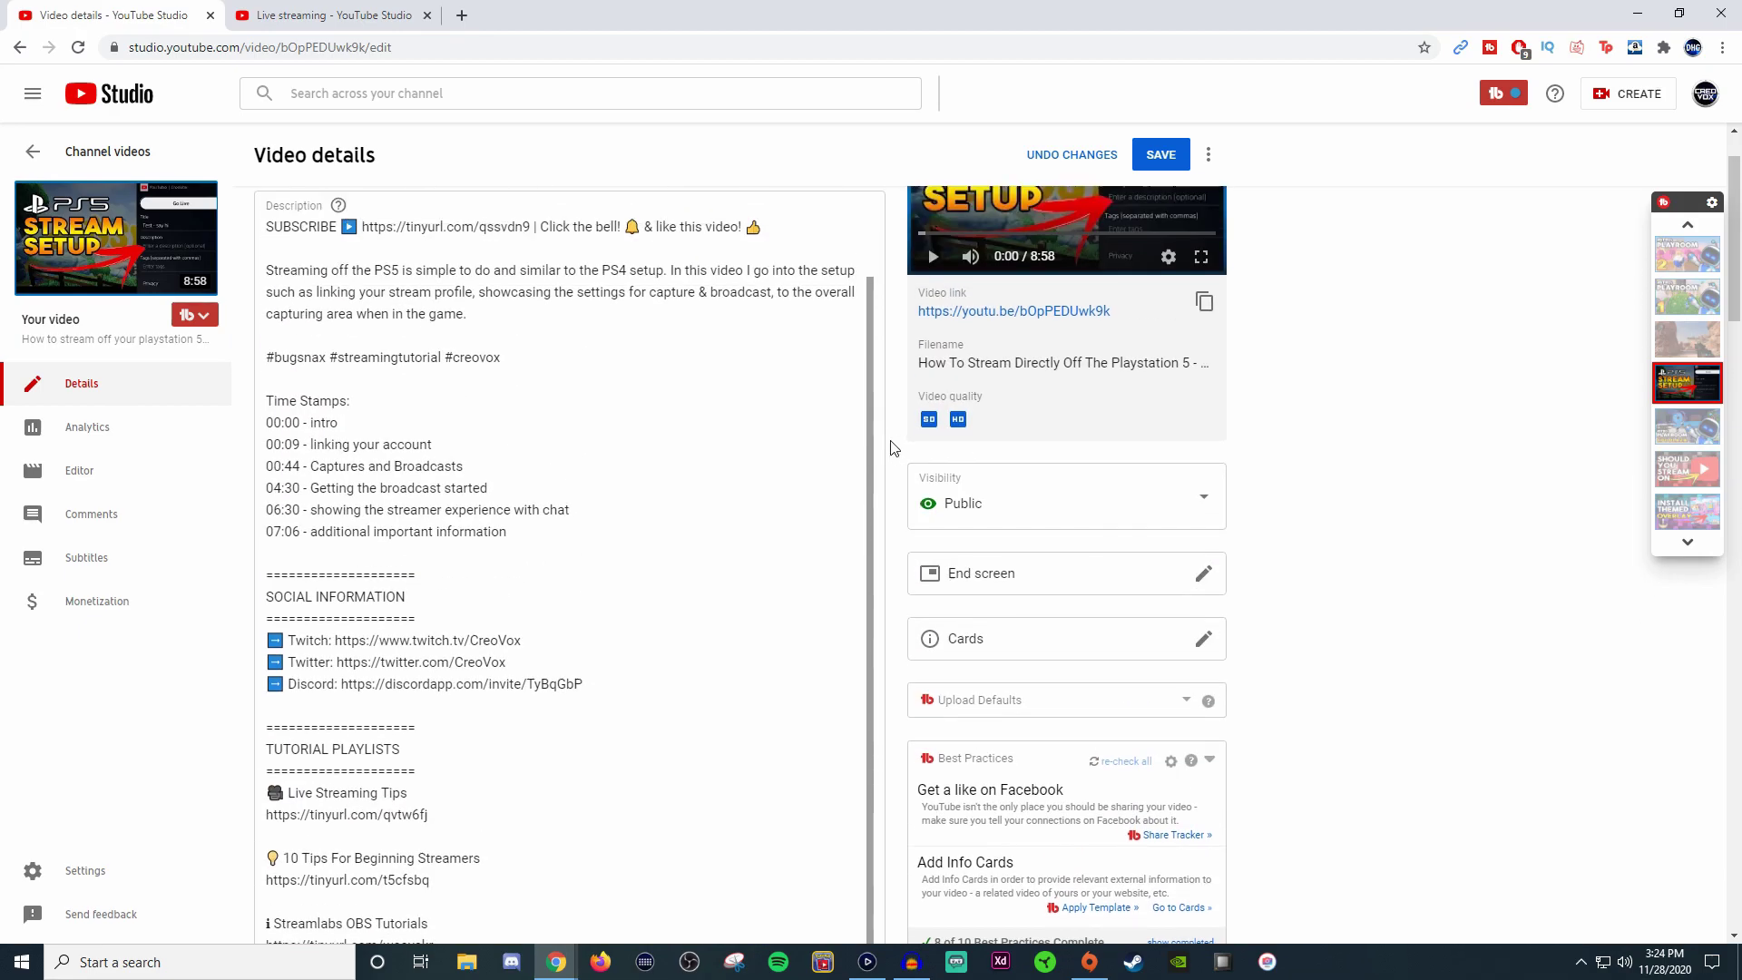
scroll(888, 434, "up", 1)
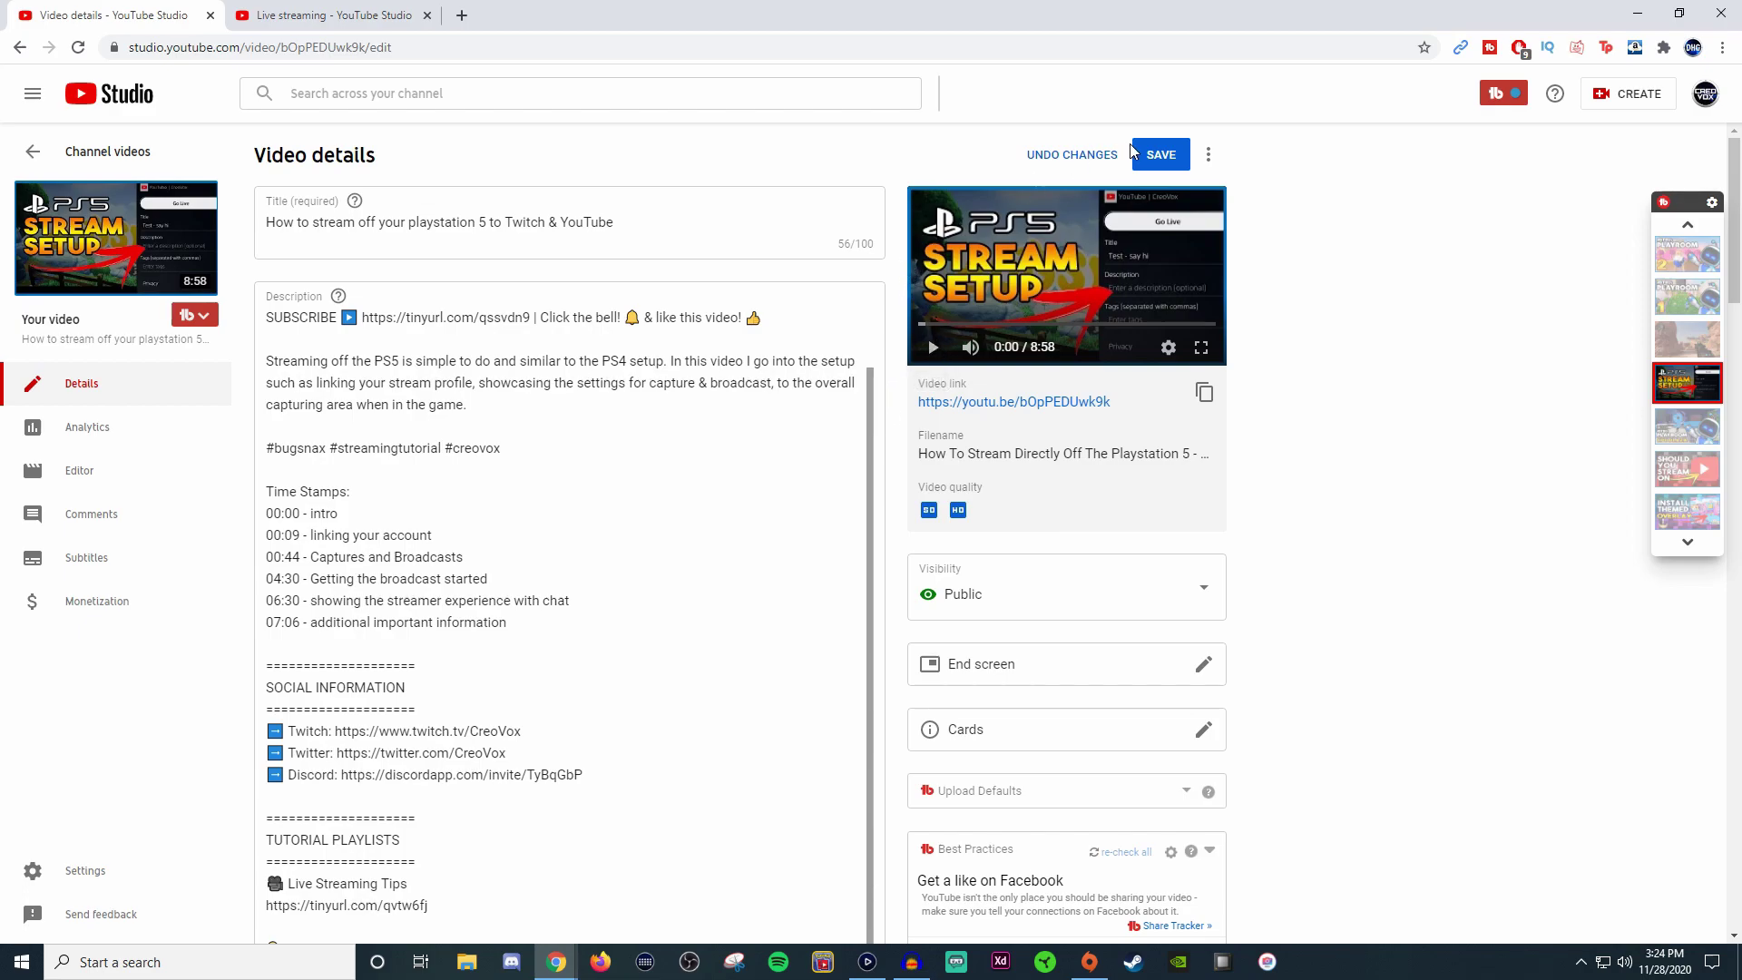
left_click(1162, 156)
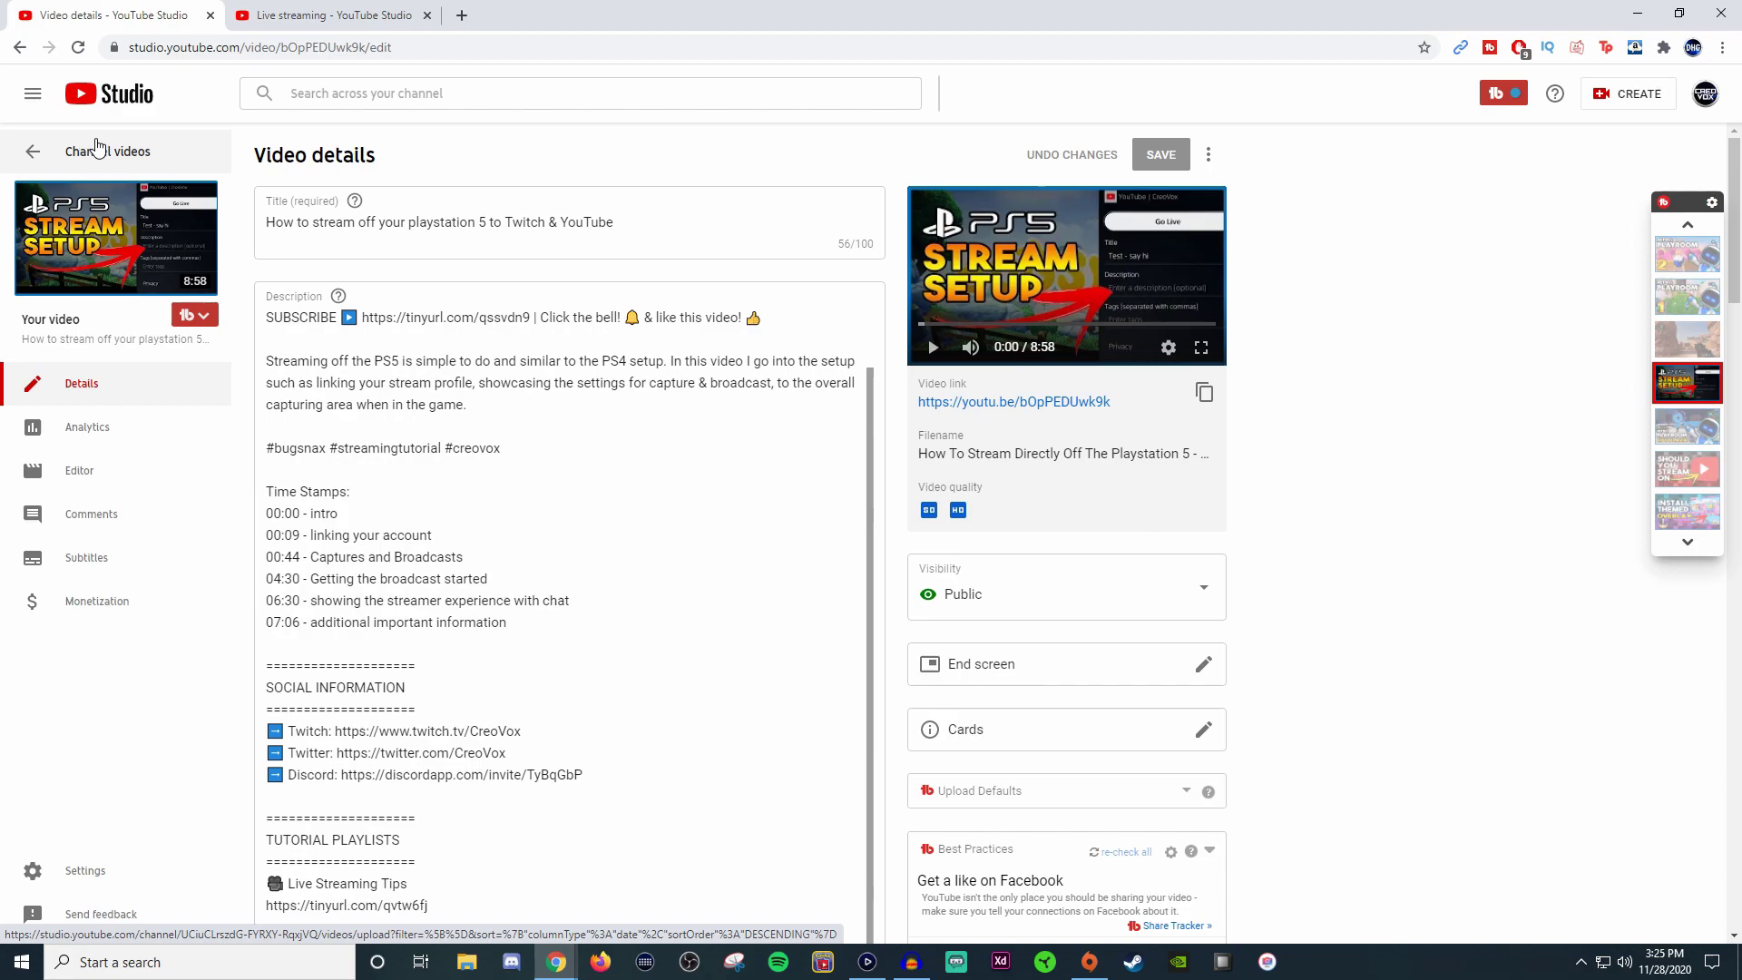
Step: Switch to the Live streaming page, review the New stream form, and close it without creating a stream
left_click(299, 15)
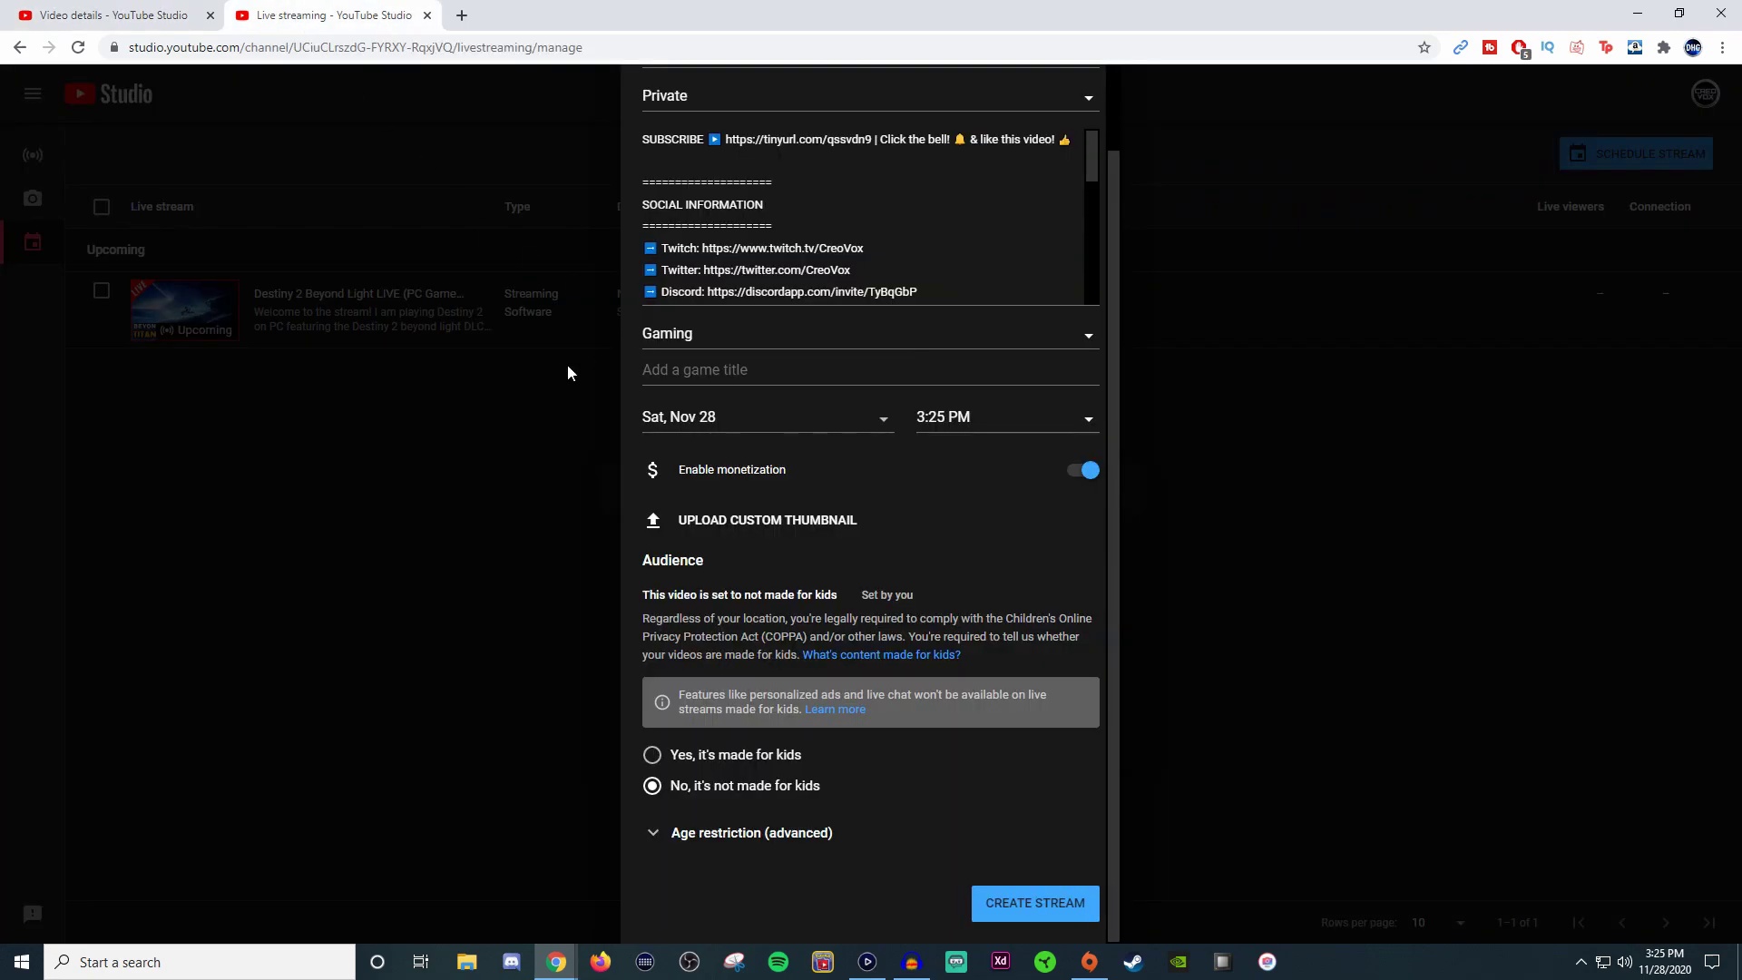
scroll(1007, 281, "up", 1)
scroll(948, 373, "down", 5)
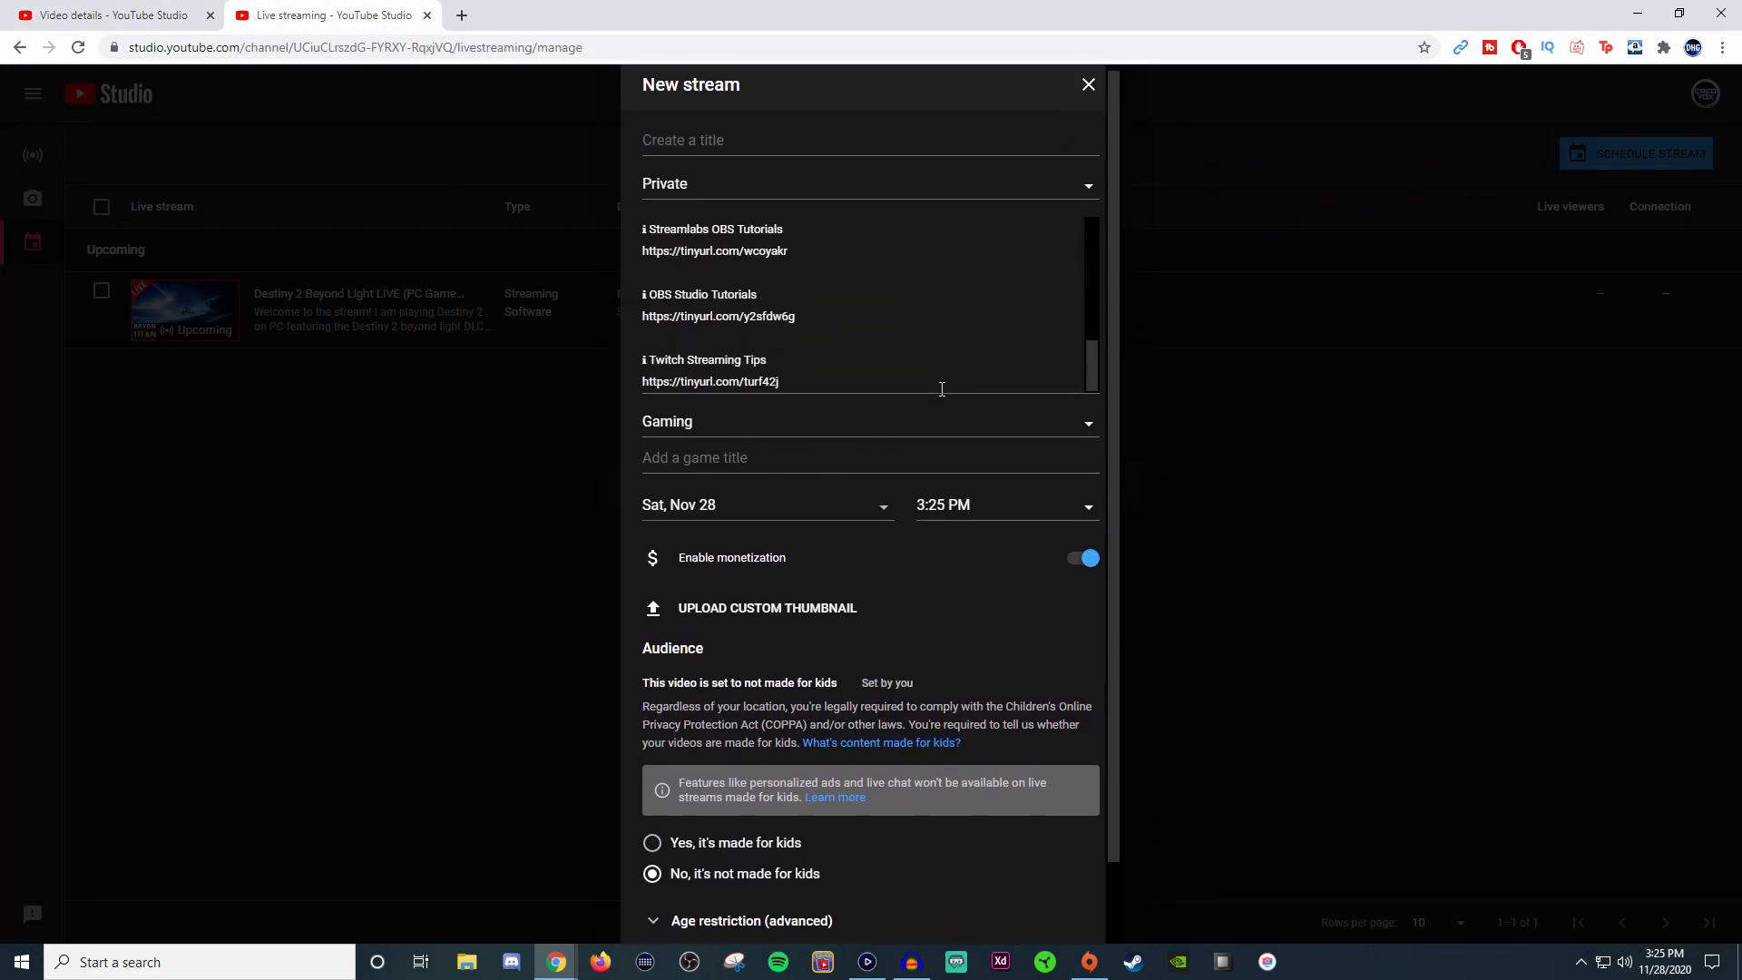
scroll(953, 372, "down", 2)
scroll(1004, 311, "up", 3)
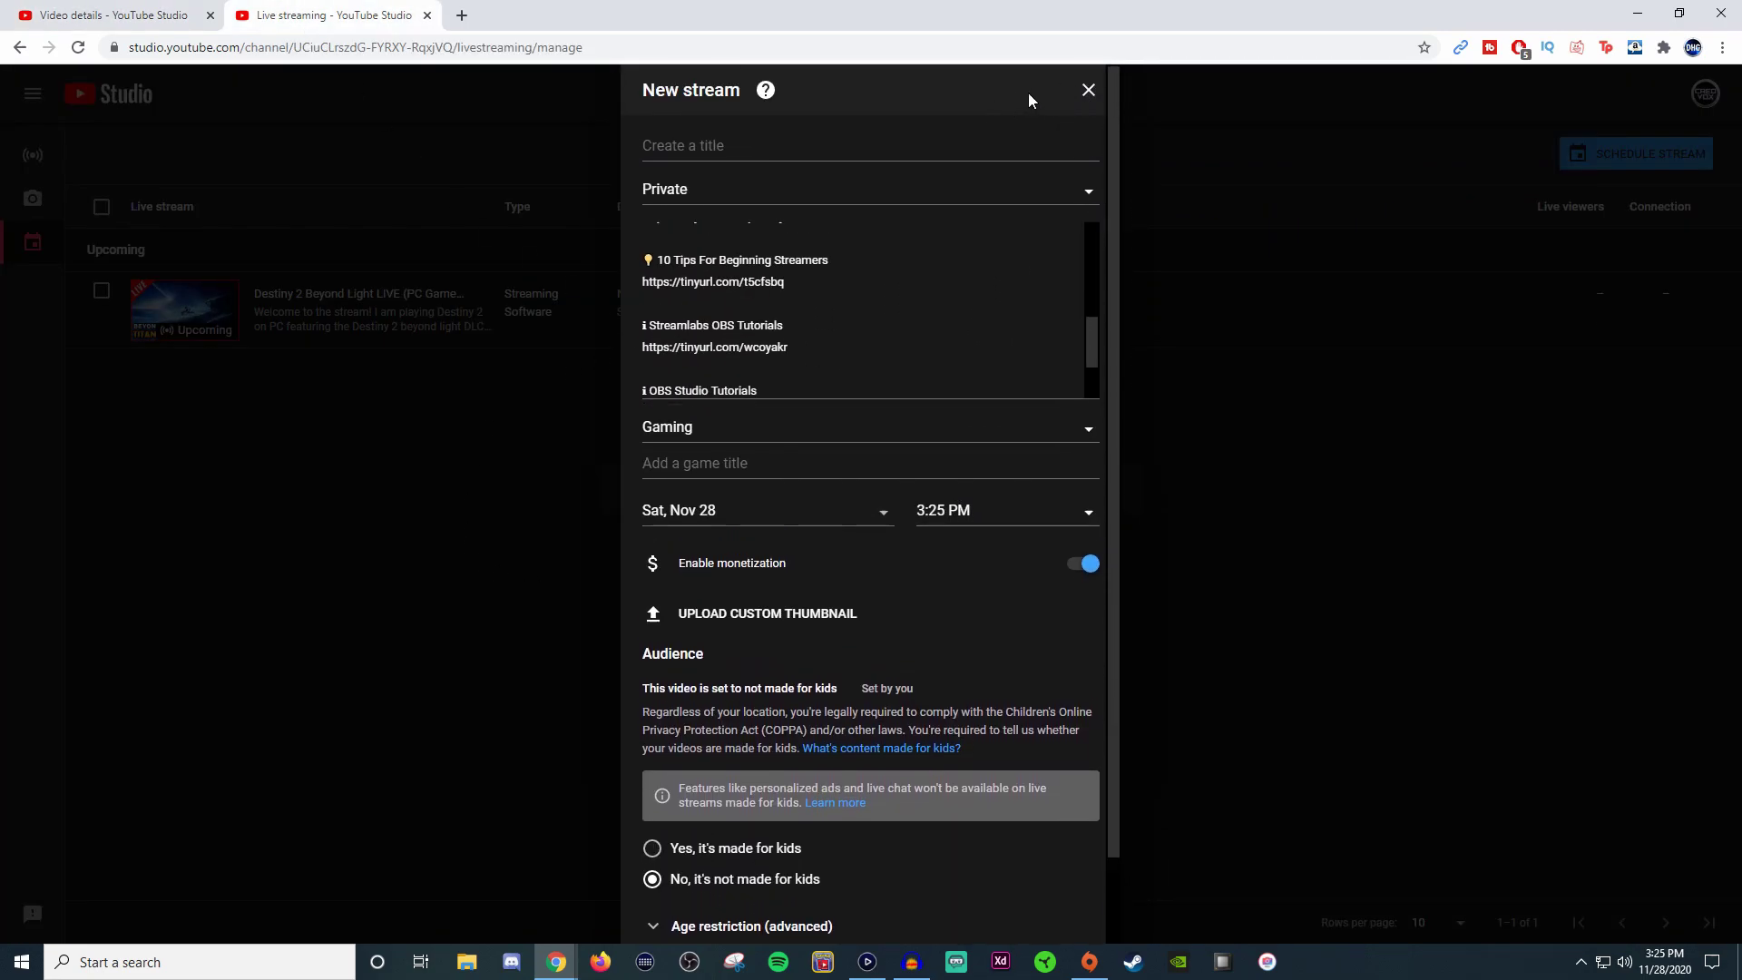
left_click(1089, 90)
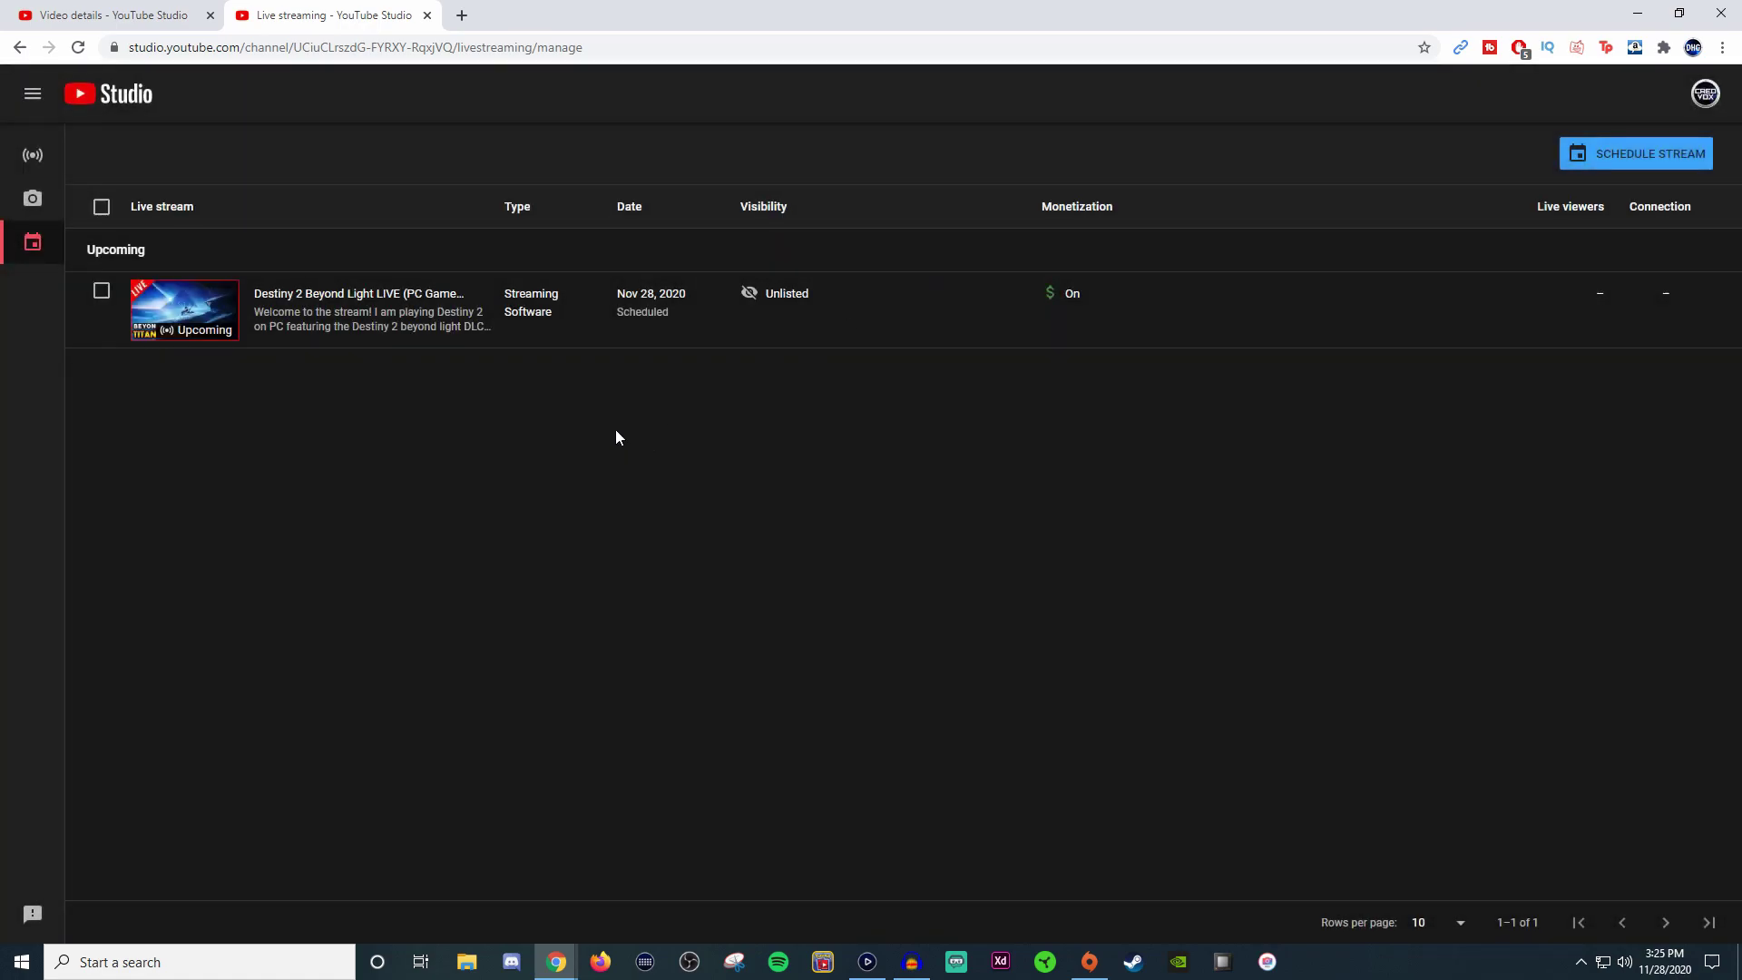